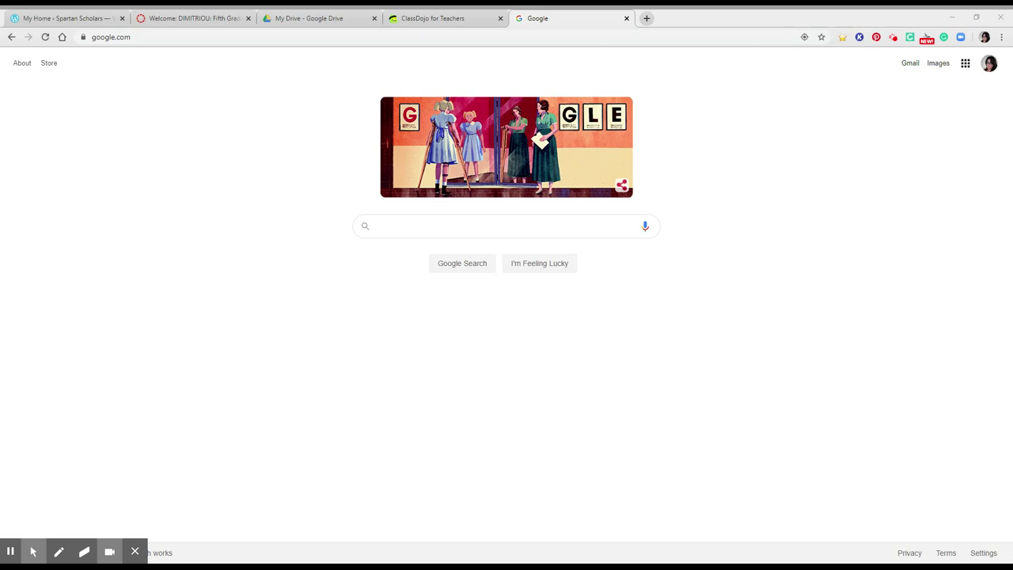
Step: Switch to the second signed-in Google account and go to its Google Drive
click(990, 66)
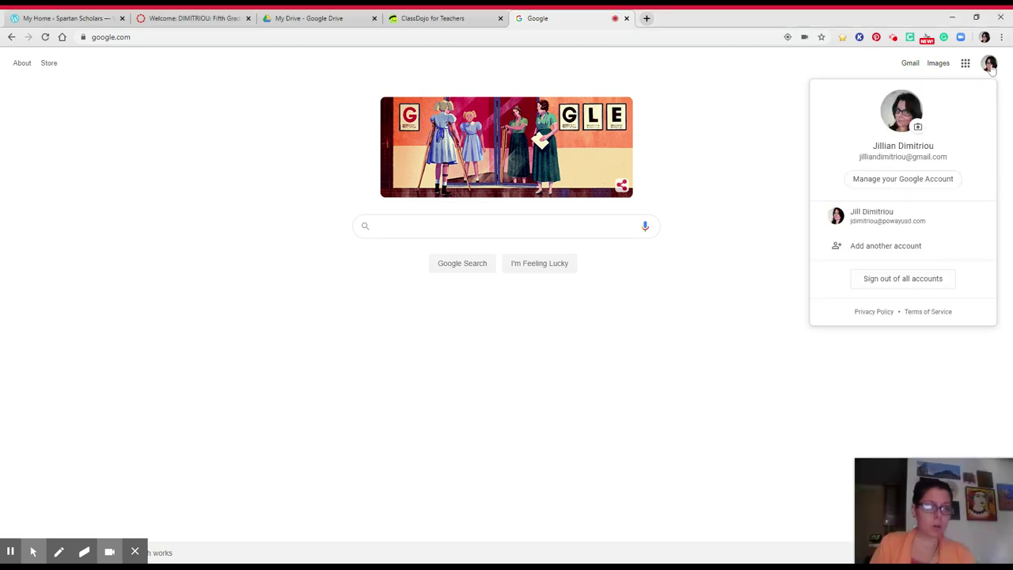
click(900, 218)
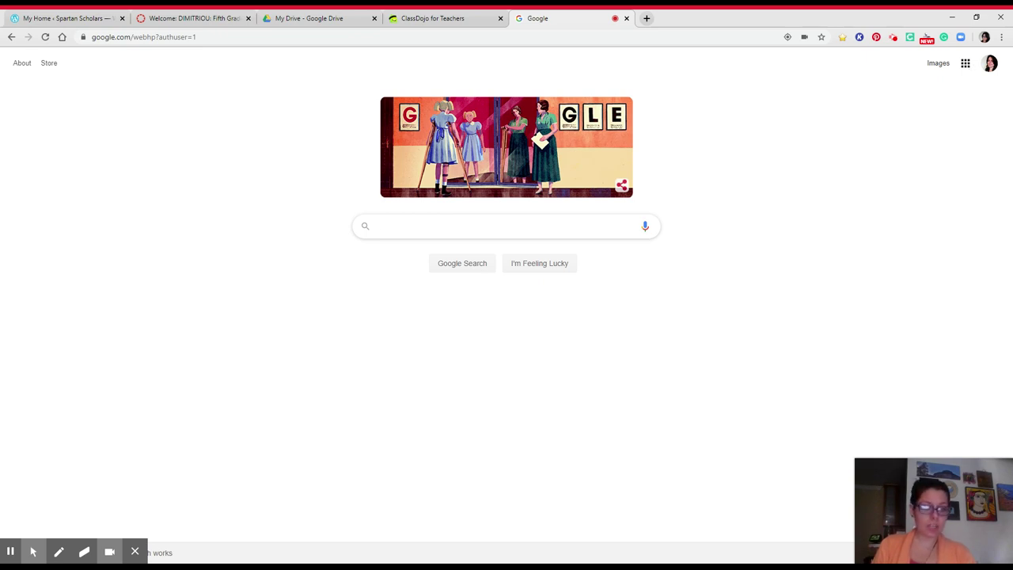
click(966, 65)
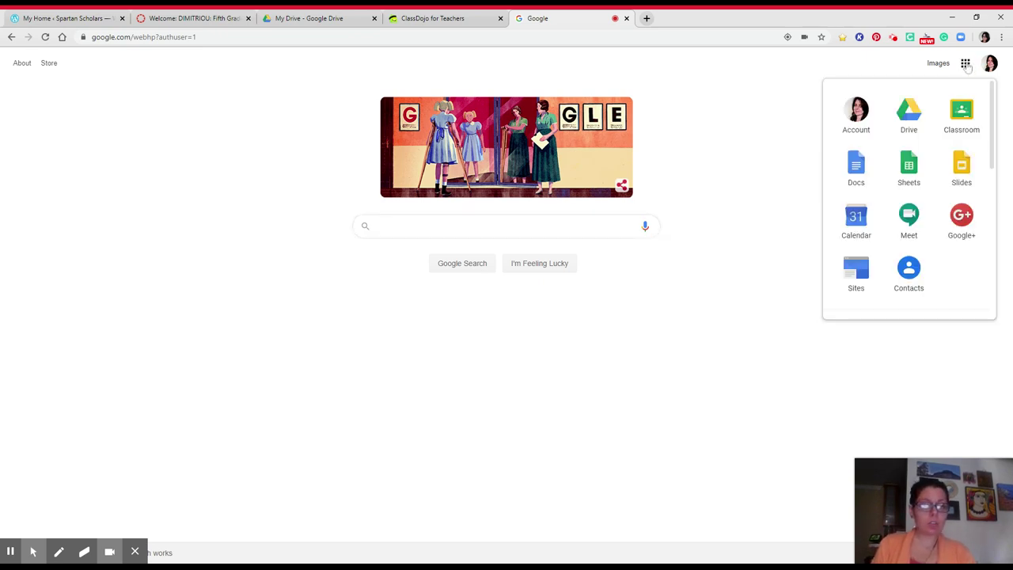
click(900, 121)
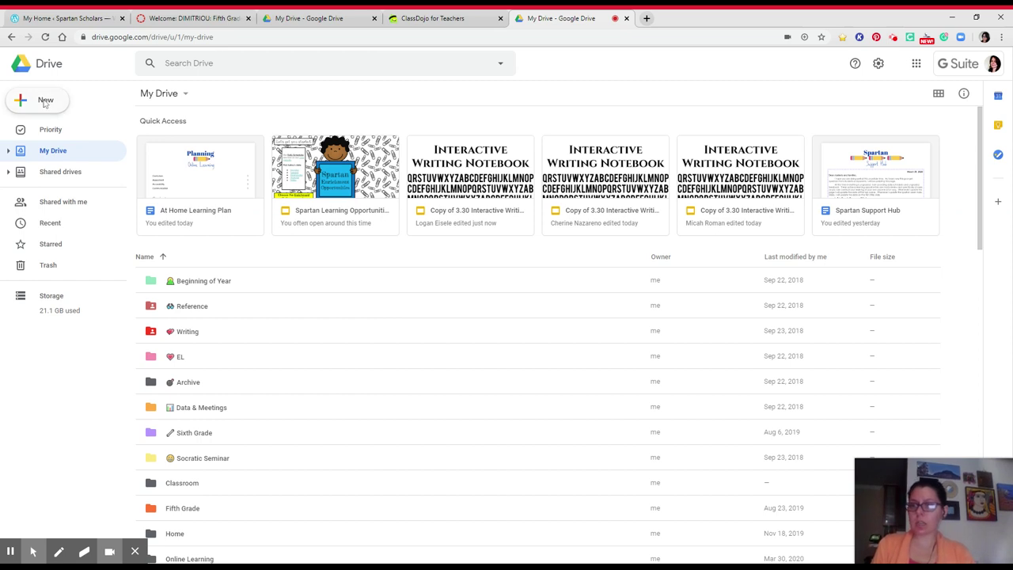
Step: Create a blank Google Docs document from Drive's New menu
click(45, 104)
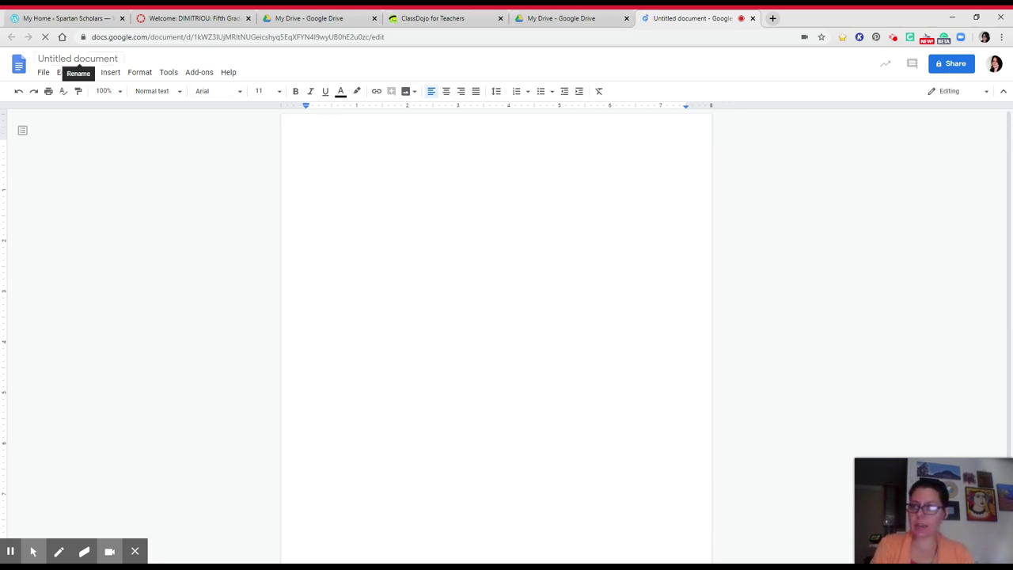
Step: Title the document 'YOUR NAME Online Student Notebook' and share it with the teacher's account
click(79, 58)
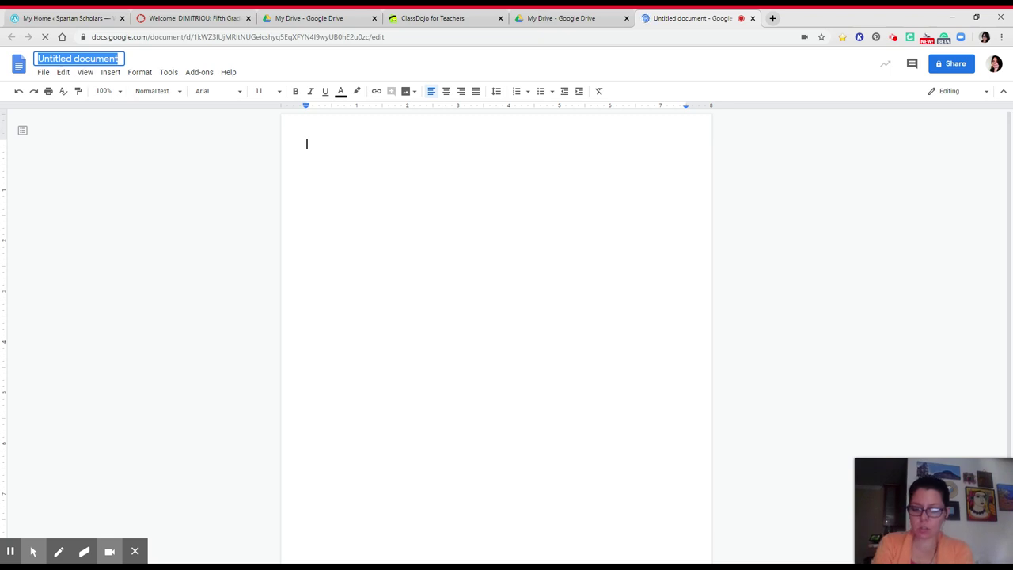
text(YOUR NAME)
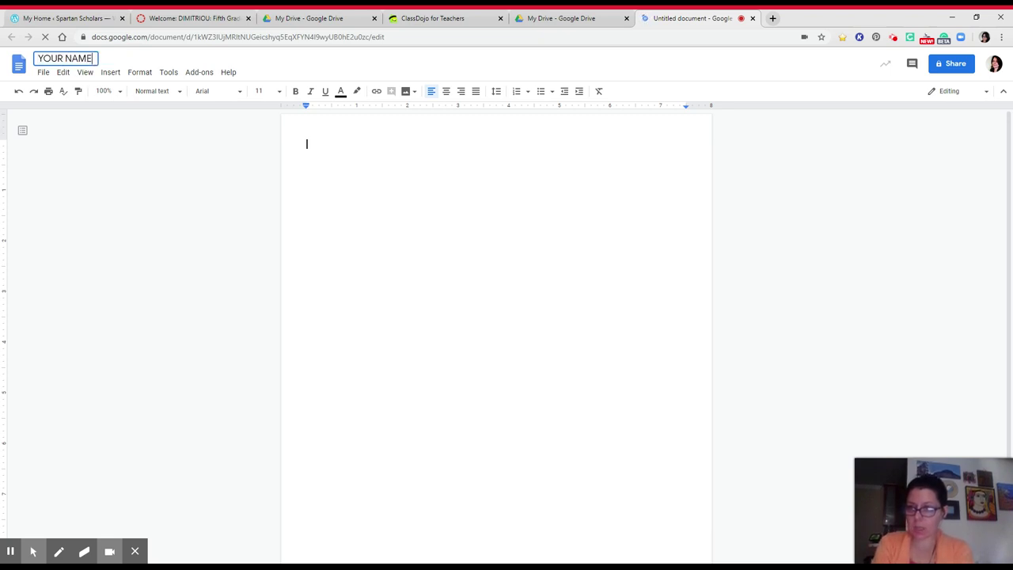
text( Online S)
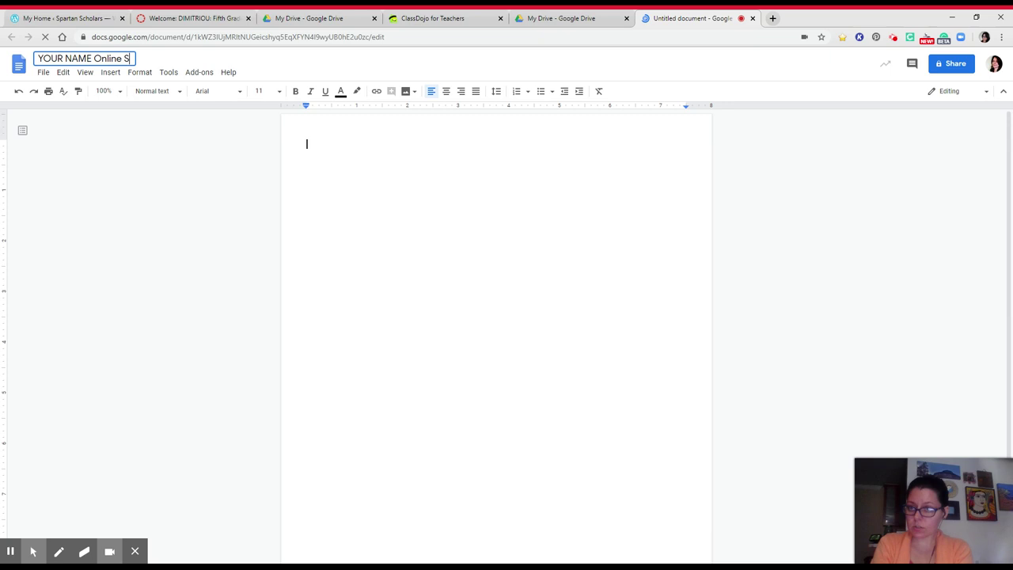
text(tudent Note)
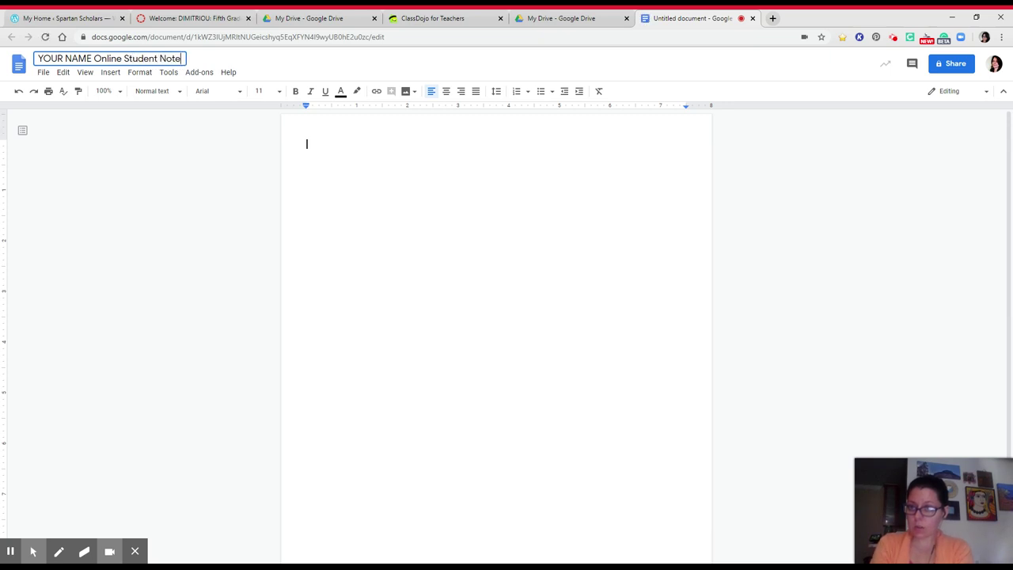
text(book)
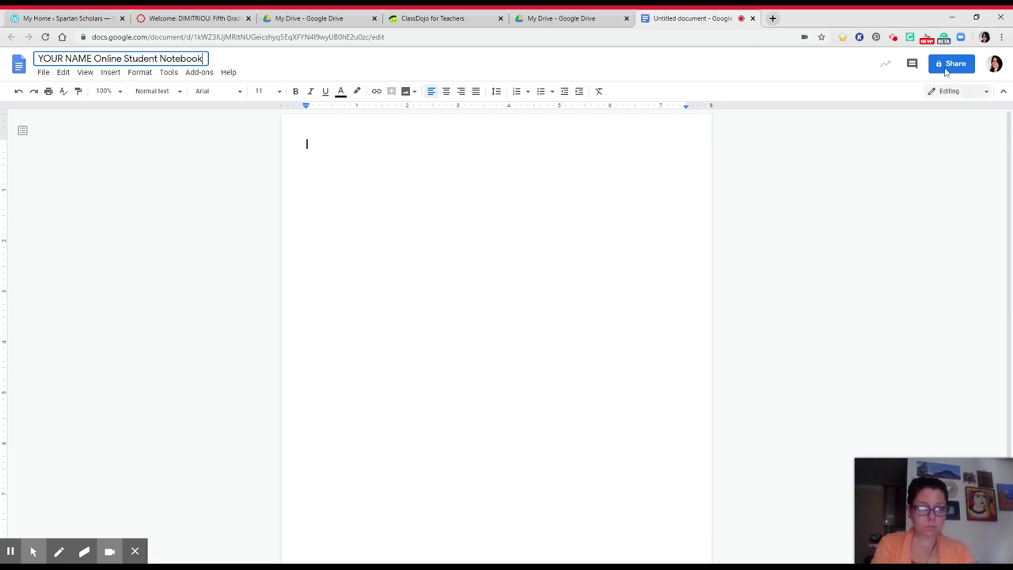
click(950, 67)
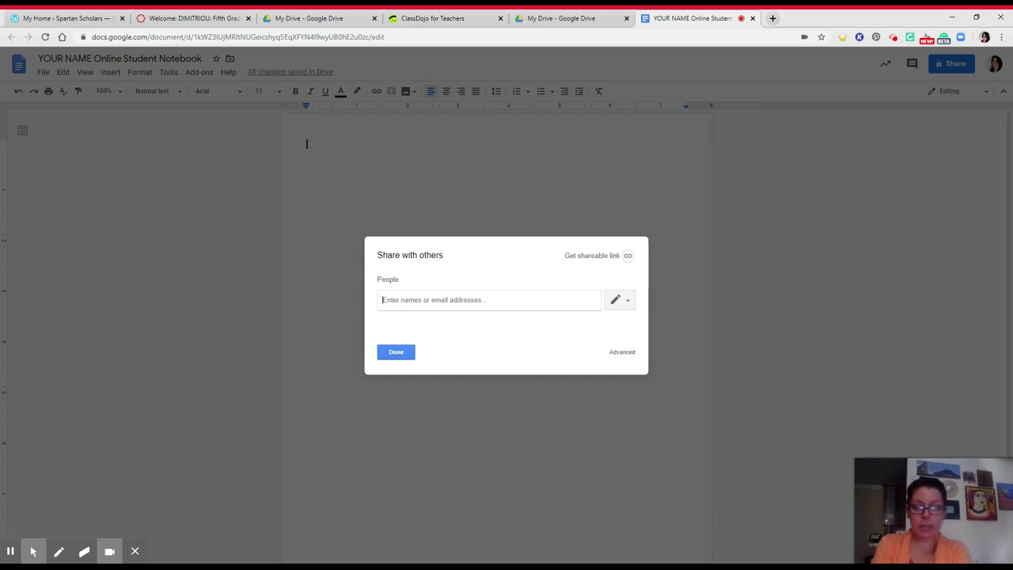
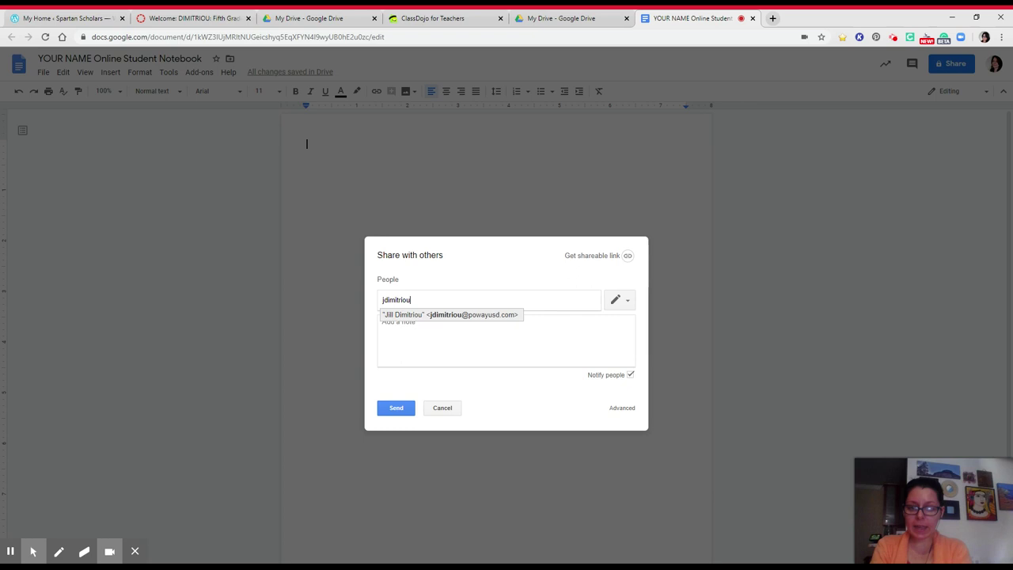
click(498, 316)
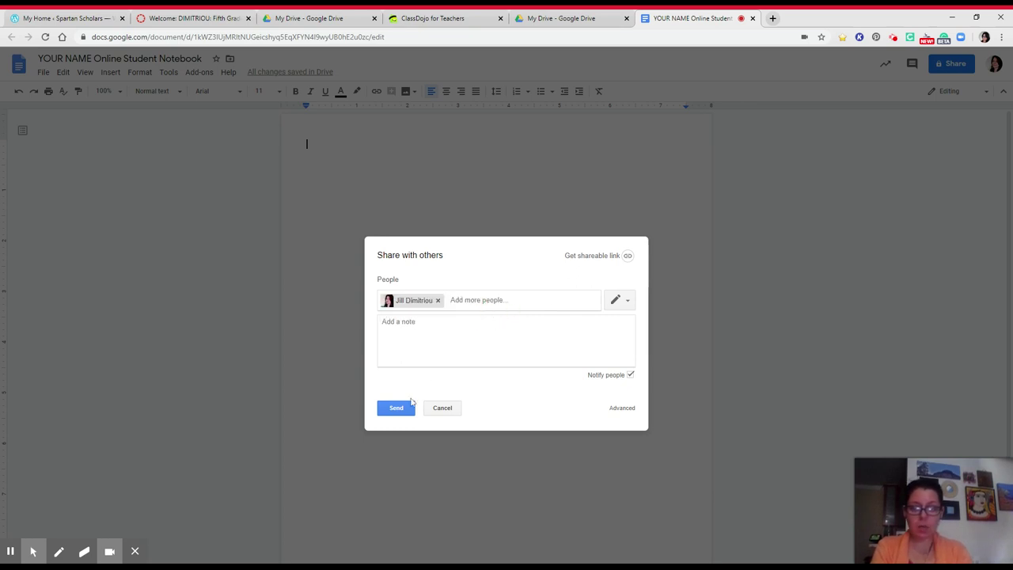
click(402, 408)
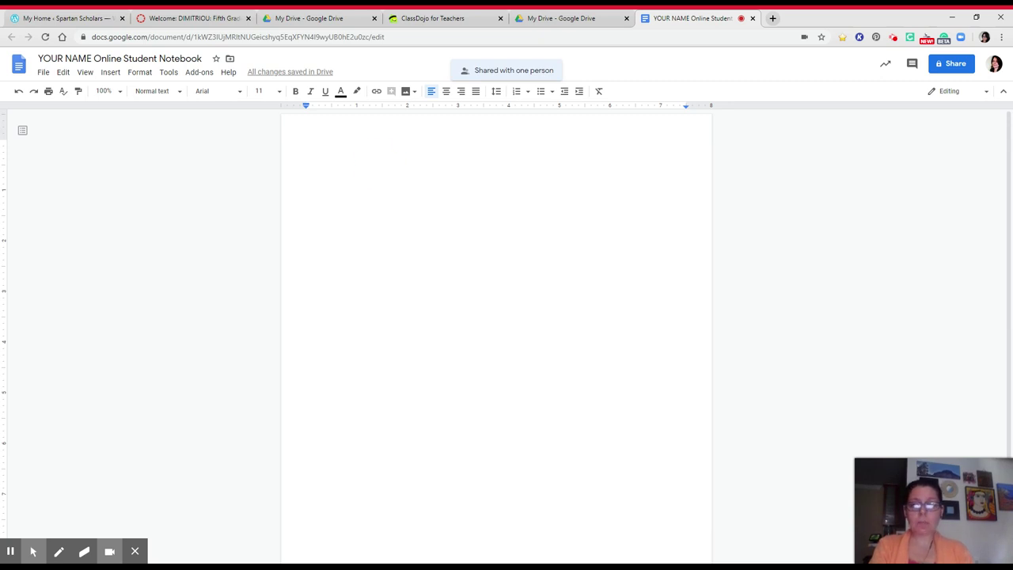
Step: Type the teacher's name as a centred first line in Kranky, size 24
click(448, 92)
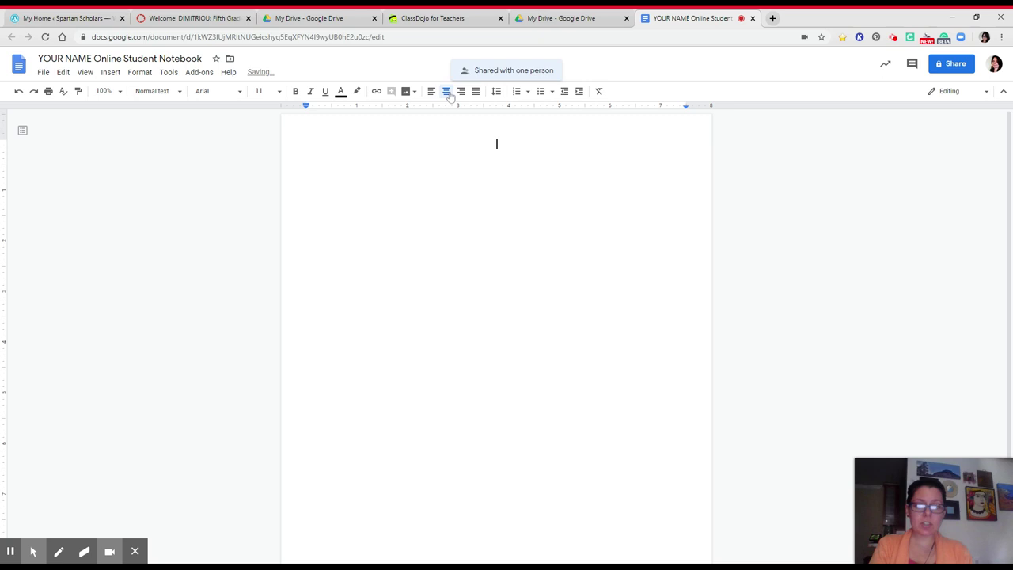
text(M)
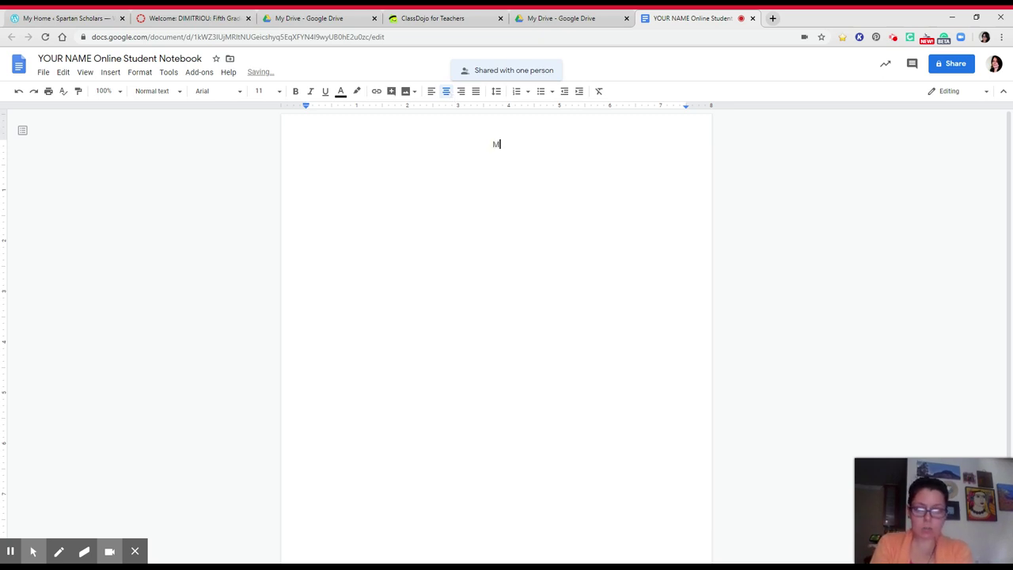
text(s. Dimitriou)
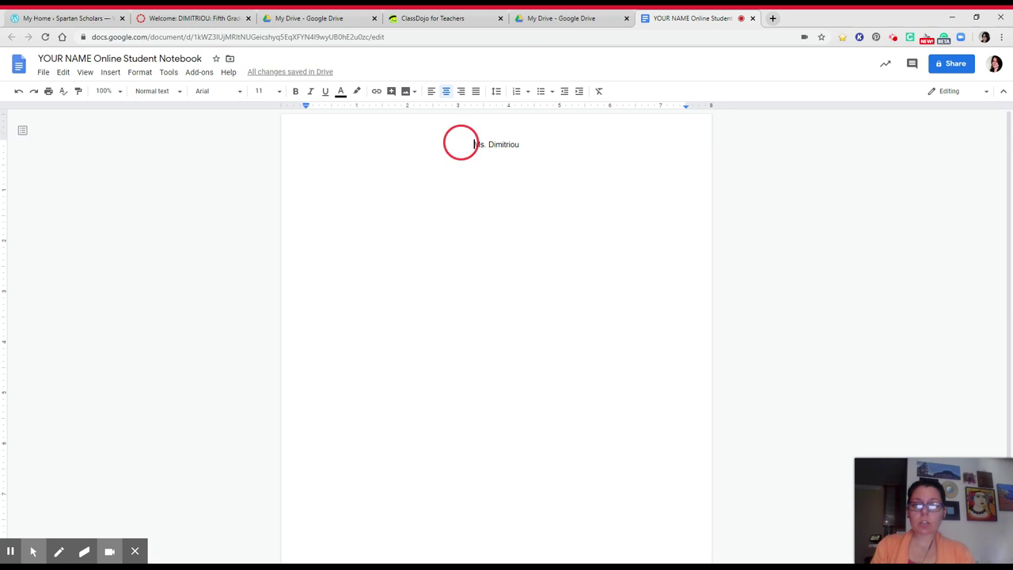
drag(462, 143, 527, 149)
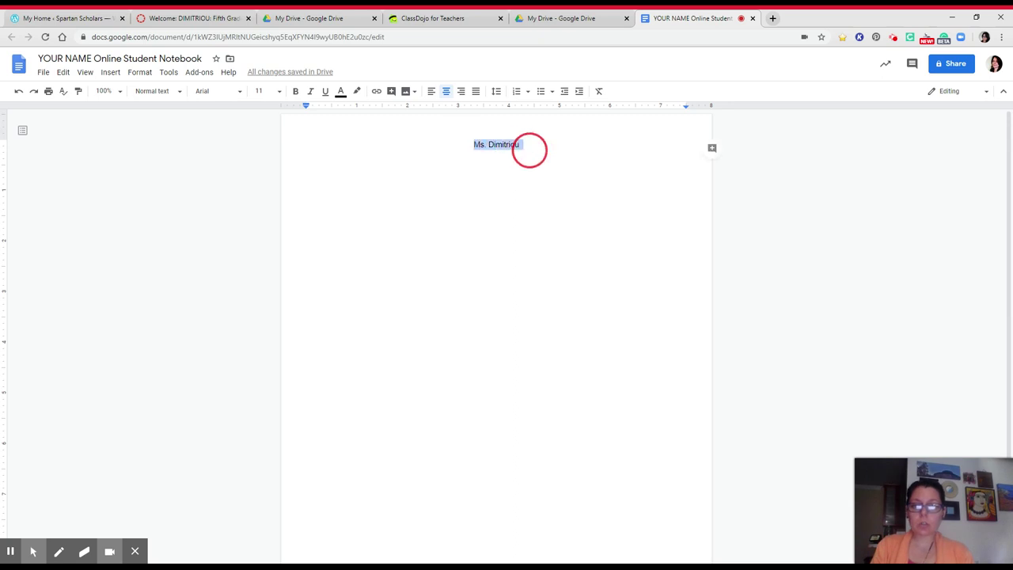
click(219, 91)
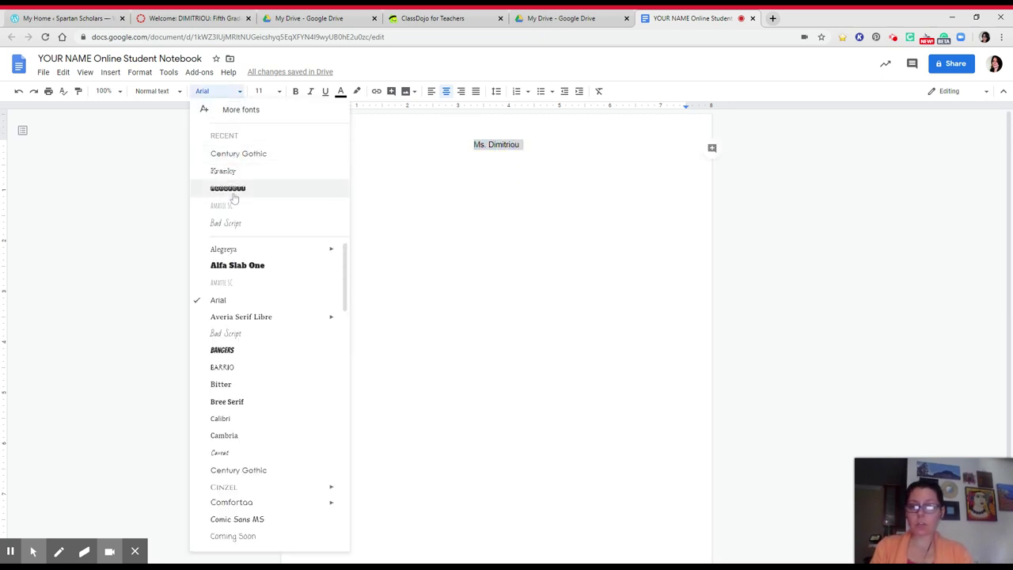
click(228, 171)
click(270, 93)
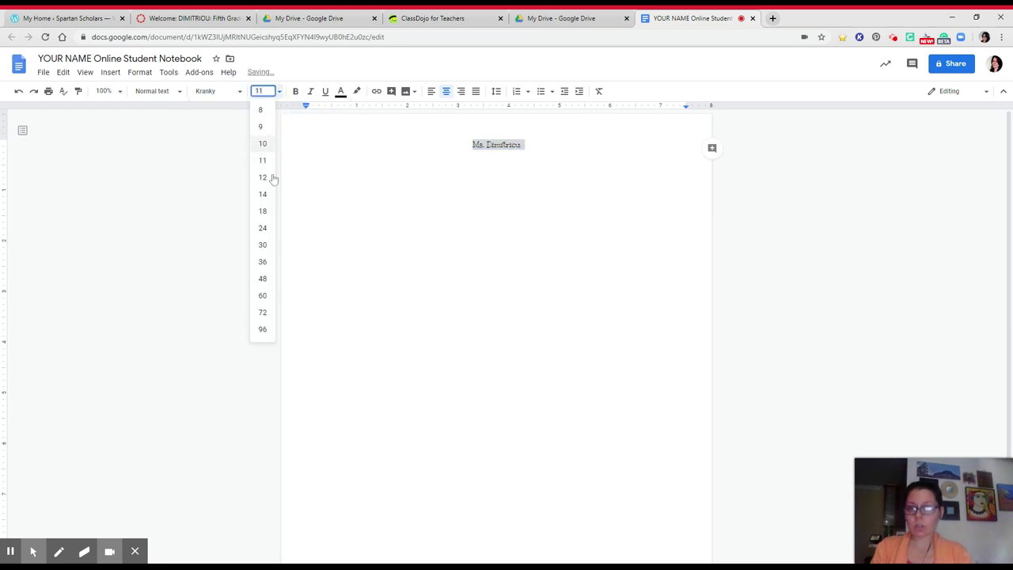
click(262, 228)
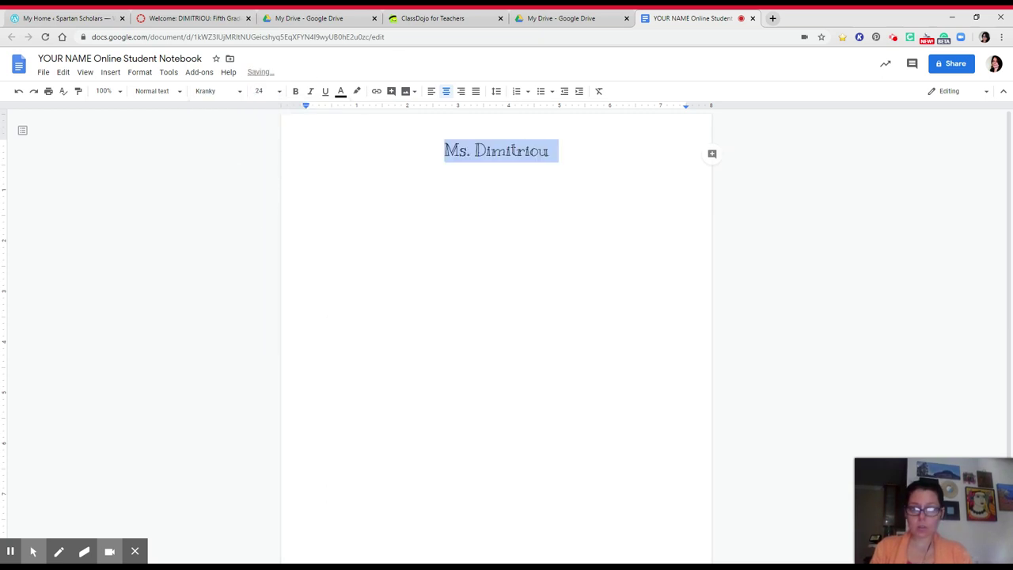
Step: Add 'Online Student Notebook' on the line below the name, leaving a new line after it
click(550, 150)
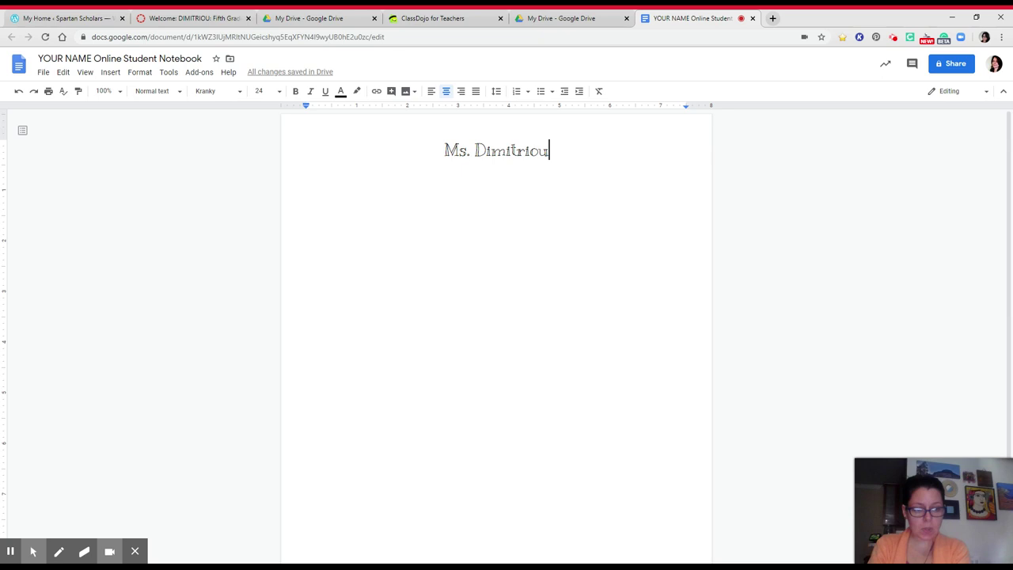
key(Return)
text(Online Stud)
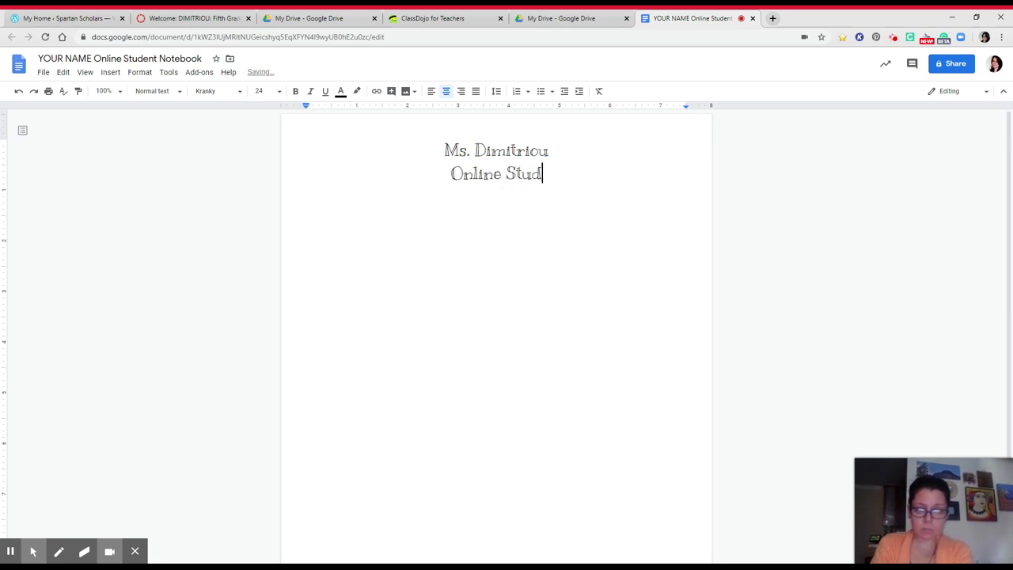
text(ent Noteboo)
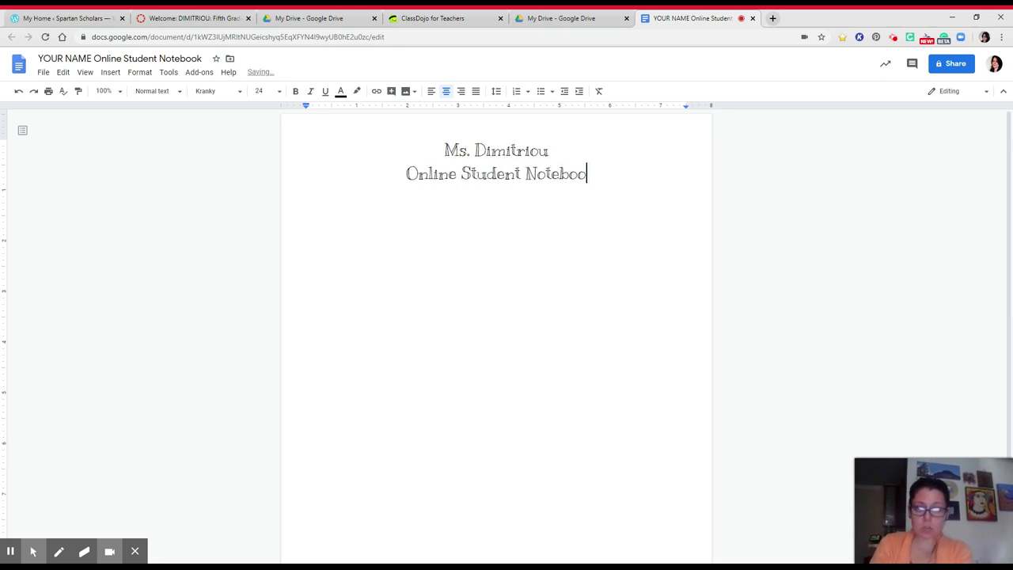
text(k)
key(Return)
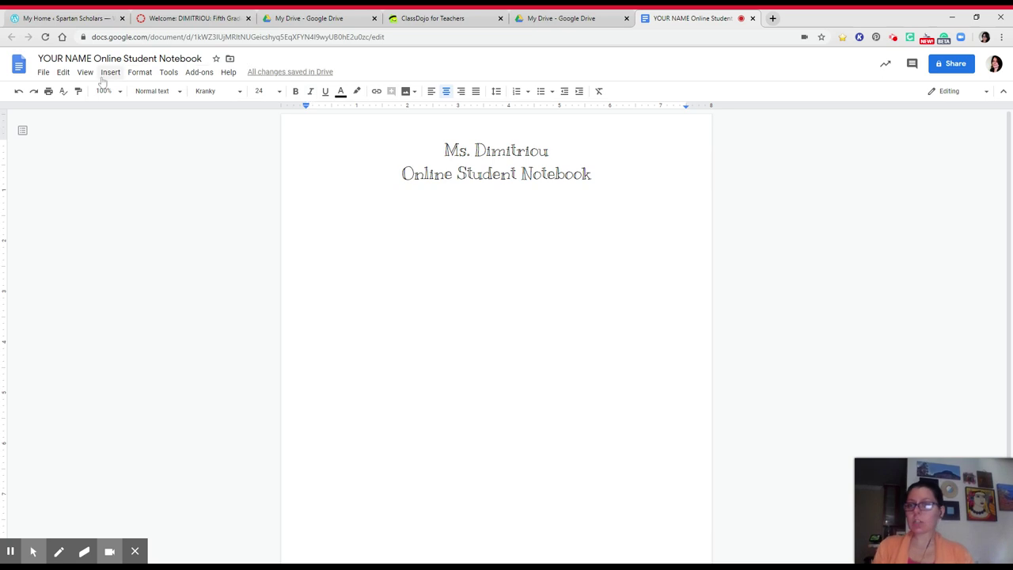
Step: Search the web for 'kitten' images through Insert > Image
click(107, 73)
mouse_move(121, 93)
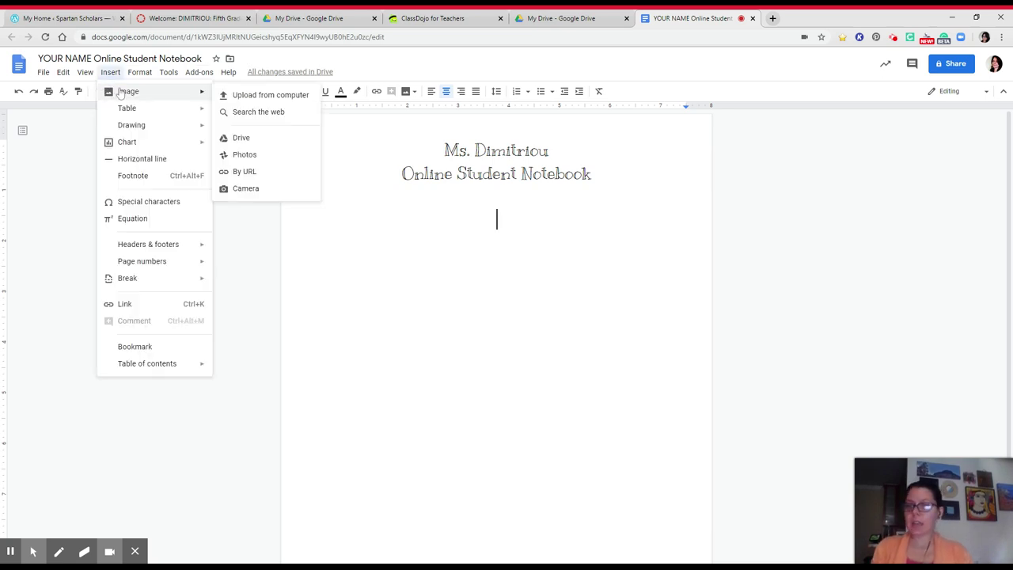
click(249, 114)
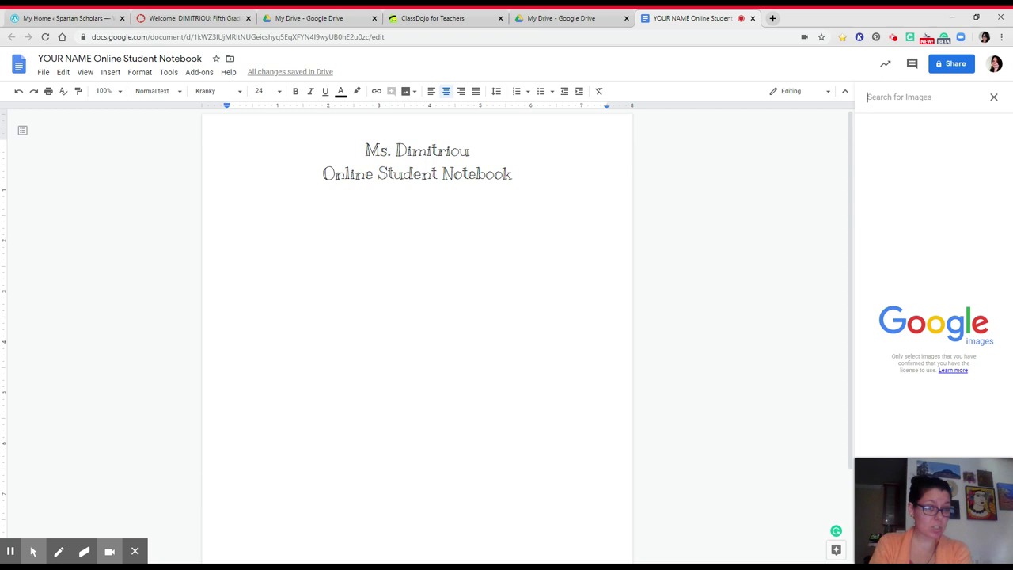
text(kitten)
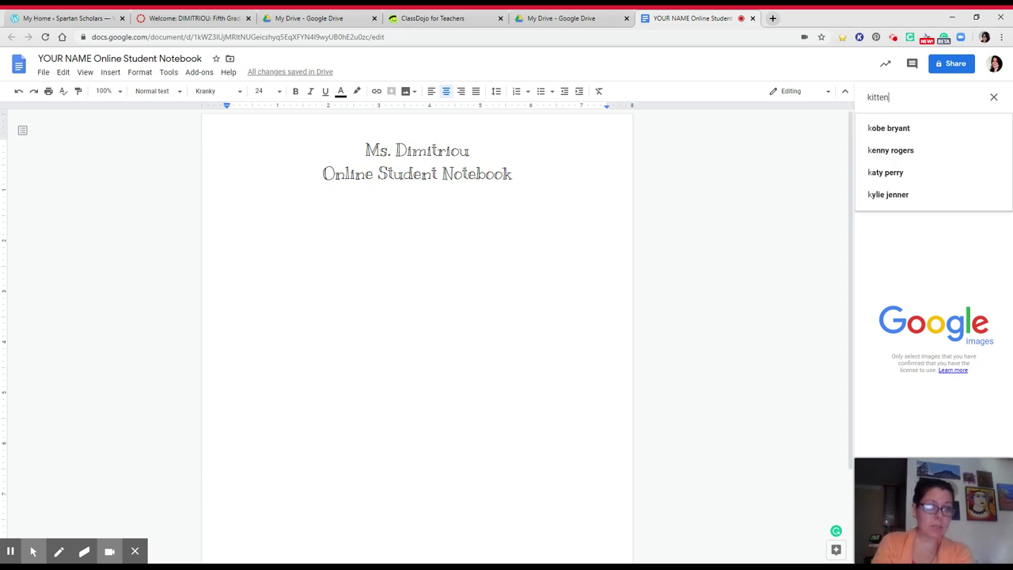
key(Return)
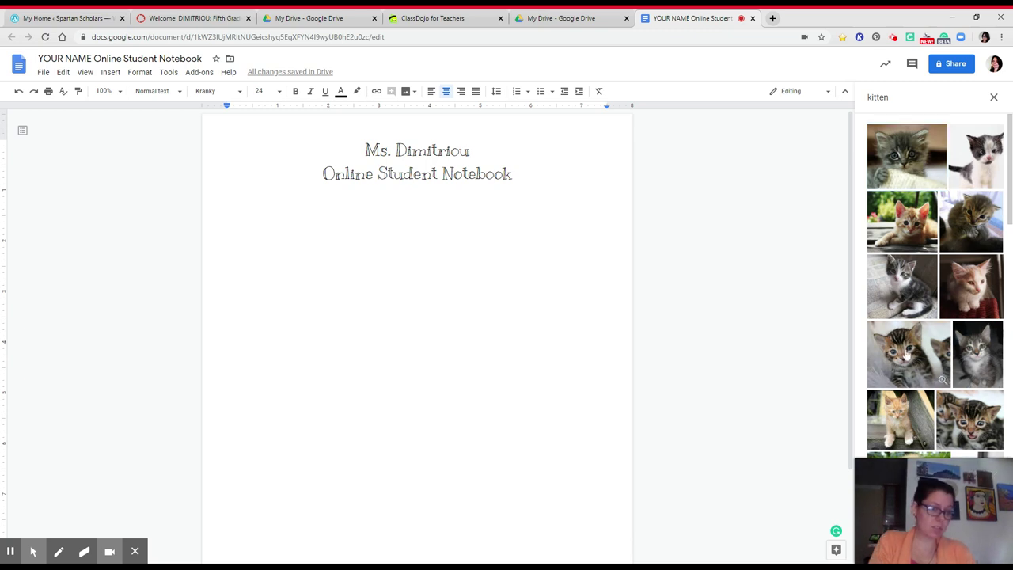
Step: Insert the tabby kittens photo from the results below the heading
click(910, 354)
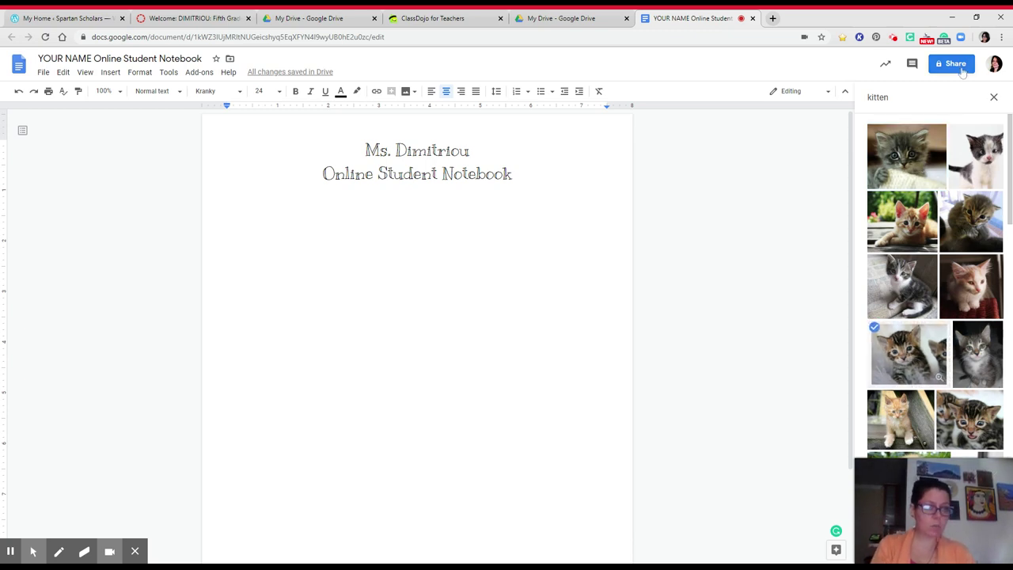
scroll(930, 297, down, 2)
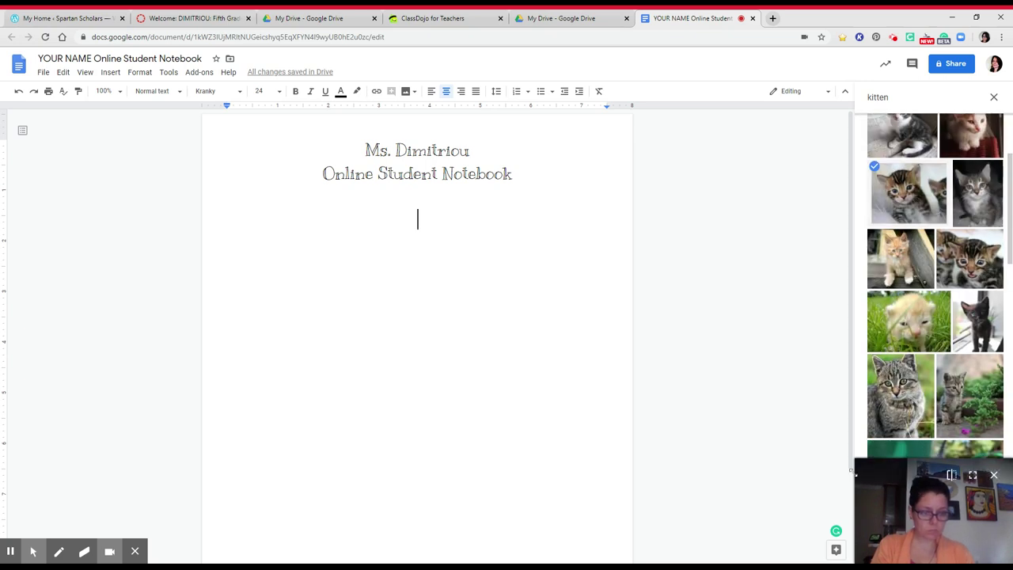
right_click(805, 474)
click(925, 205)
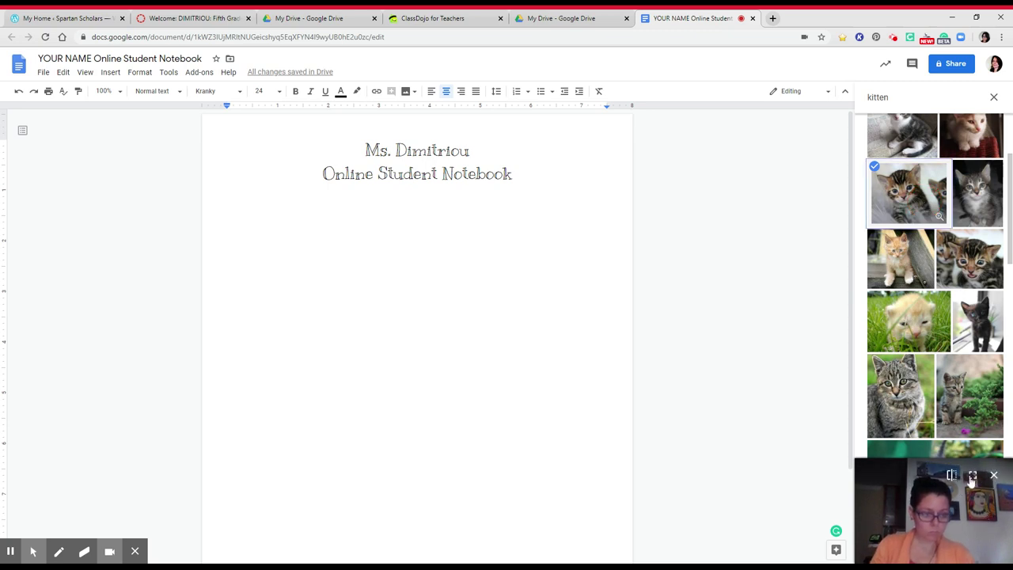
drag(934, 497, 724, 418)
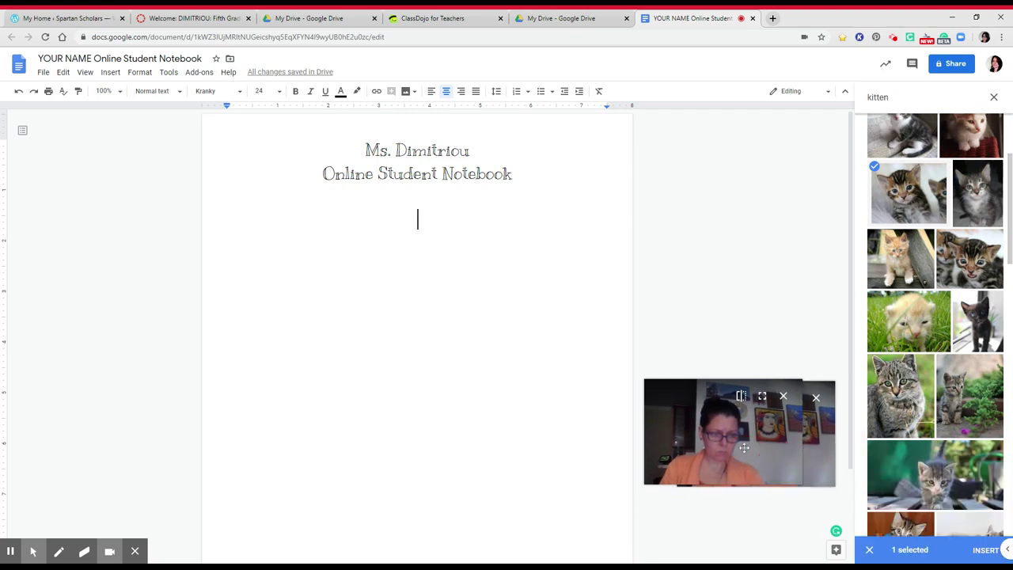
click(982, 552)
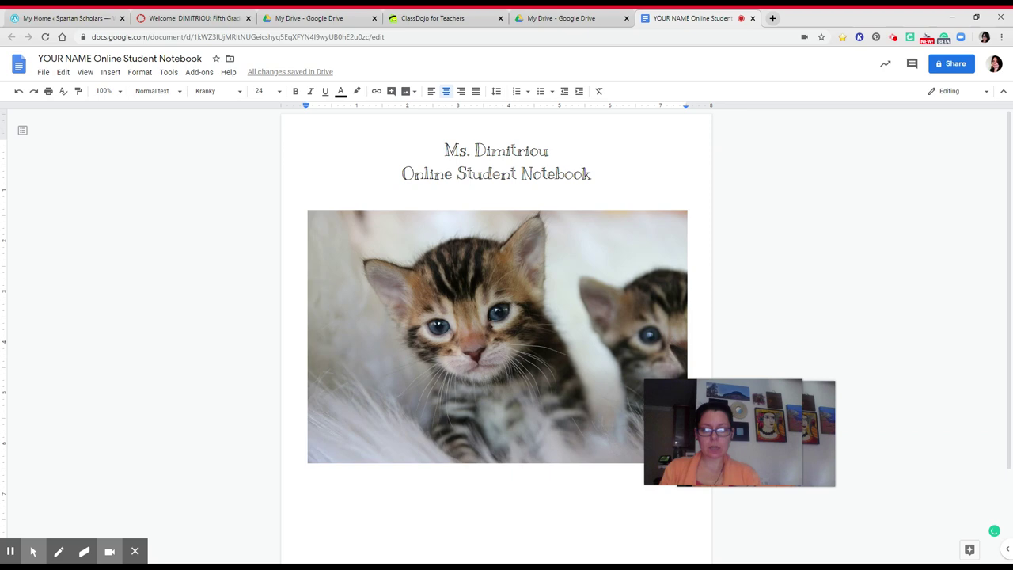
Step: Insert a page break right after the kitten image
scroll(581, 289, down, 1)
scroll(701, 305, down, 1)
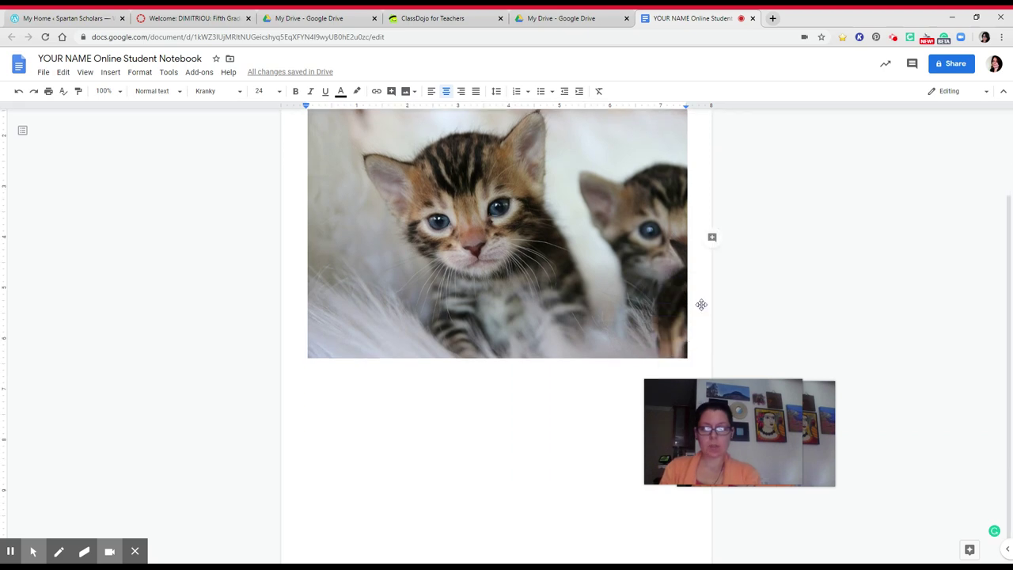
click(701, 304)
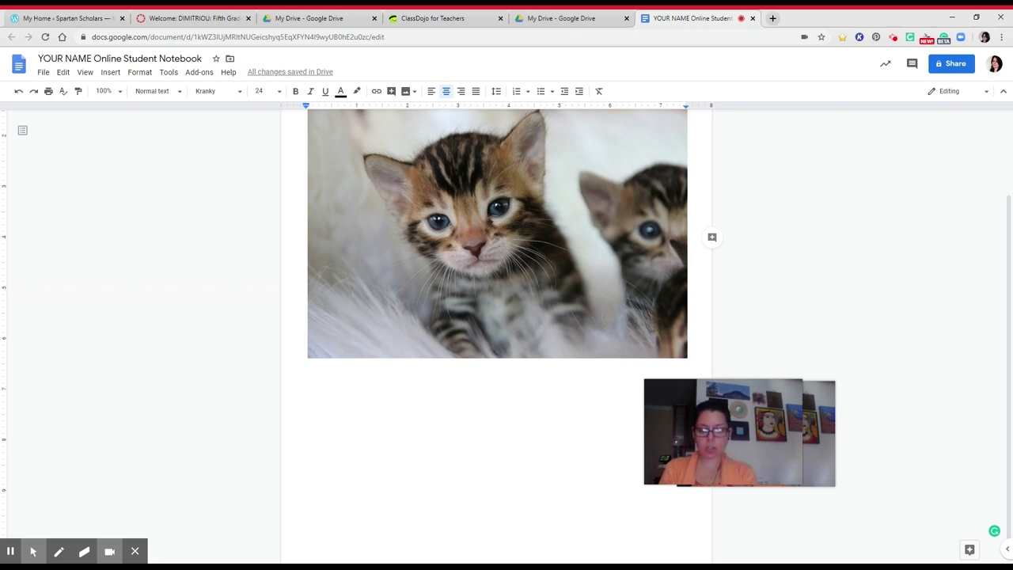
key(ctrl+Return)
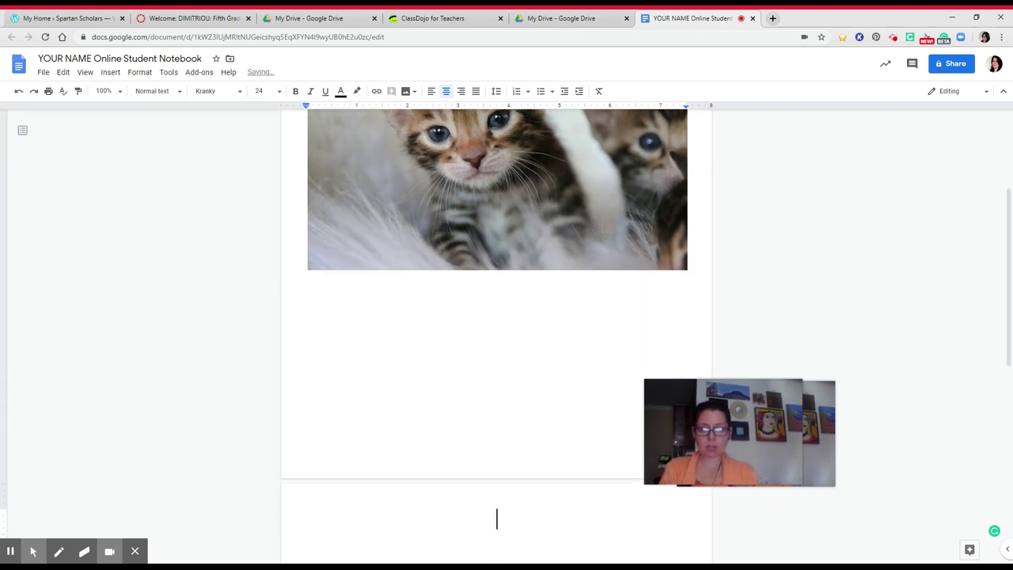
Step: Set the new page's font to Century Gothic at size 12
scroll(496, 317, down, 4)
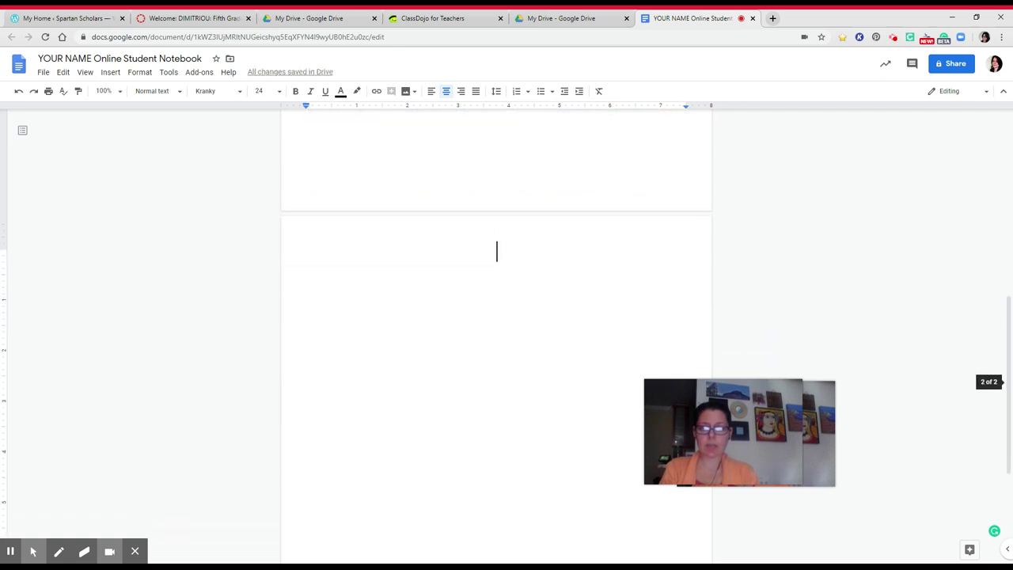
click(241, 92)
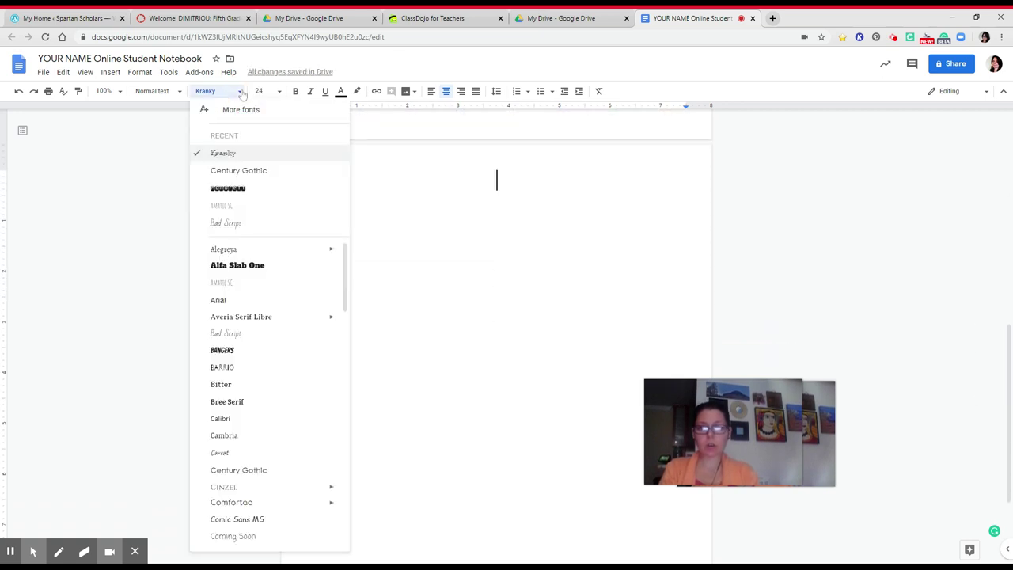
click(253, 173)
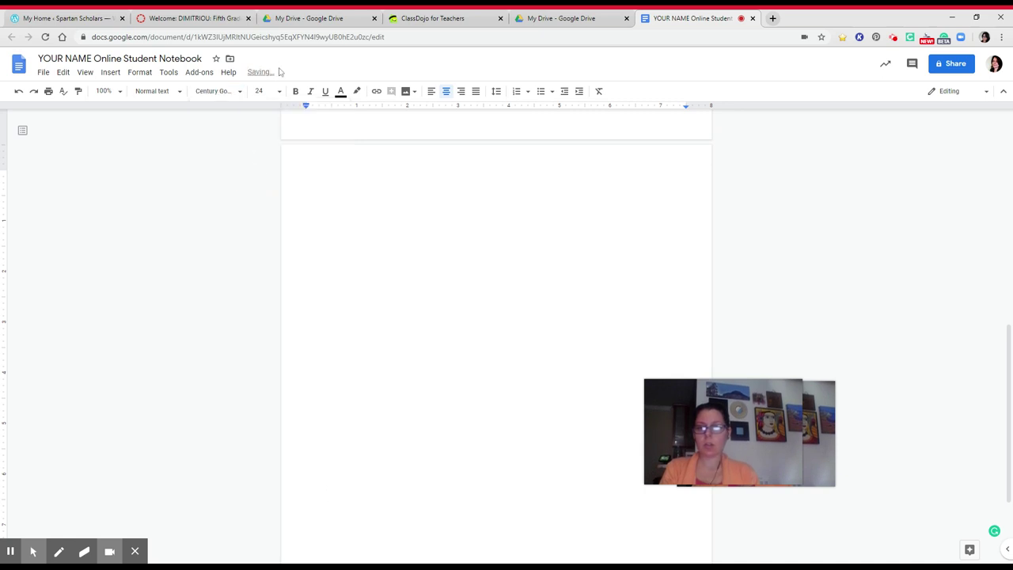
click(267, 91)
click(267, 180)
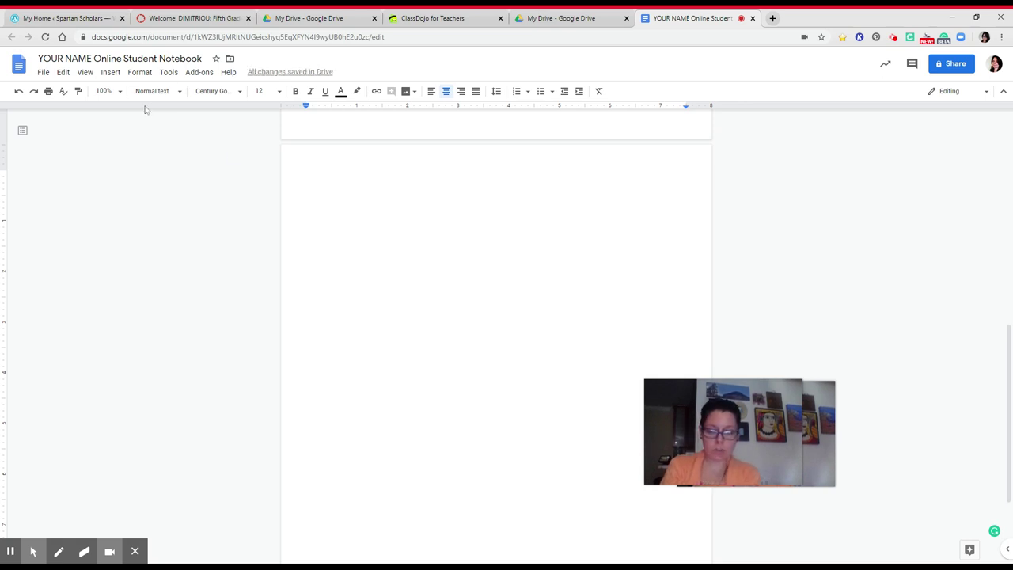
Step: Type a bold 'Table of Contents' heading, fixing its typos, and start a new line
key(ctrl+b)
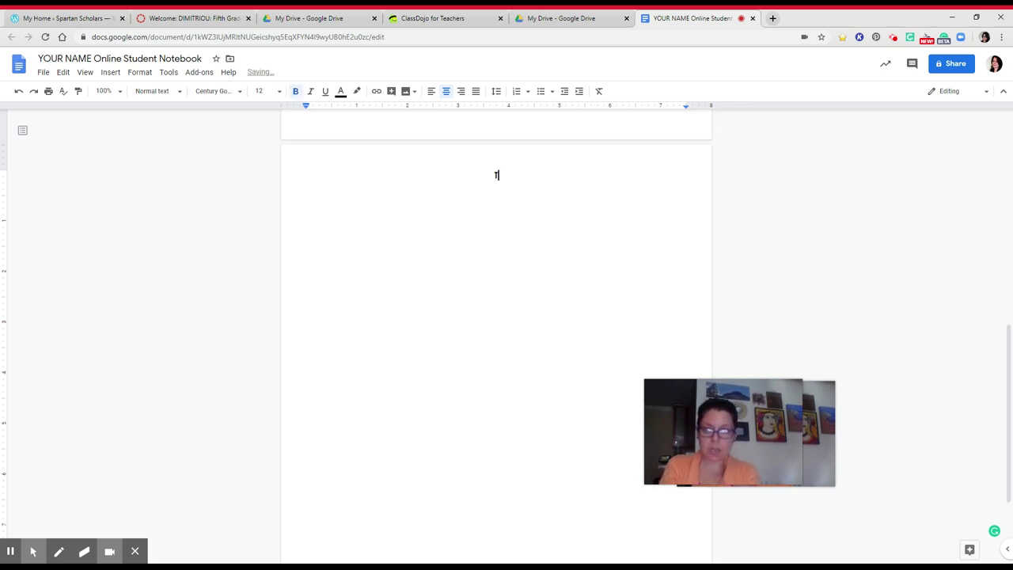
text(Table of Conen)
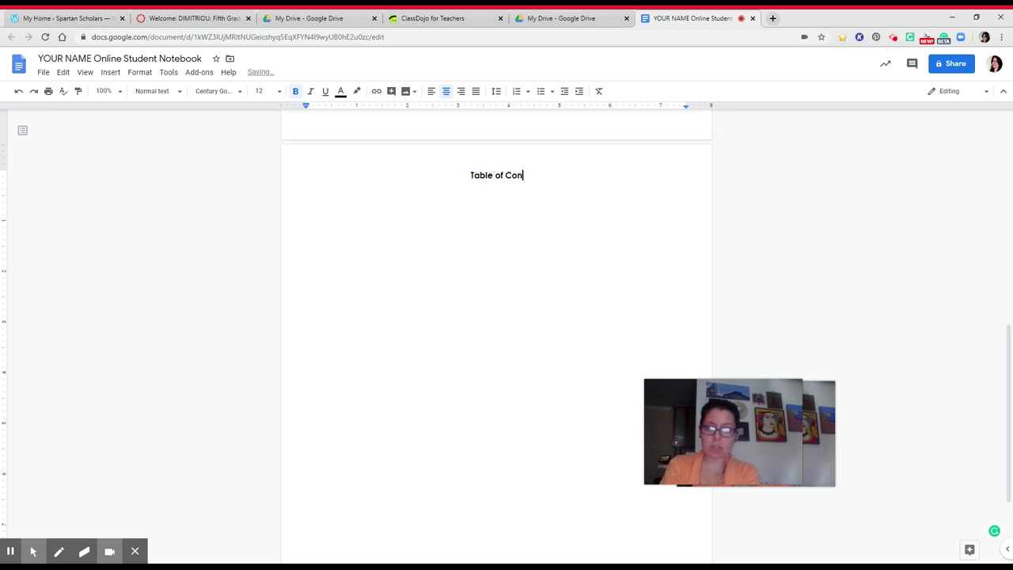
key(BackSpace)
key(BackSpace)
text(tens)
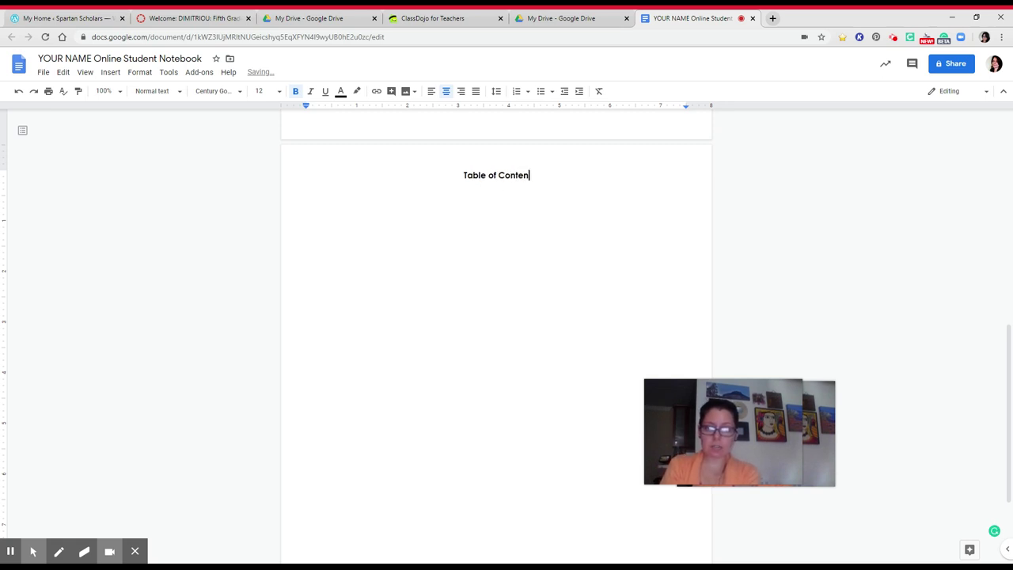
key(Return)
key(BackSpace)
key(BackSpace)
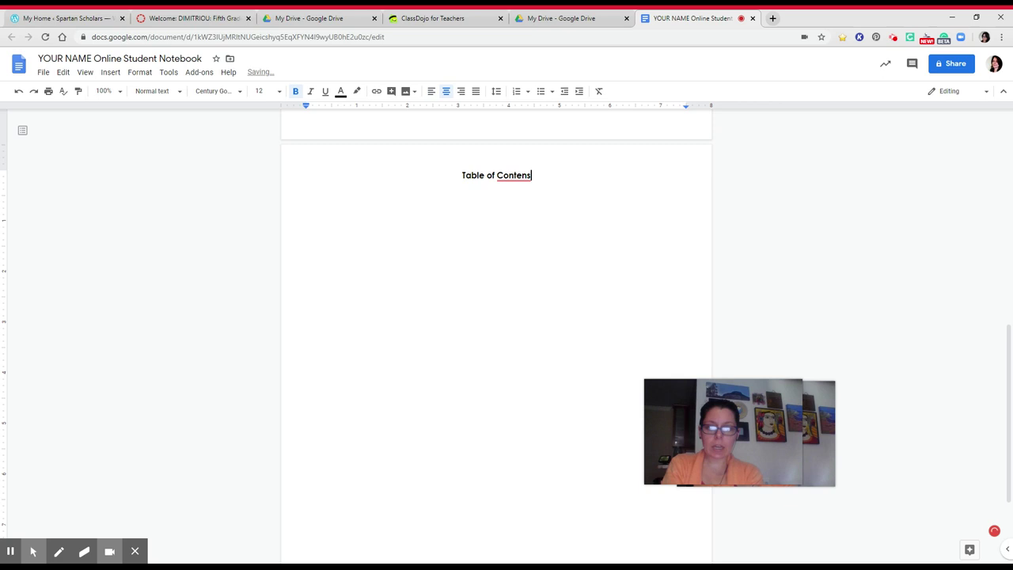
text(ts)
key(Return)
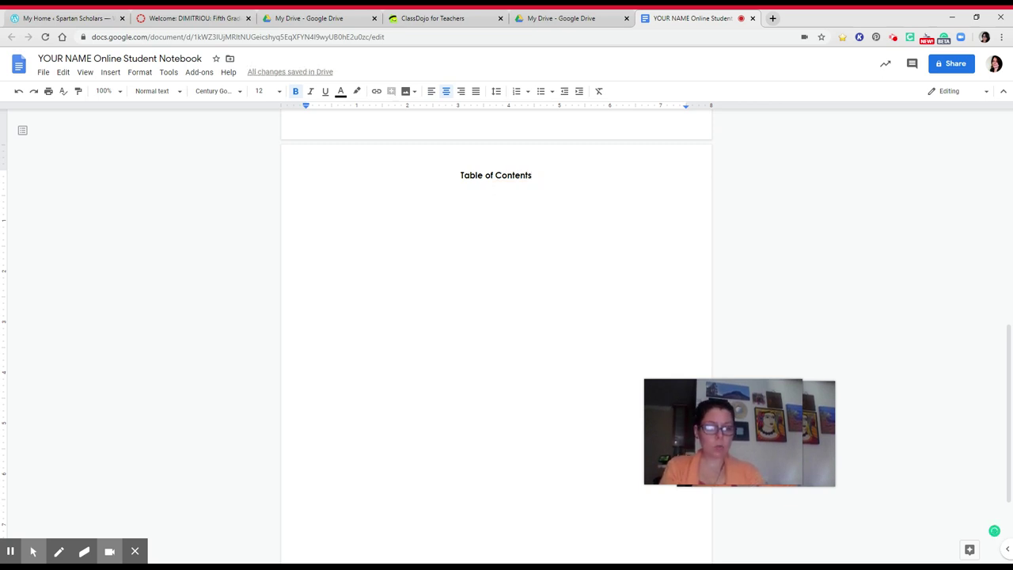
mouse_move(774, 417)
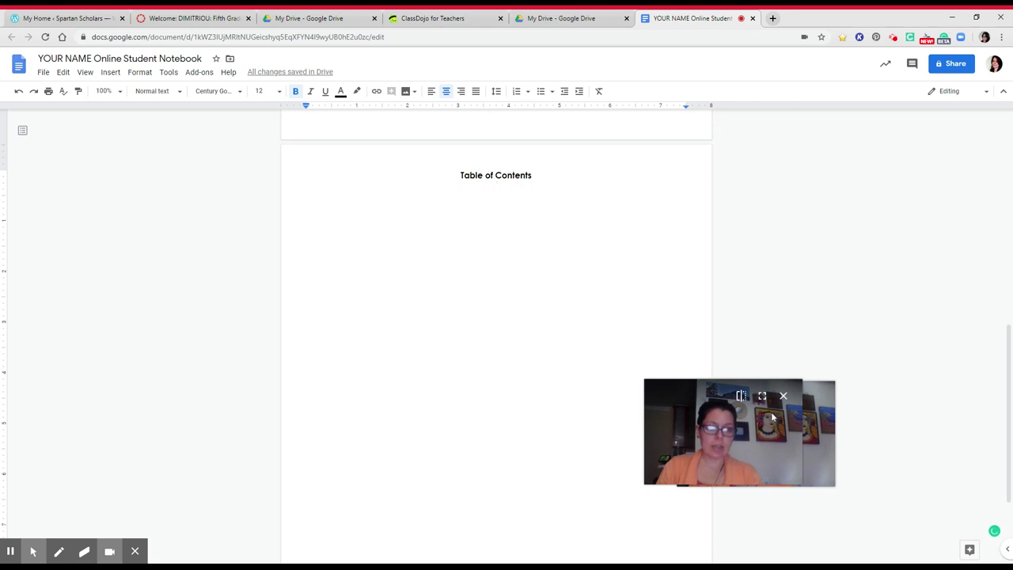
drag(773, 418, 952, 494)
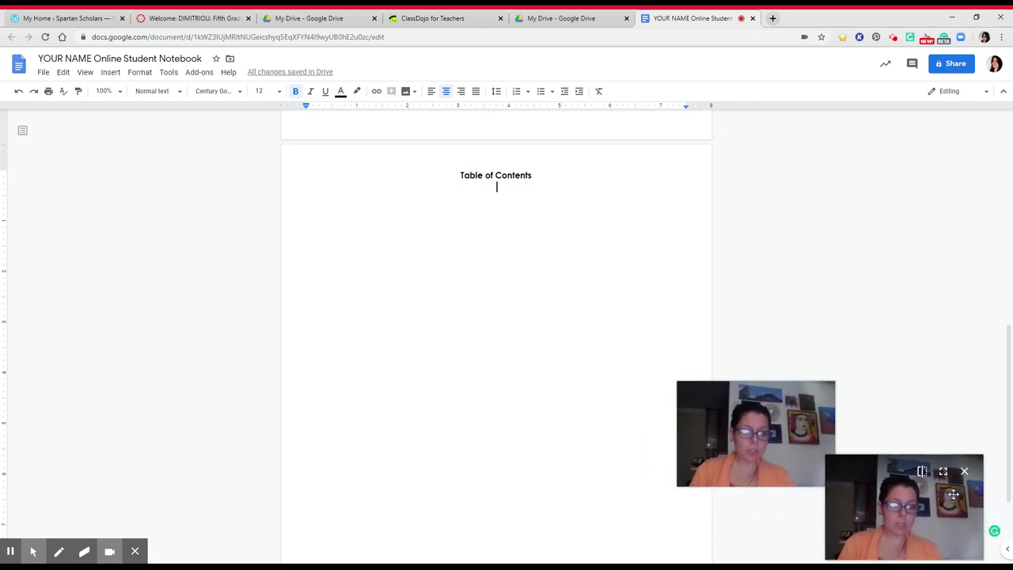
click(801, 416)
drag(803, 417, 950, 504)
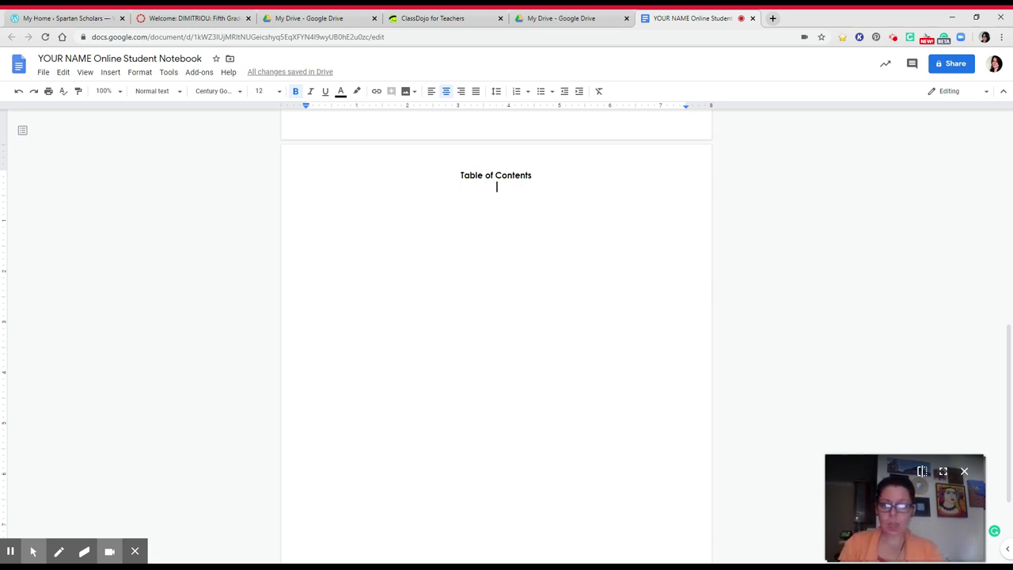
Step: Insert a 3 x 5 table below the heading
click(110, 73)
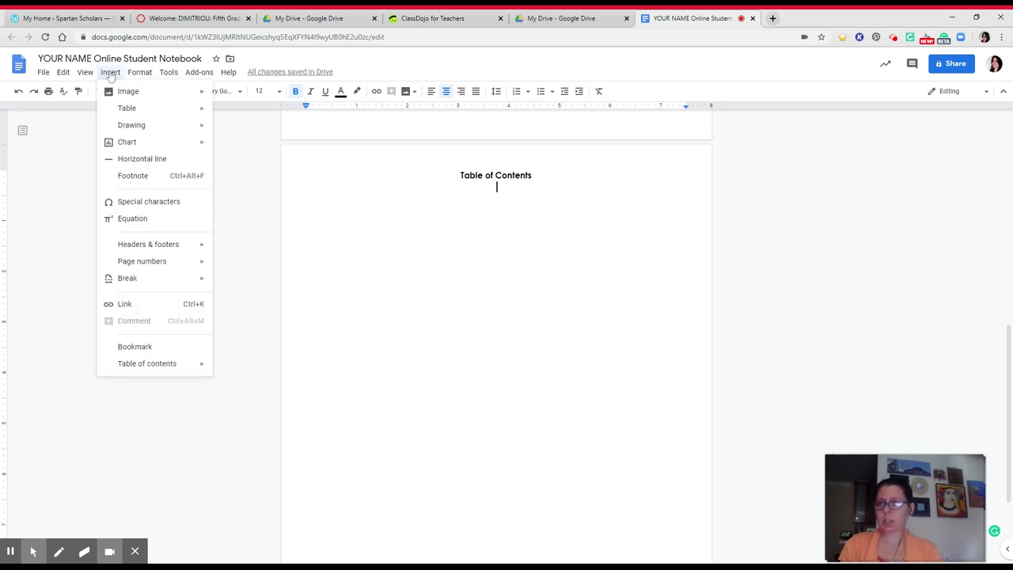
mouse_move(127, 116)
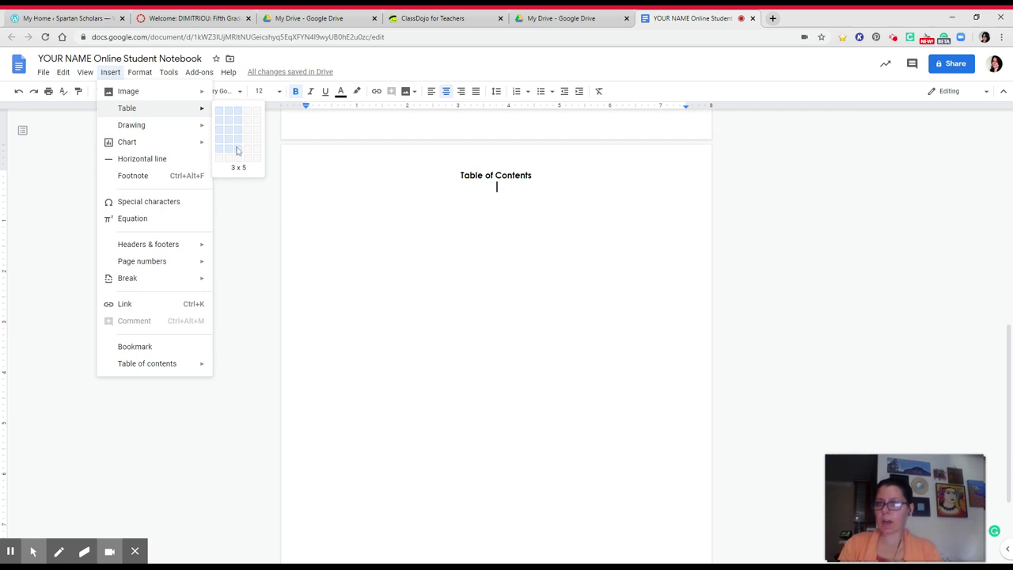
click(237, 152)
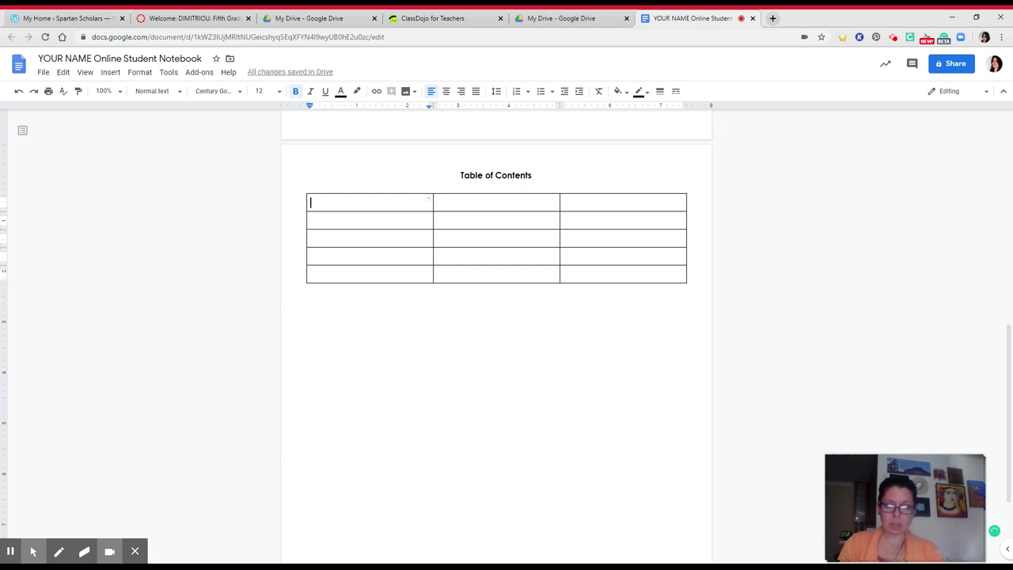
Step: Give the table's first row a black background and white text
click(570, 194)
drag(575, 202, 402, 197)
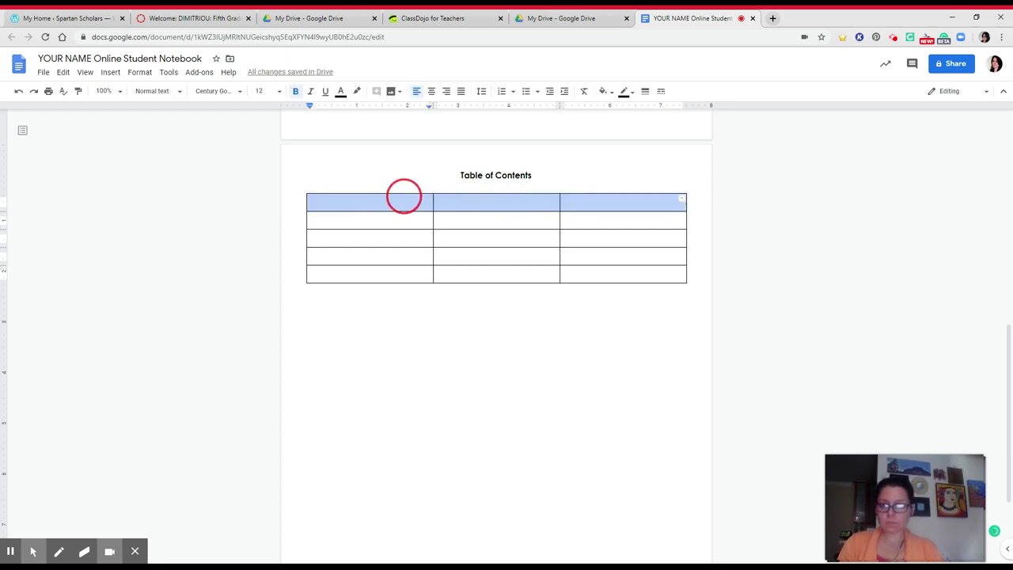
click(605, 92)
click(608, 127)
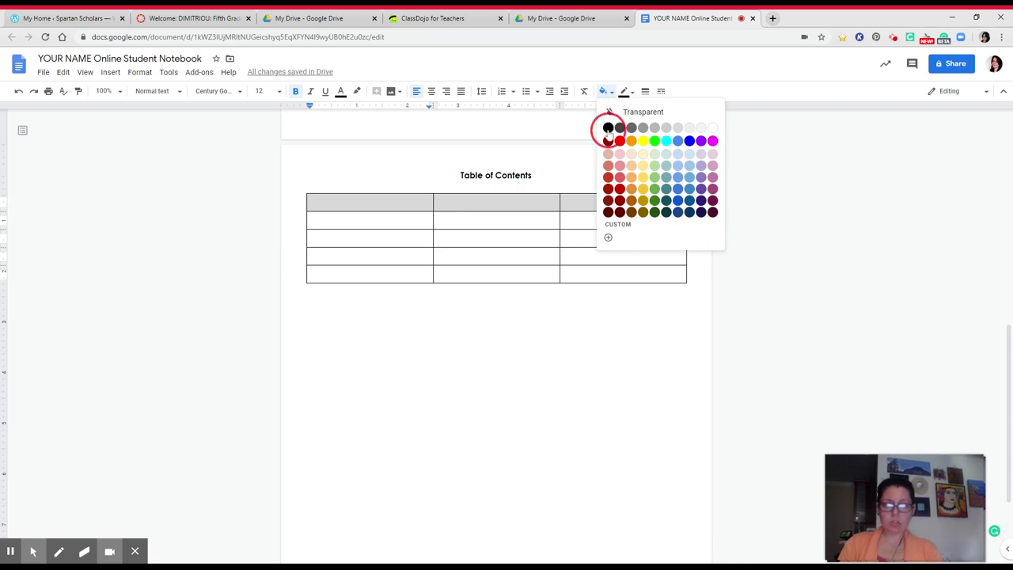
click(341, 91)
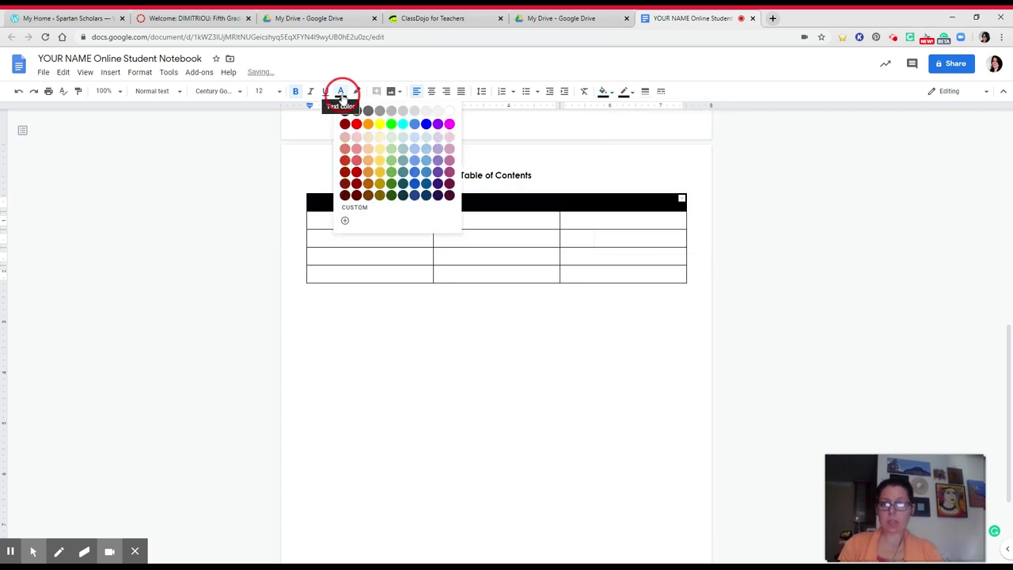
click(448, 111)
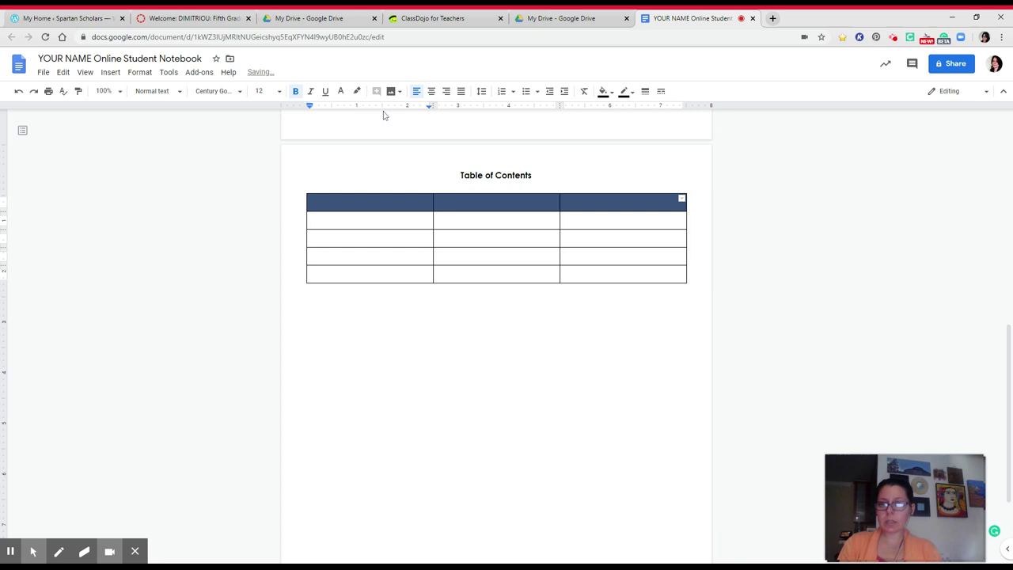
click(405, 204)
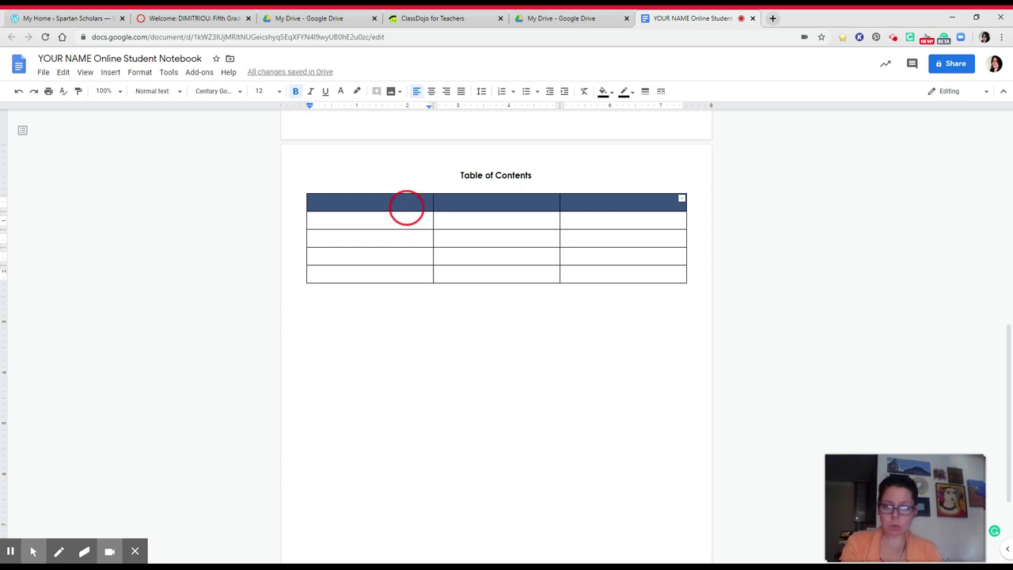
Step: Label the header cells PAGE, DATE, SUBJECT, centre them, and remove the blank line above
text(PAGE)
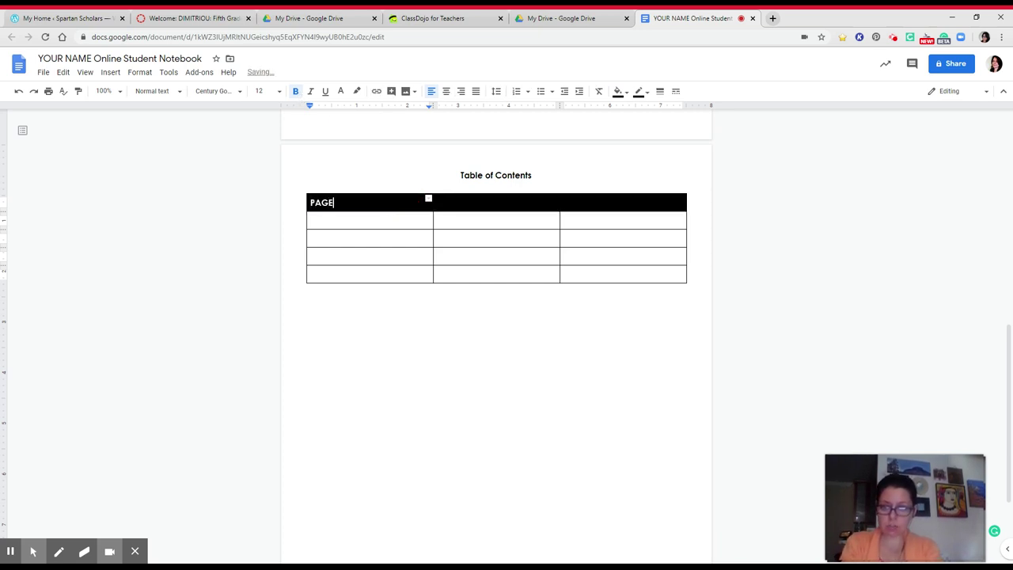
key(Tab)
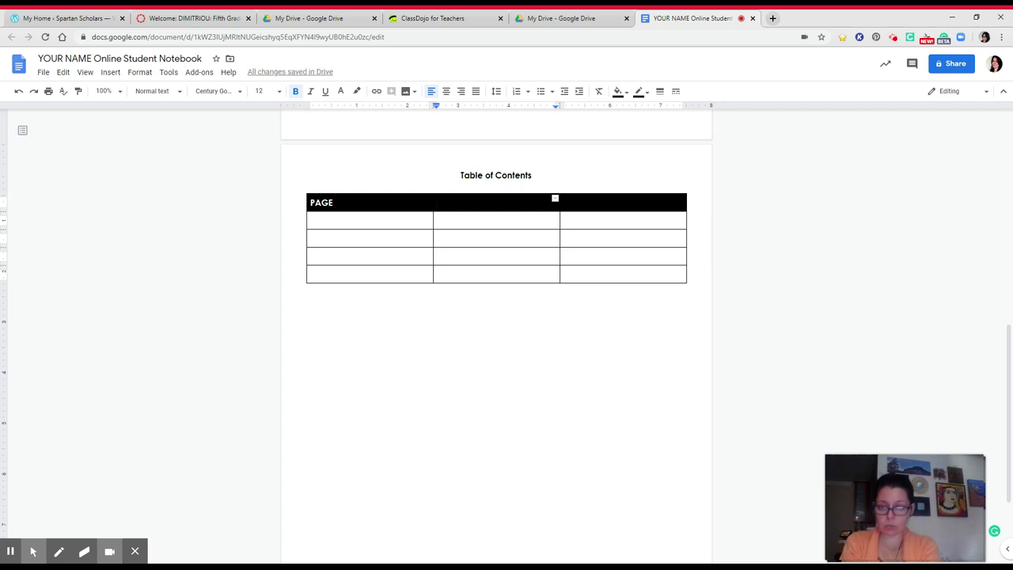
text(DATE)
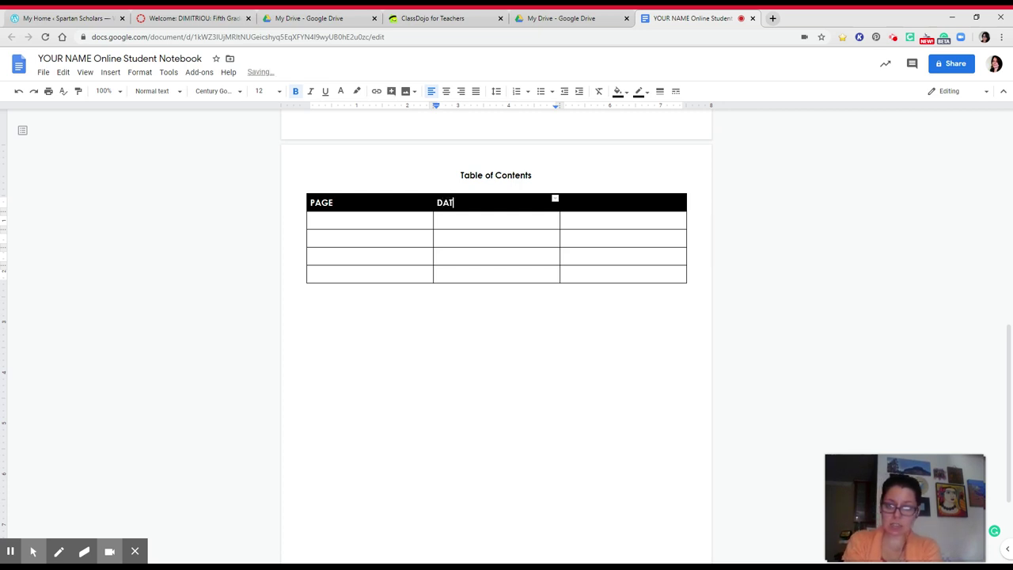
key(Tab)
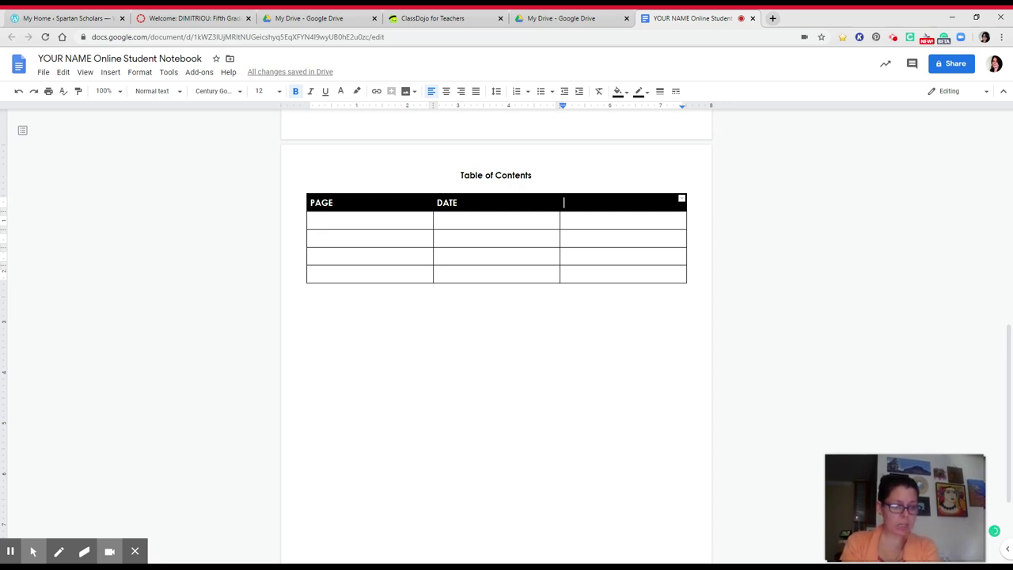
text(SUBJECT)
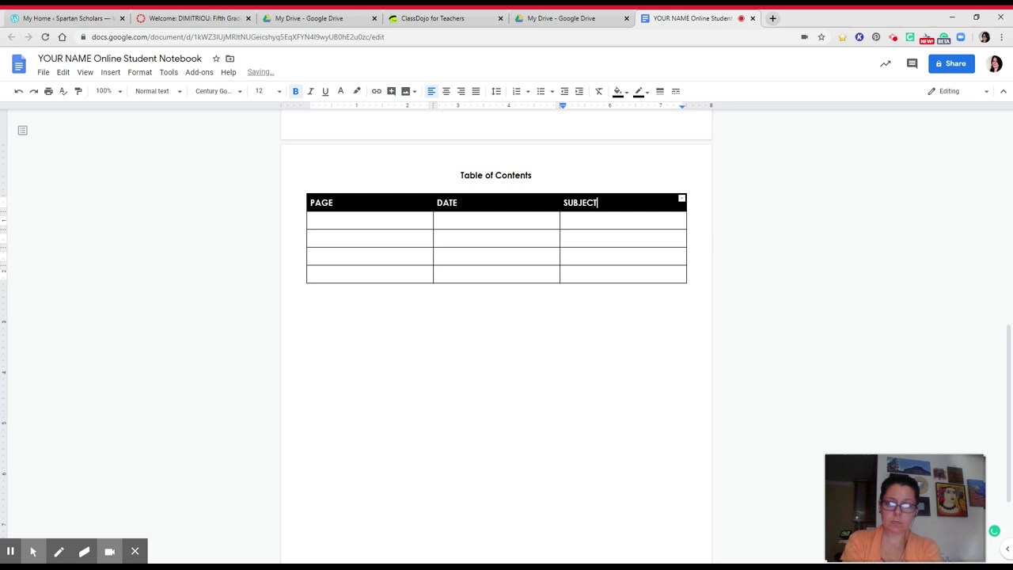
drag(407, 208, 586, 210)
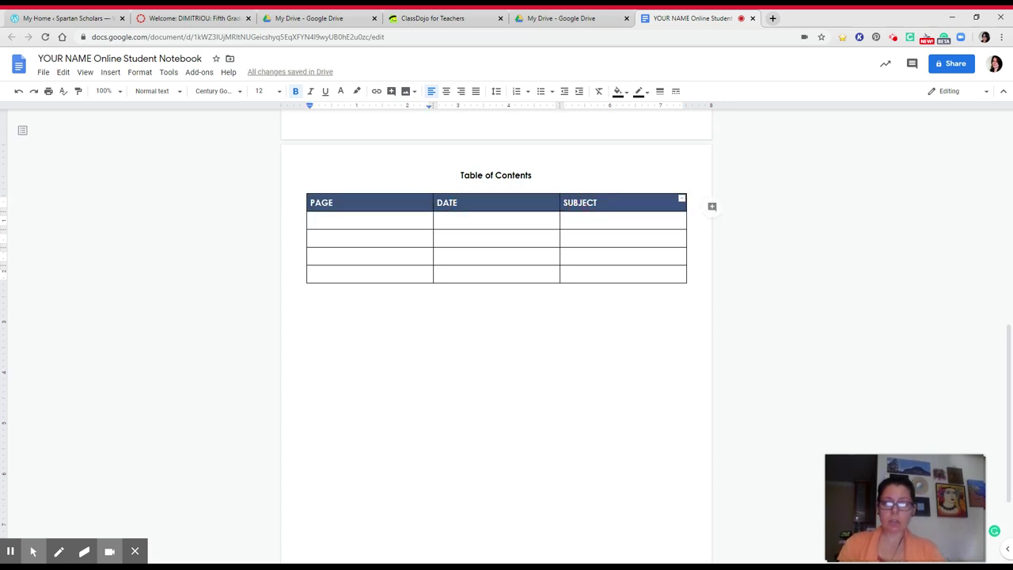
click(447, 91)
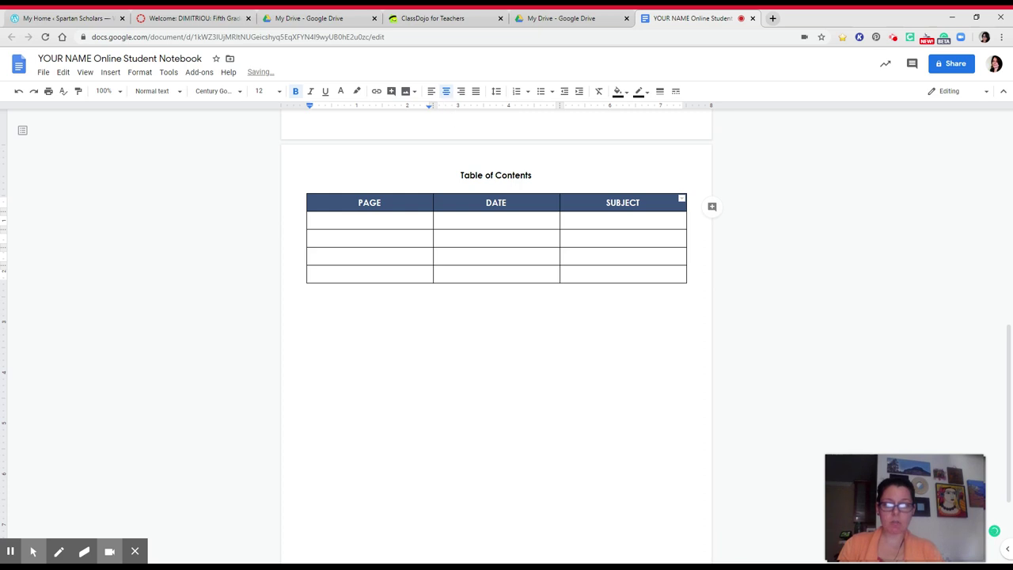
click(496, 187)
key(BackSpace)
key(BackSpace)
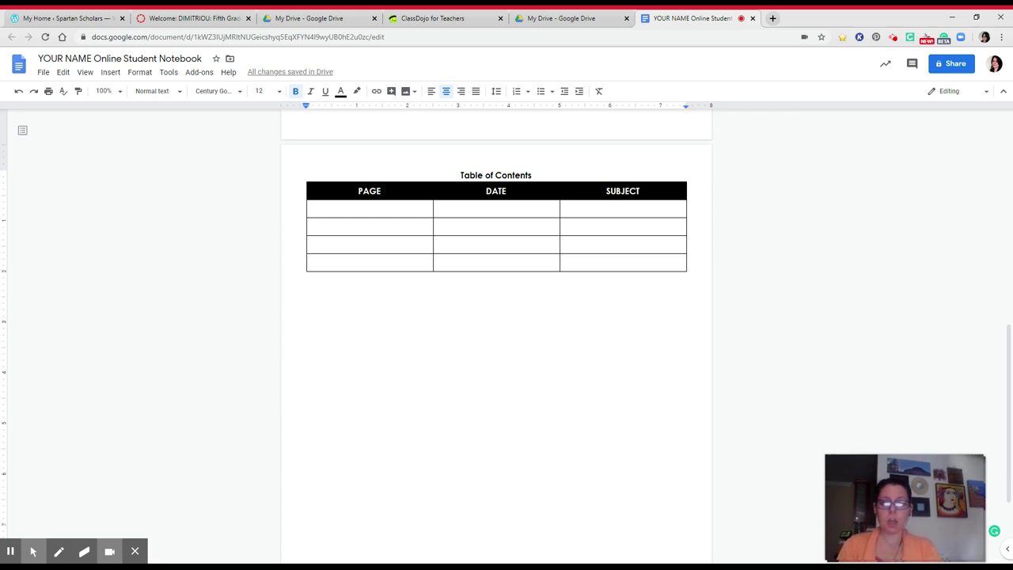
Step: Add blank rows after the table's last cell until it reaches roughly twenty rows
click(638, 262)
key(Tab)
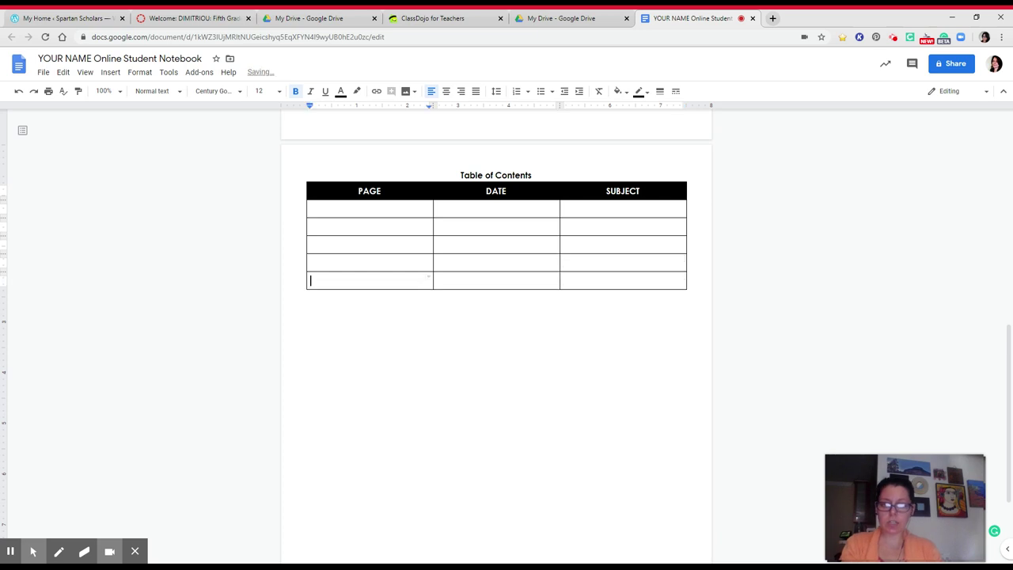
key(Tab)
key(Tab)
key(Tab)
key(Tab)
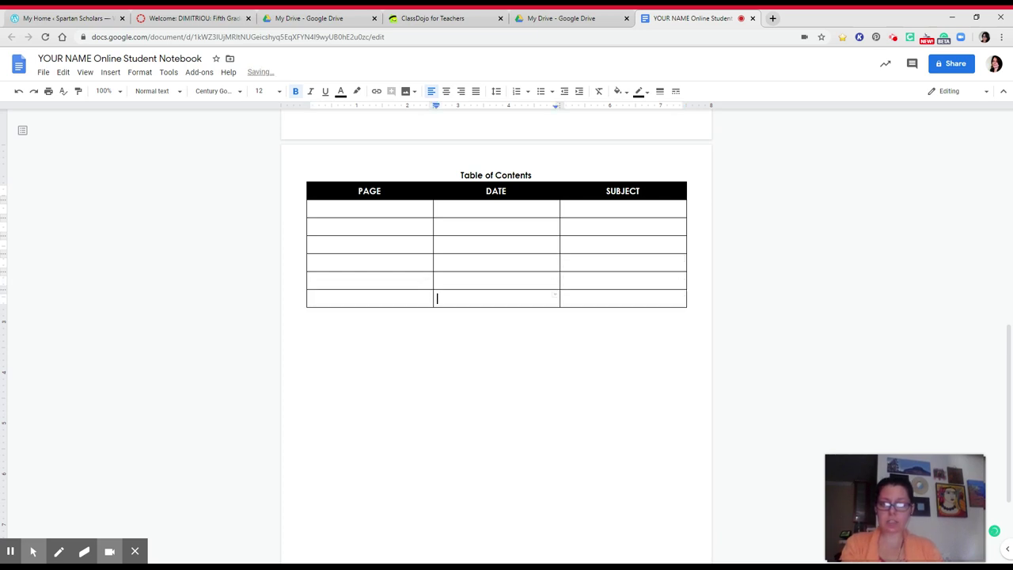
key(Tab)
key(Tab)
key(Tab)
key(Tab)
key(Tab)
key(Tab)
key(Tab)
key(Tab)
key(Tab)
key(Tab)
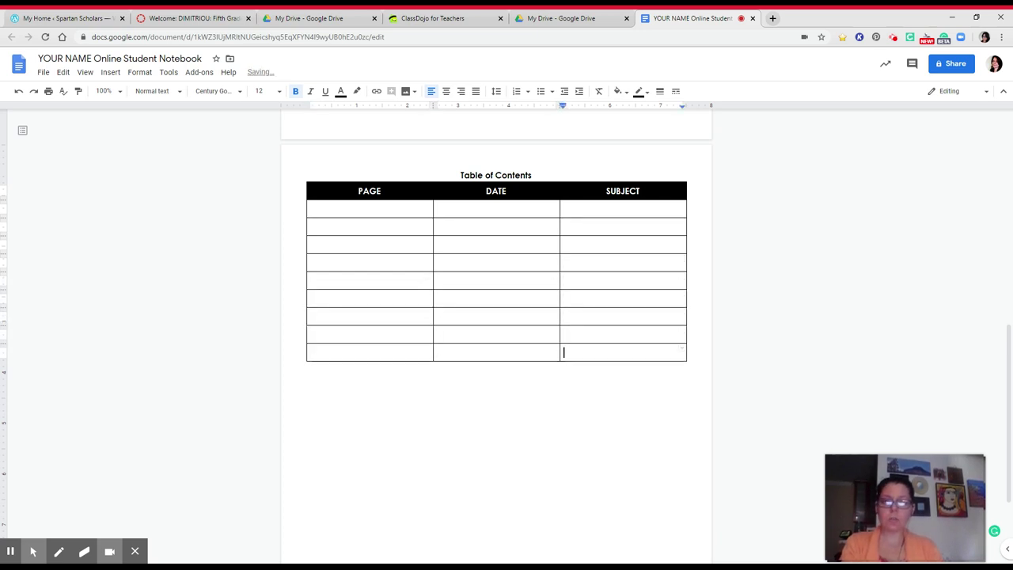
key(Tab)
key(Tab)
key(Tab)
key(Tab)
key(Tab)
key(Tab)
key(Tab)
key(Tab)
key(Tab)
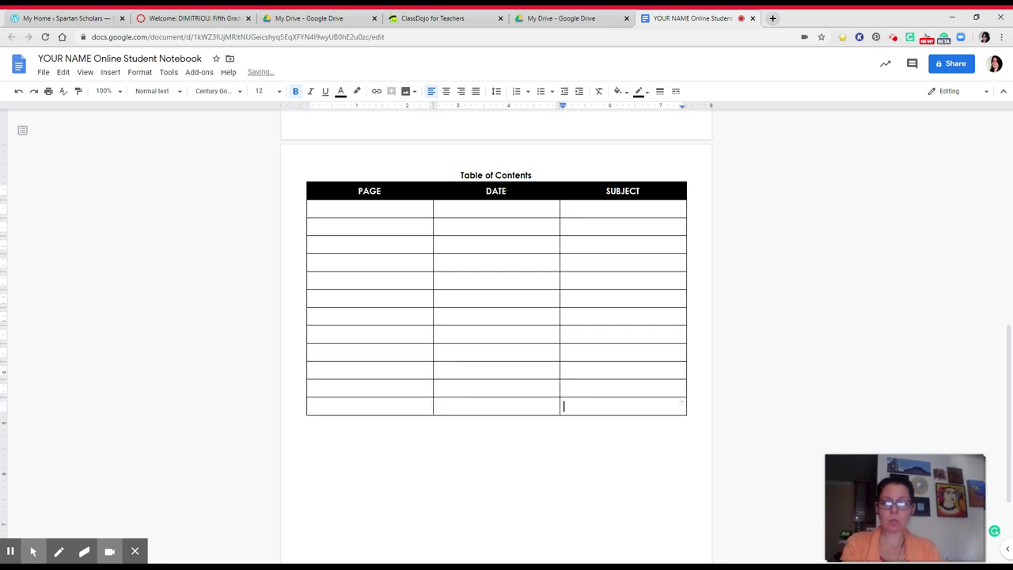
key(Tab)
key(Tab)
key(Tab)
key(Tab)
key(Tab)
key(Tab)
key(Tab)
key(Tab)
key(Tab)
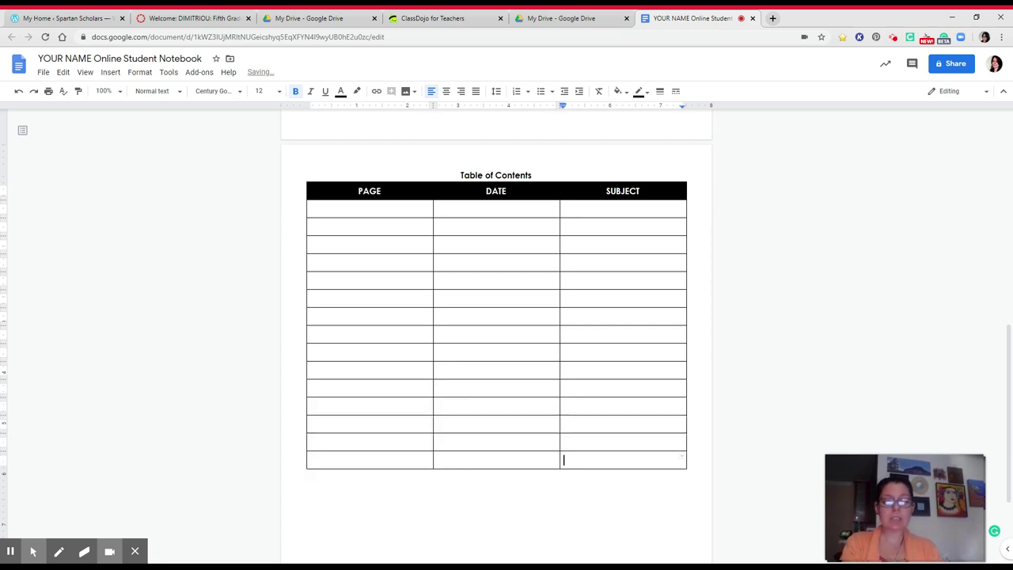
key(Tab)
key(Tab)
key(Tab)
key(Tab)
key(Tab)
key(Tab)
key(Tab)
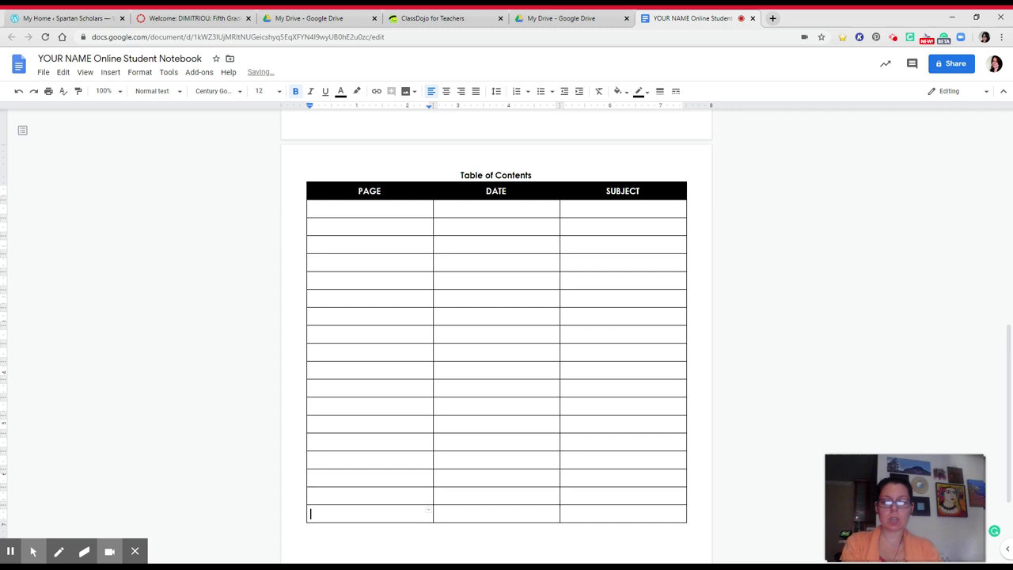
key(Tab)
key(Tab)
key(Tab)
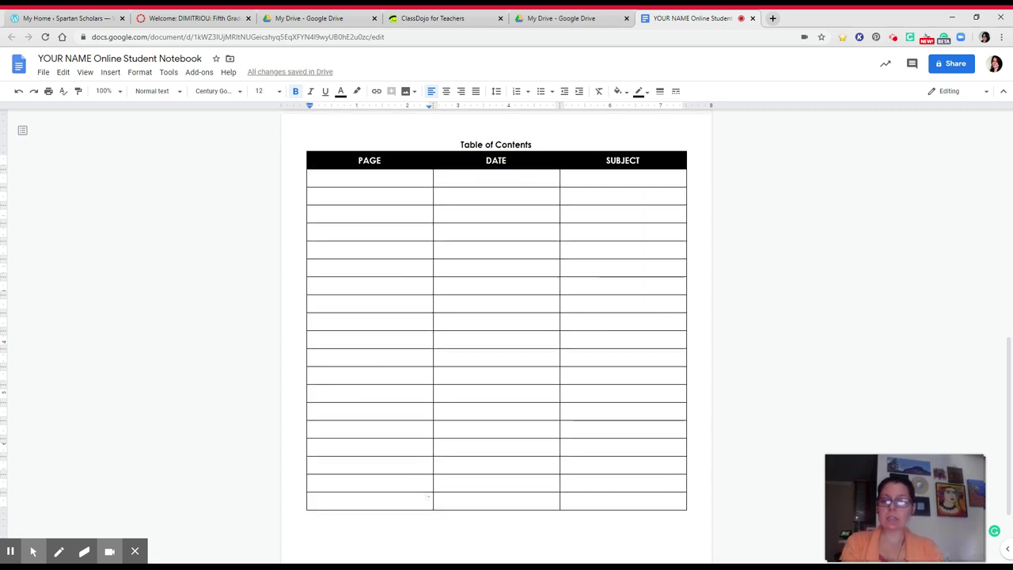
scroll(497, 333, down, 3)
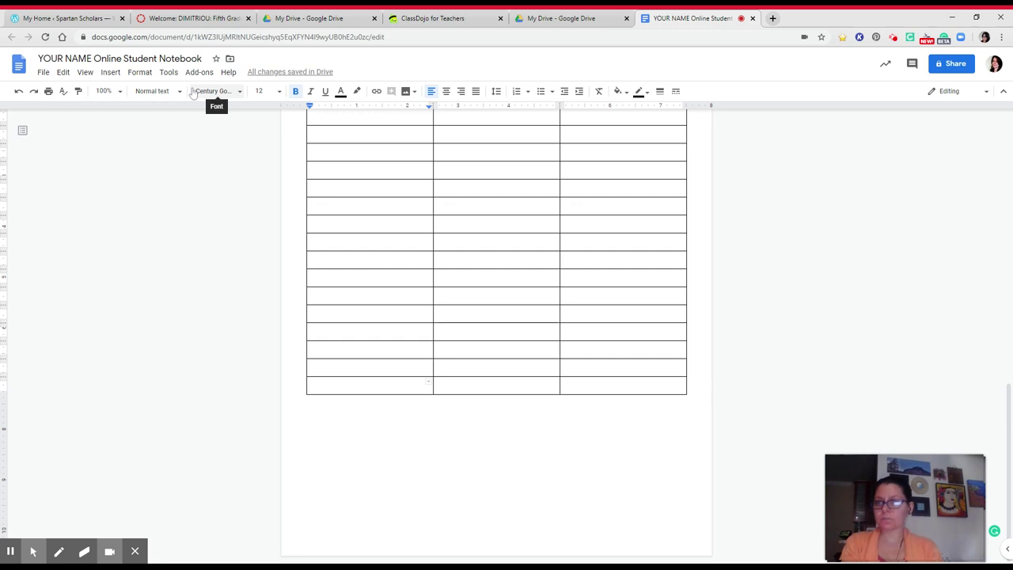
Step: Add header page numbers with the layout that skips the first page, so the Table of Contents shows 1
click(109, 73)
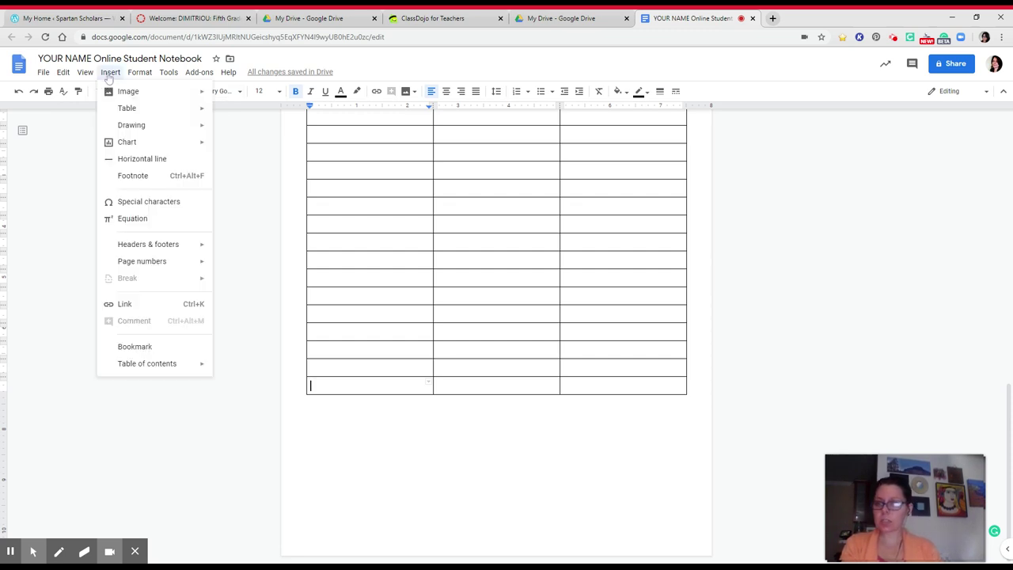
mouse_move(150, 269)
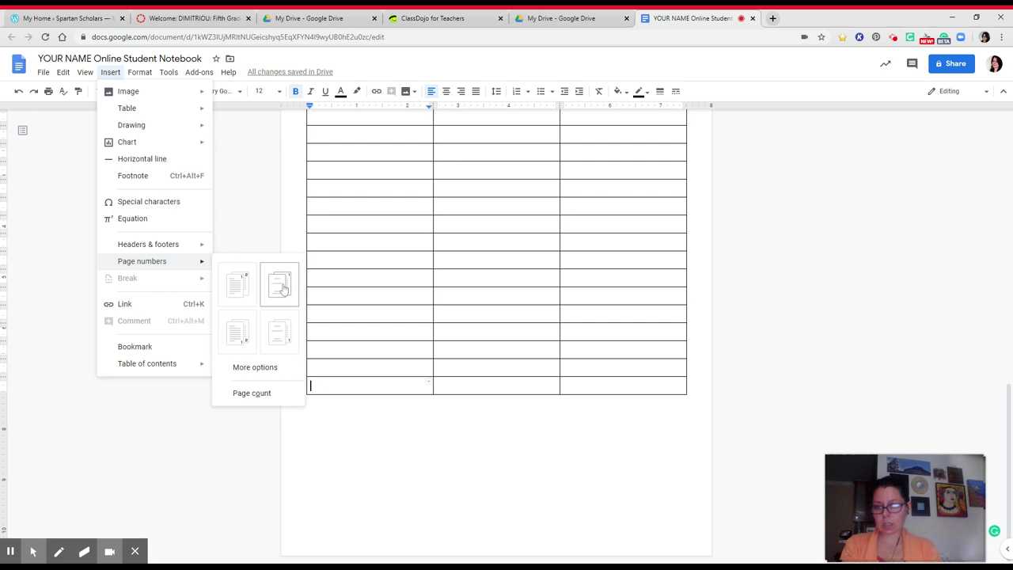
click(283, 286)
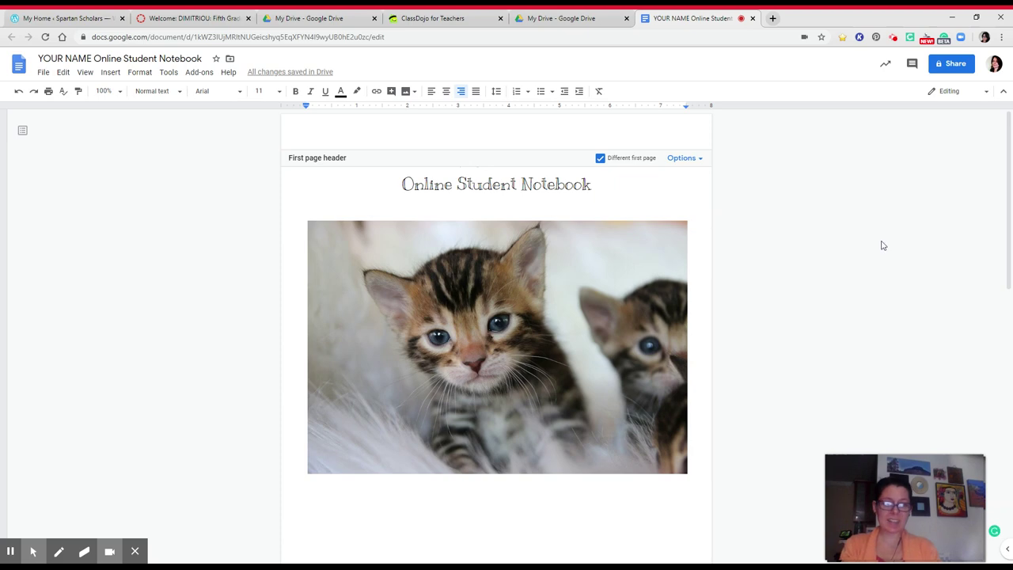
scroll(884, 245, down, 8)
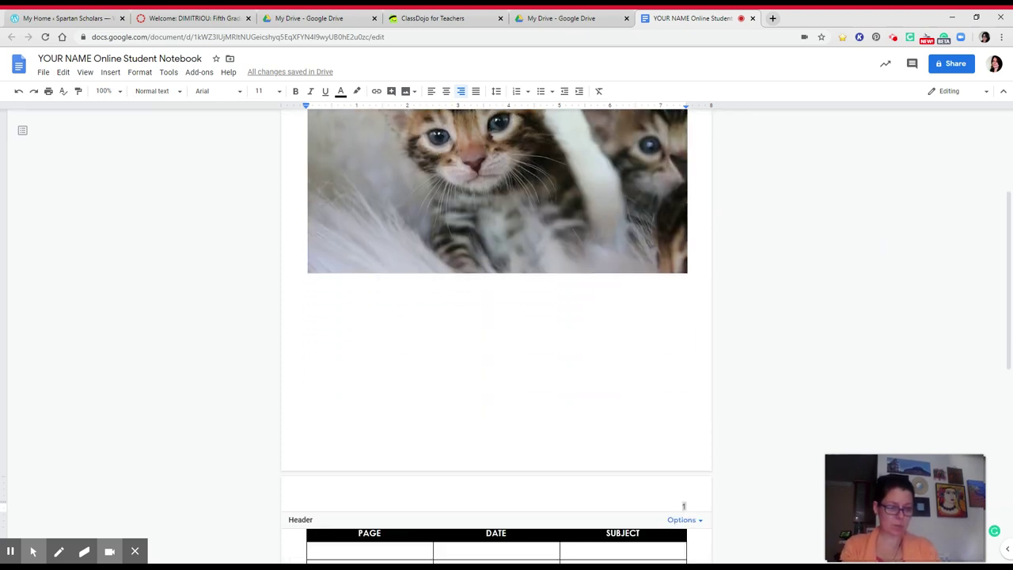
scroll(496, 356, down, 2)
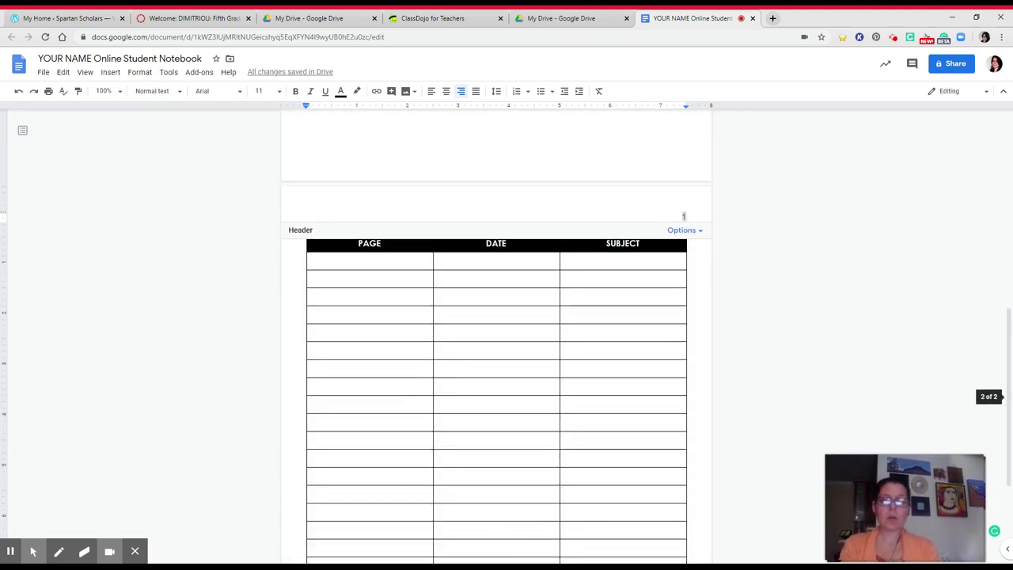
scroll(496, 356, down, 1)
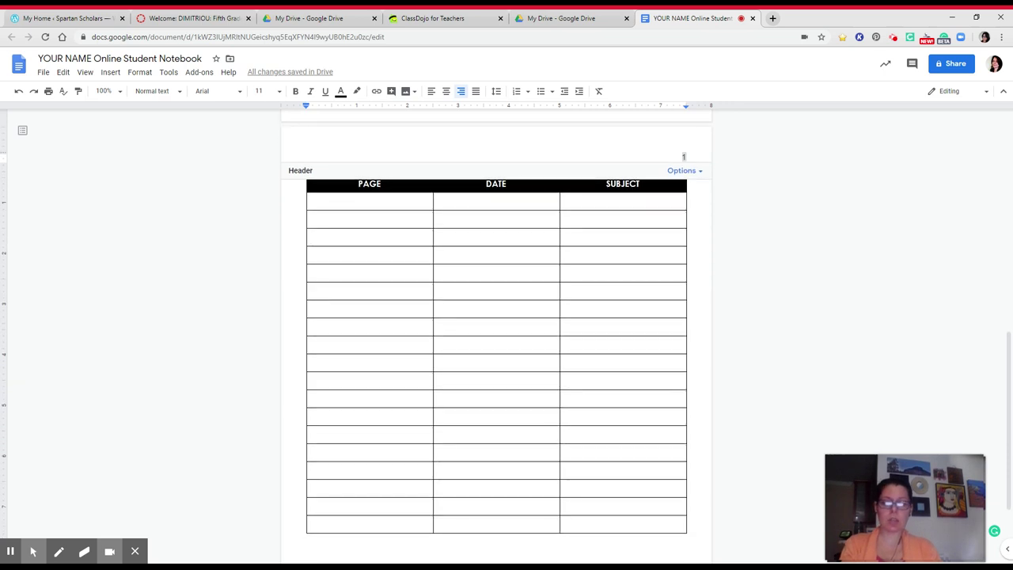
click(543, 487)
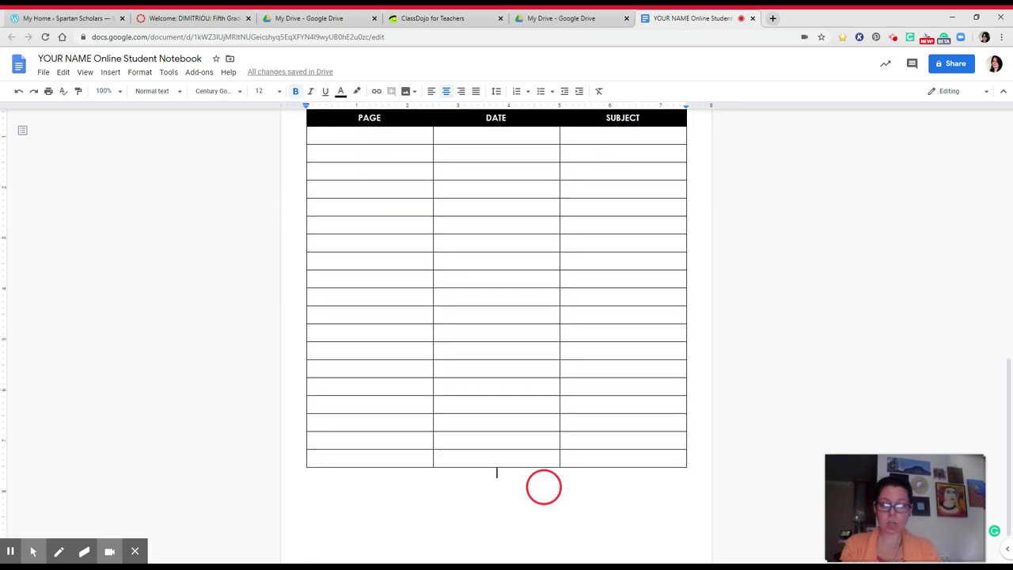
scroll(544, 487, up, 2)
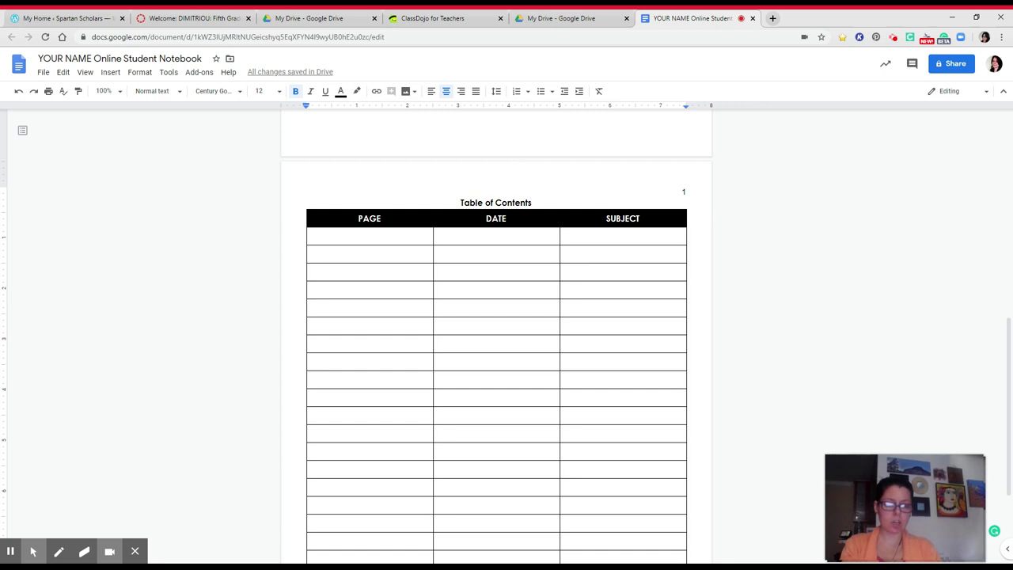
Step: Insert a page break after the Table of Contents table
scroll(495, 552, down, 1)
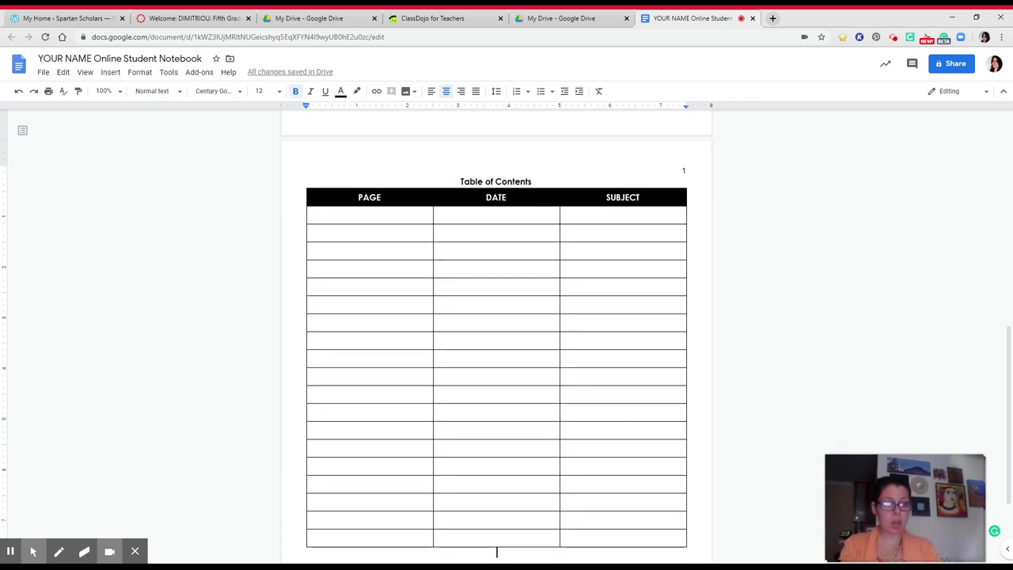
scroll(497, 503, down, 2)
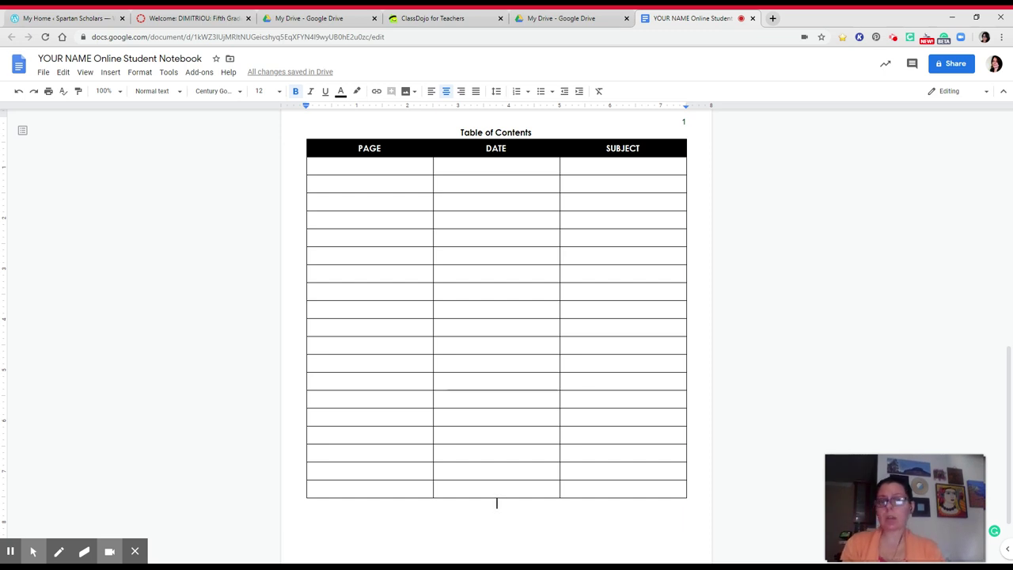
scroll(497, 503, down, 2)
scroll(497, 459, down, 2)
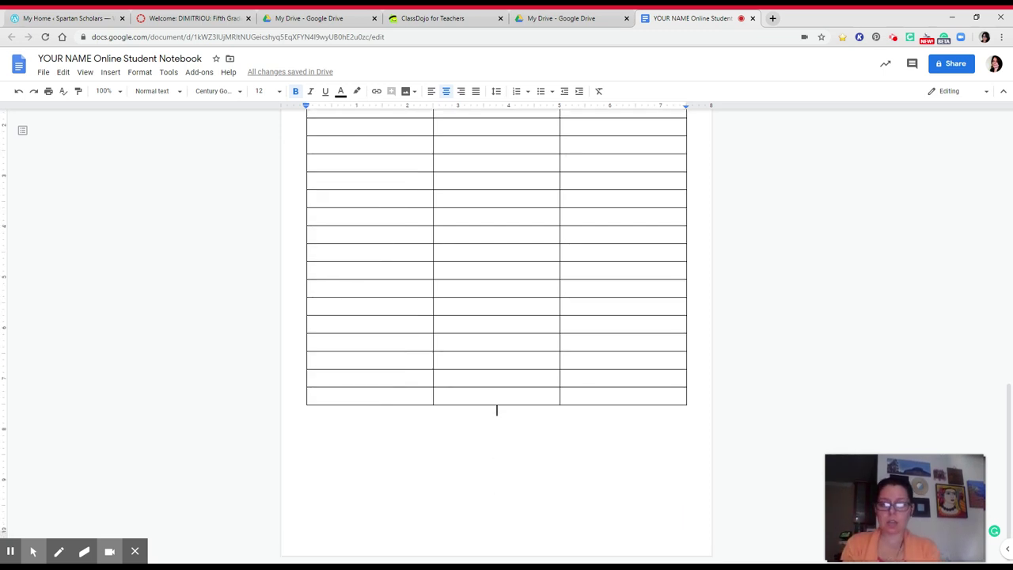
key(ctrl+Return)
Step: Type the heading 'Math April 1 2020' on page 2 and start a new line below it
scroll(498, 316, down, 4)
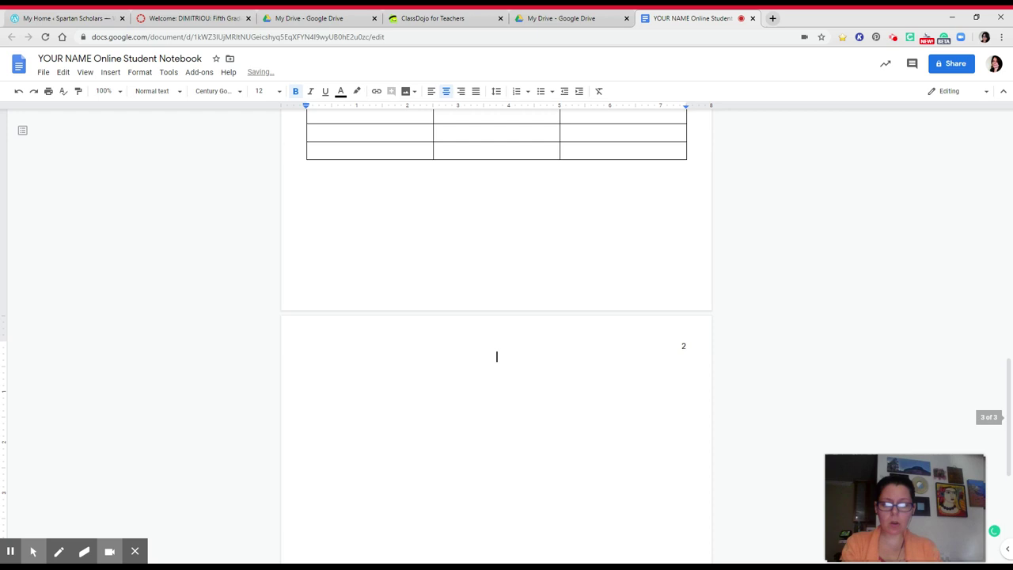
scroll(497, 316, down, 3)
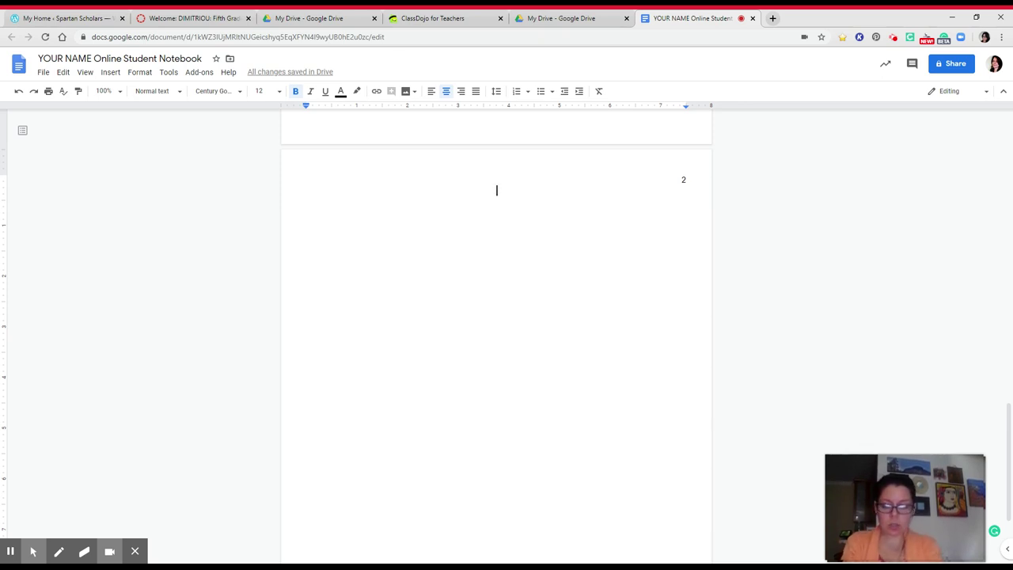
text(Math)
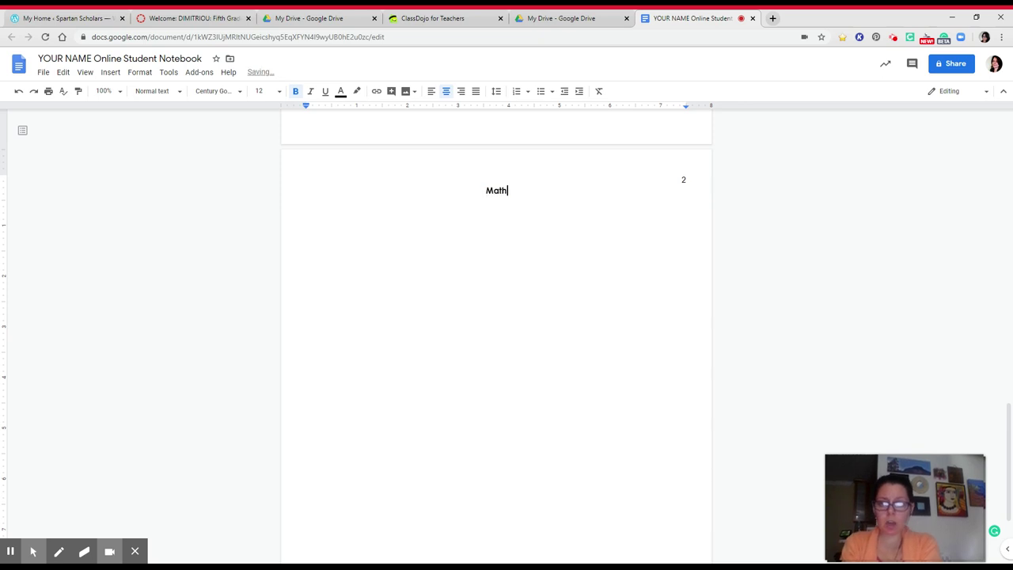
text( April 1)
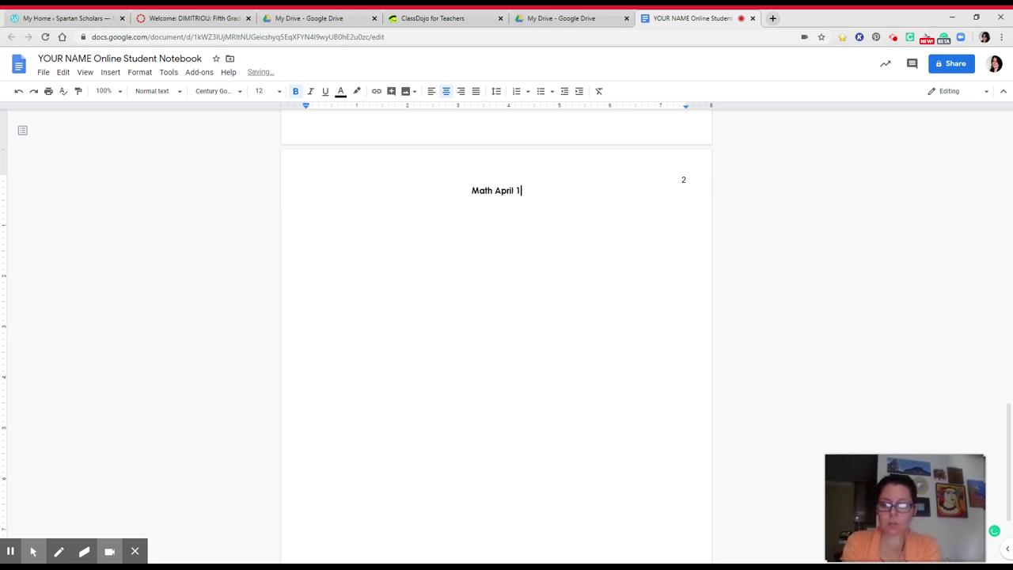
text( 2020)
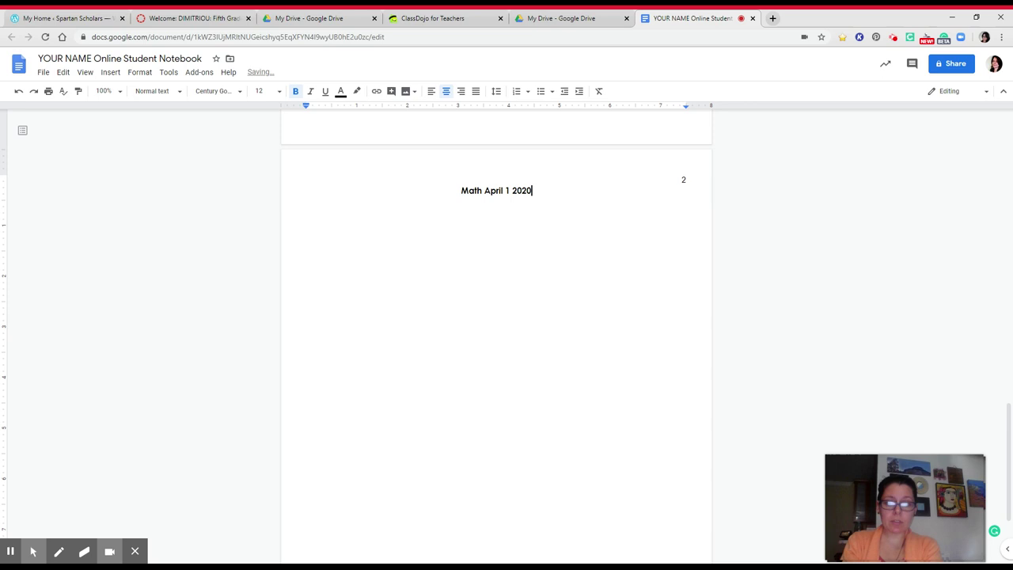
key(Return)
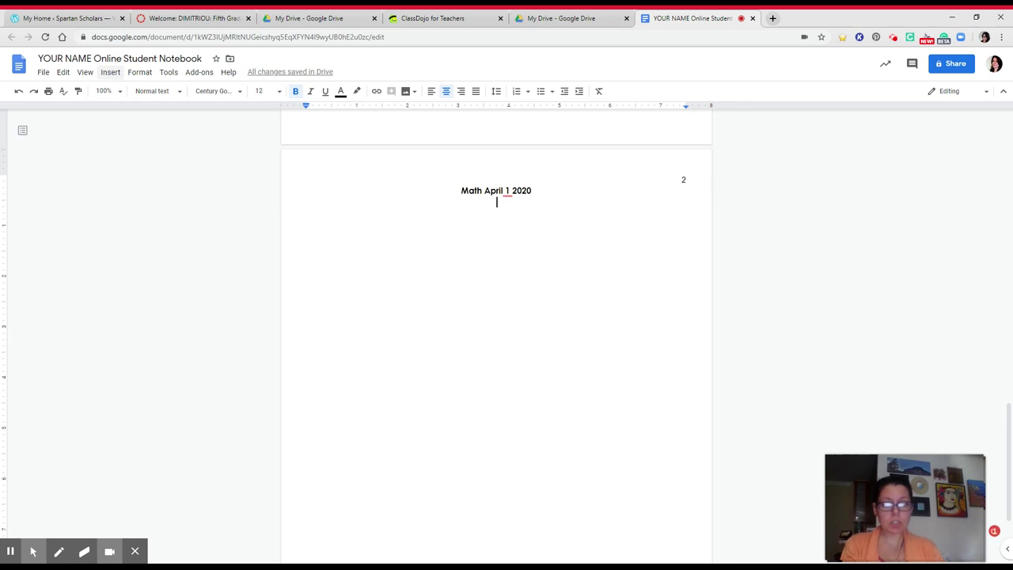
Step: Look at the Insert > Image options, then add another blank line below 'Math April 1 2020'
click(111, 73)
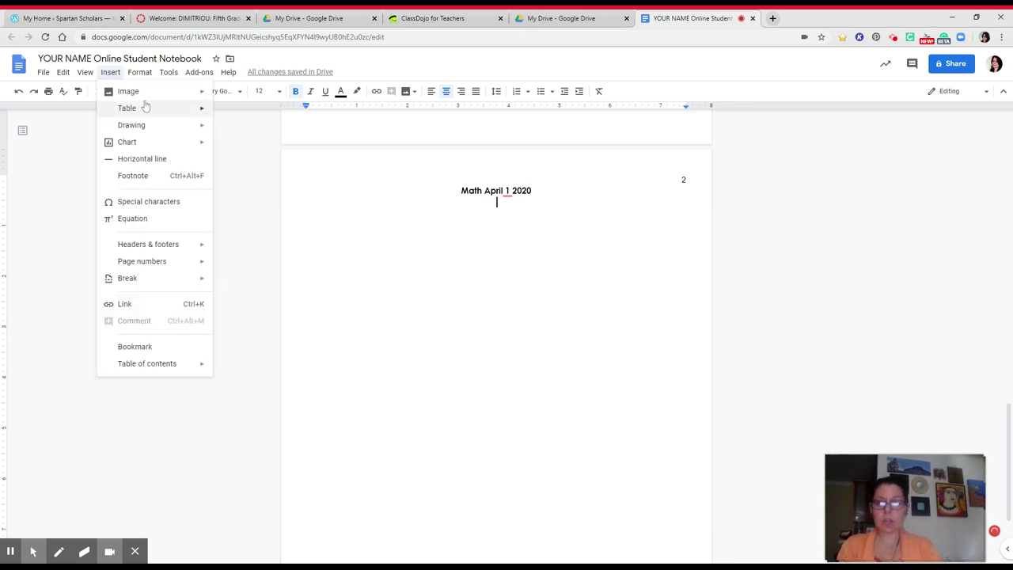
mouse_move(145, 94)
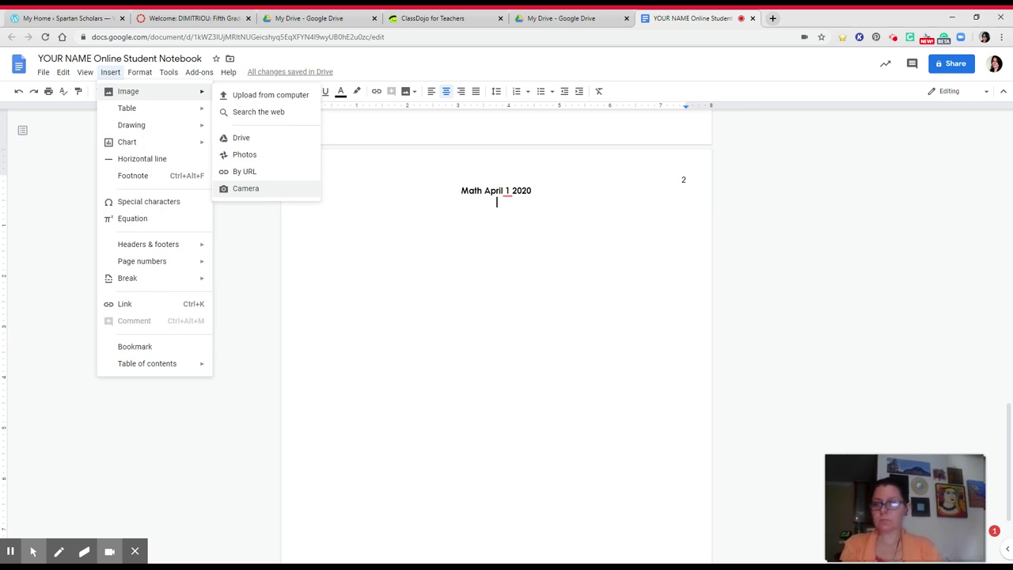
key(Escape)
key(Return)
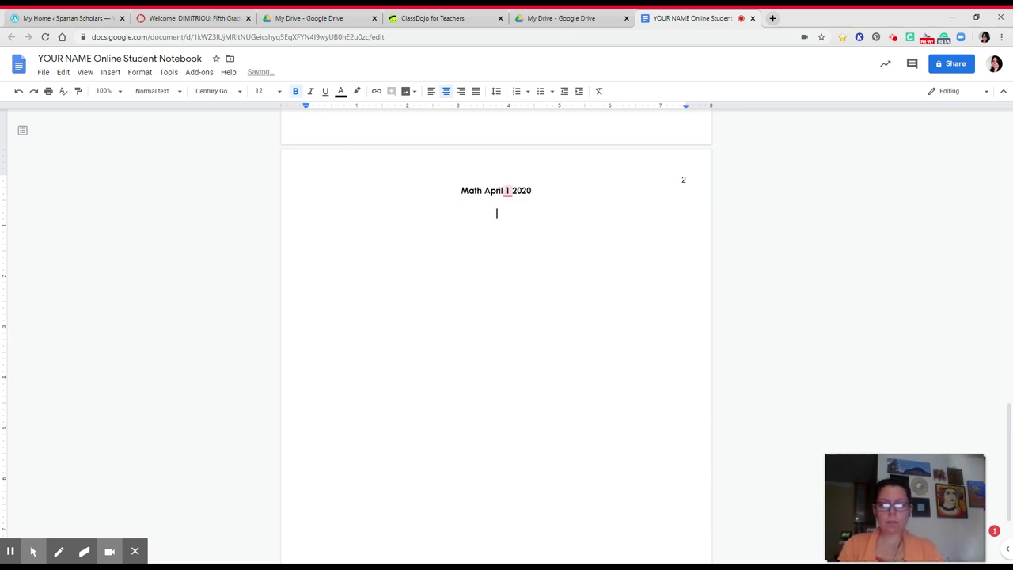
Step: Add a comma after April in the page 2 heading and start a new line below it
click(504, 191)
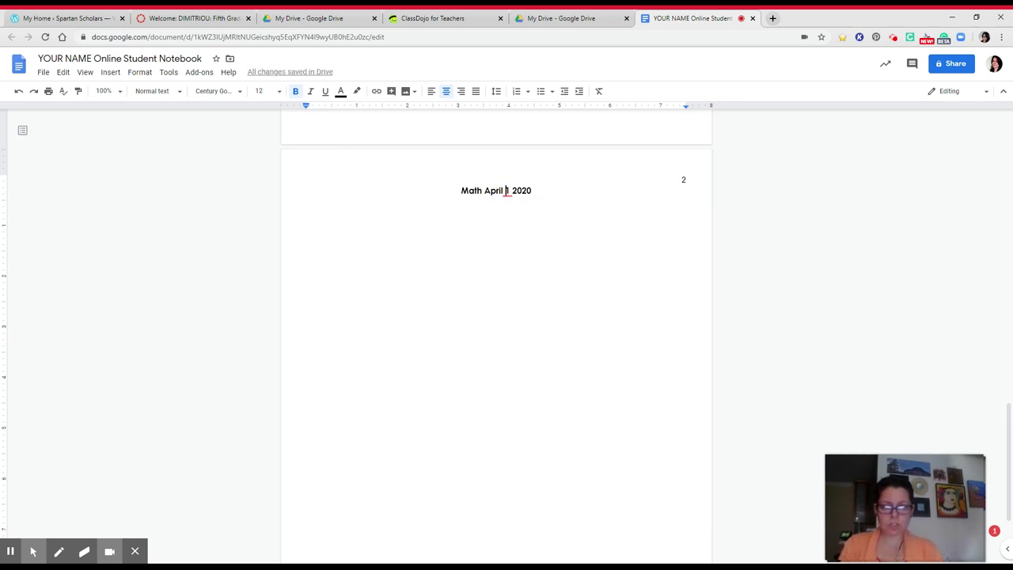
text(,)
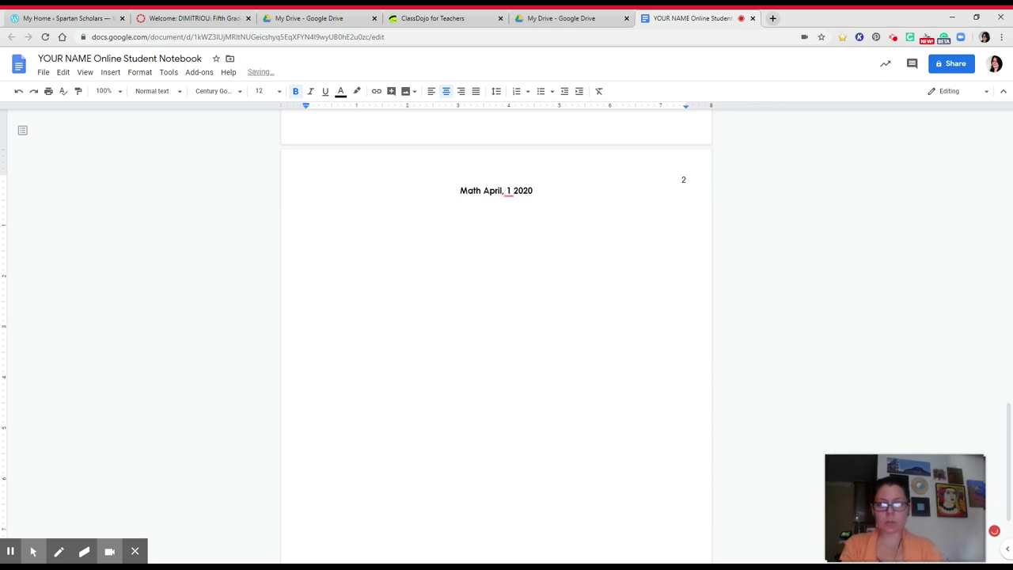
click(534, 191)
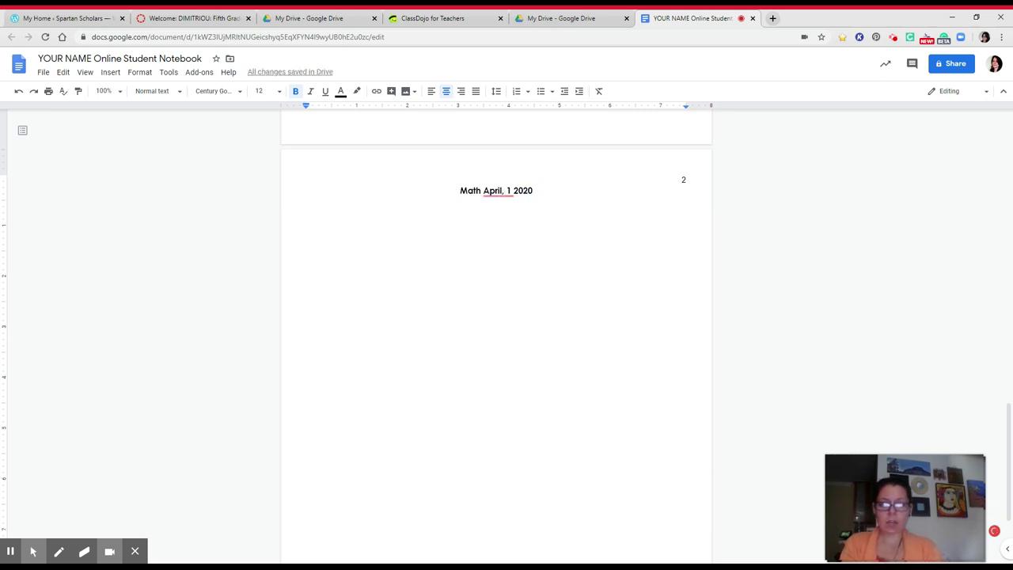
scroll(496, 316, up, 3)
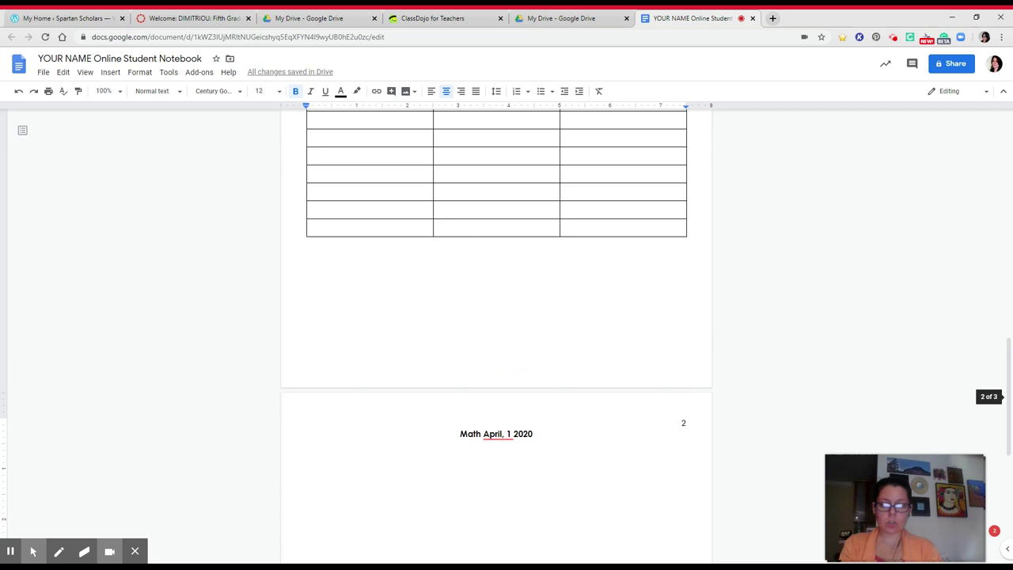
key(Return)
key(Return)
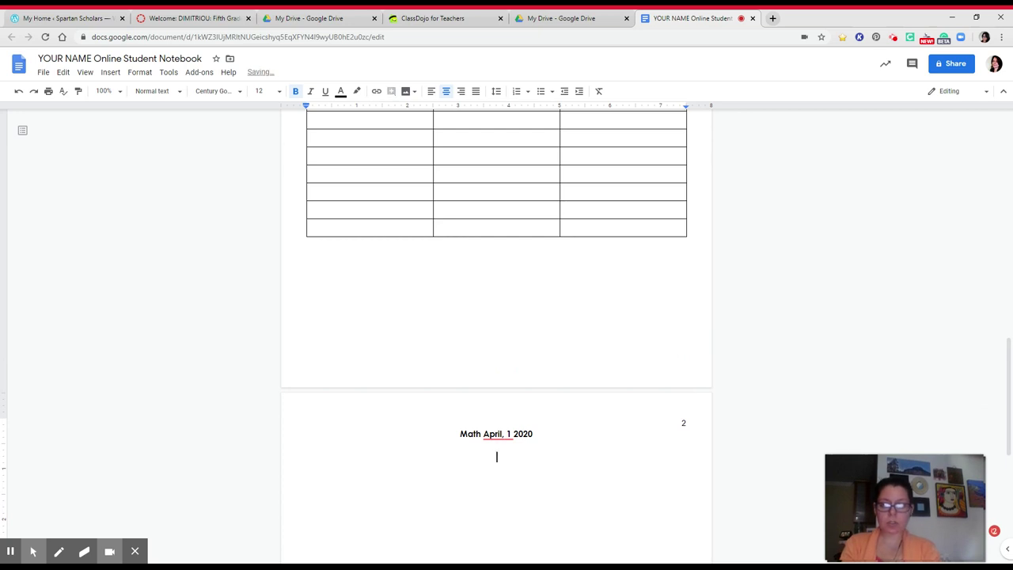
Step: Fill the Table of Contents' first row with page 2, date April 1, subject Math
scroll(497, 316, up, 3)
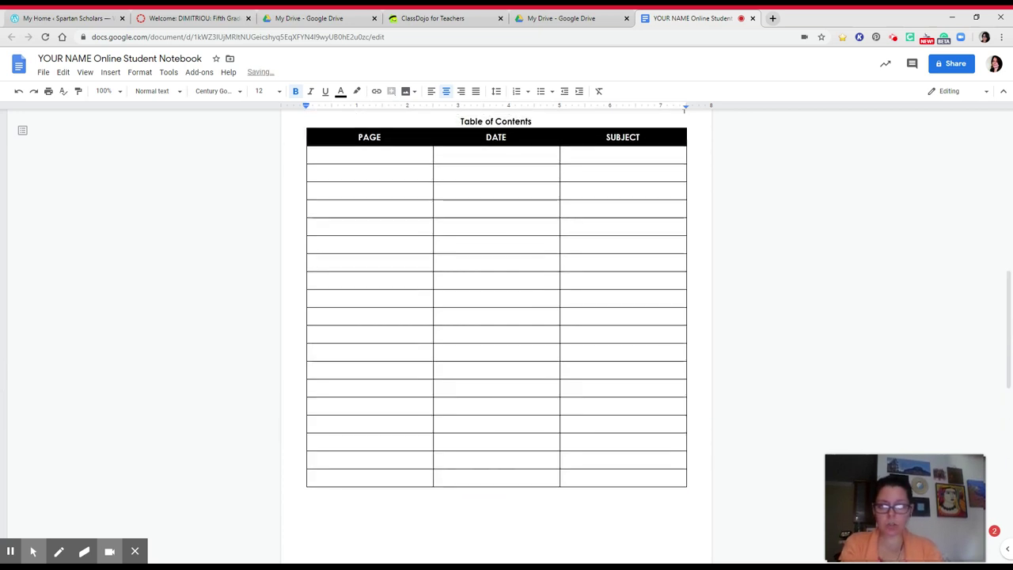
scroll(497, 316, down, 4)
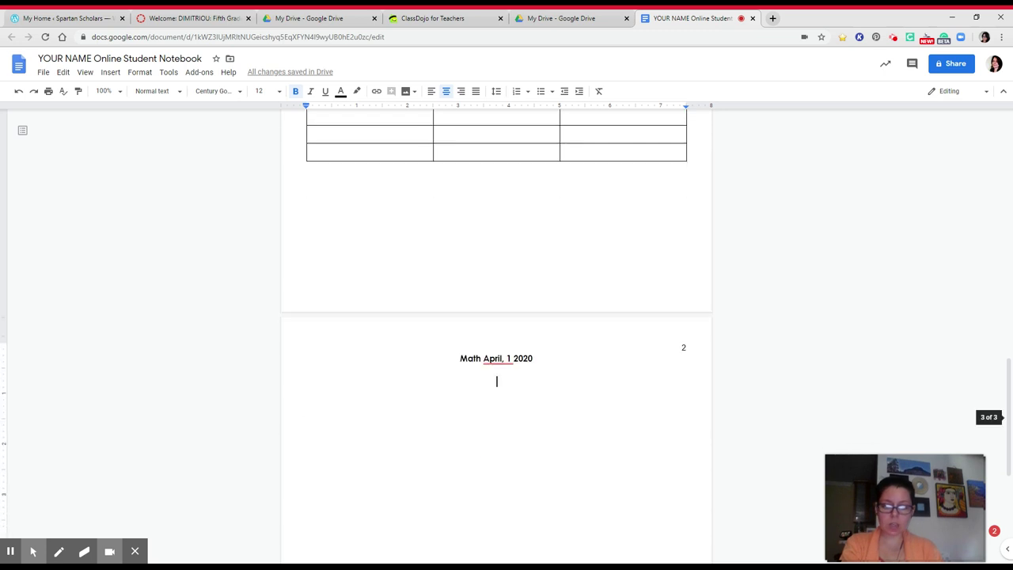
scroll(496, 316, up, 4)
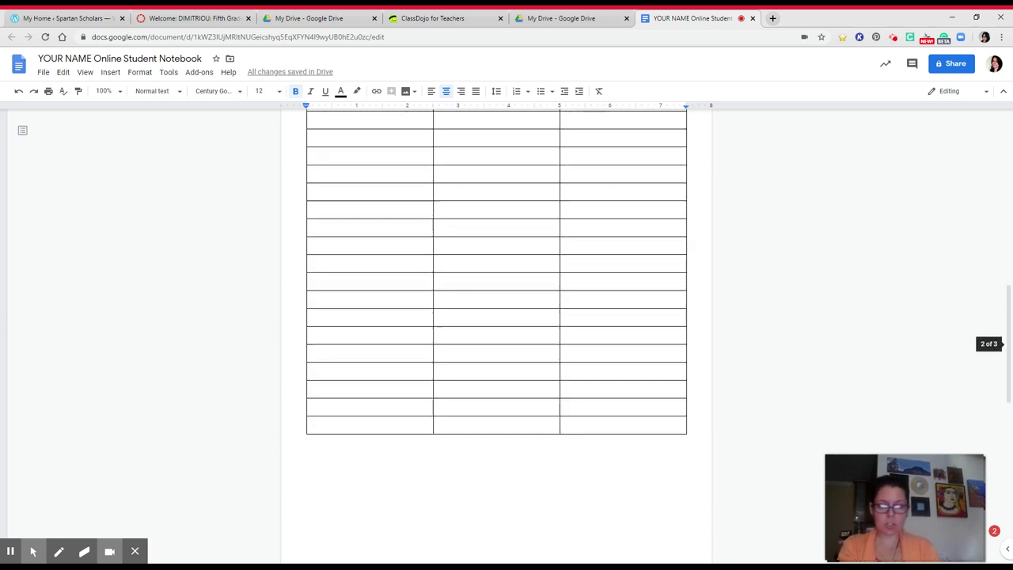
click(403, 168)
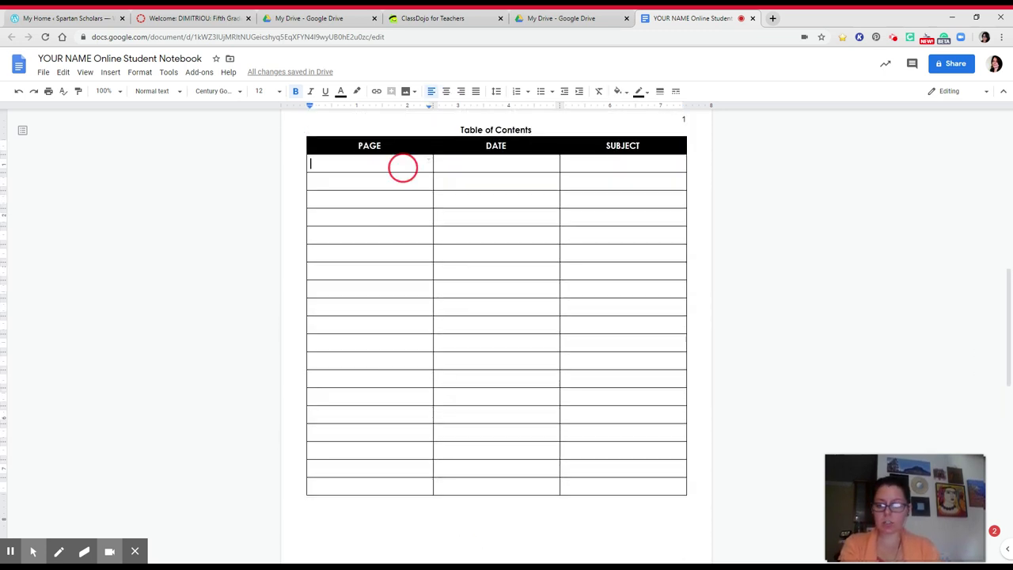
text(2)
click(438, 164)
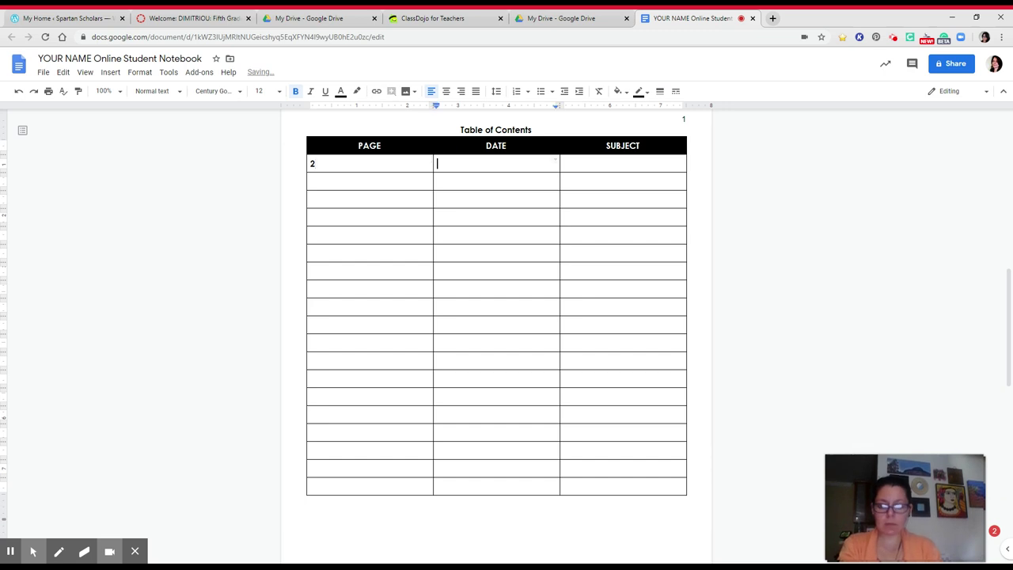
text(April 1)
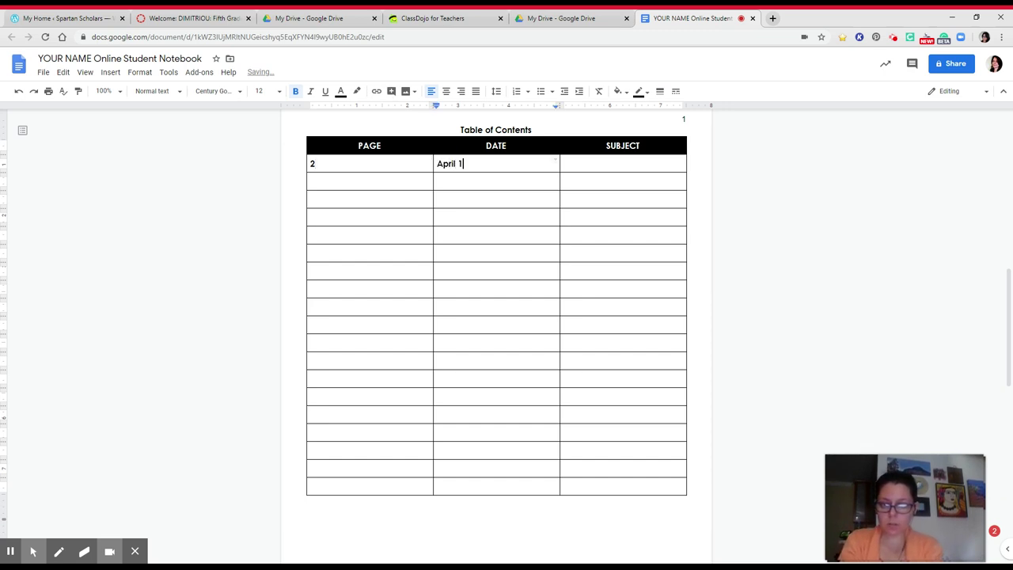
key(Tab)
text(Math)
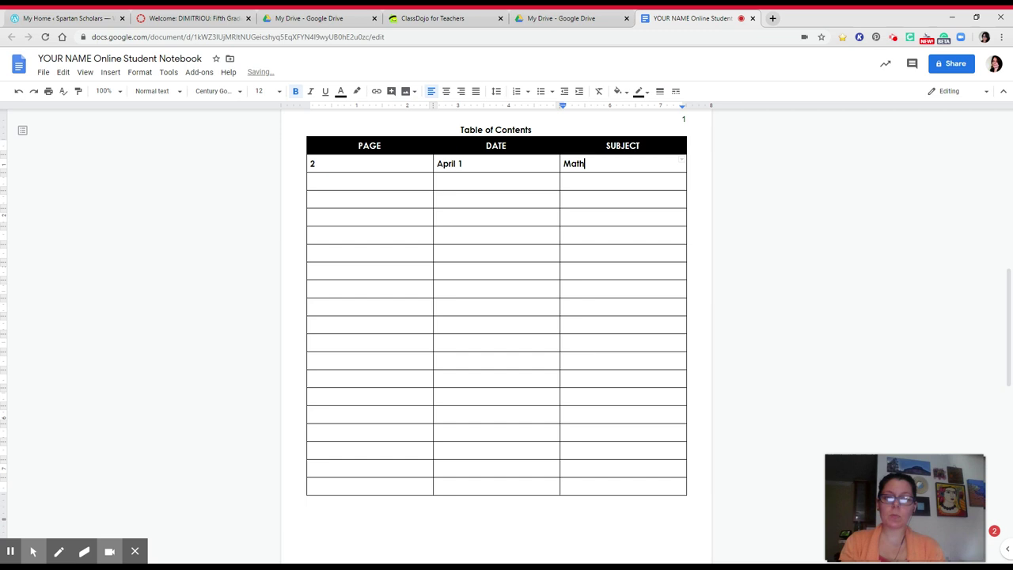
scroll(496, 316, down, 4)
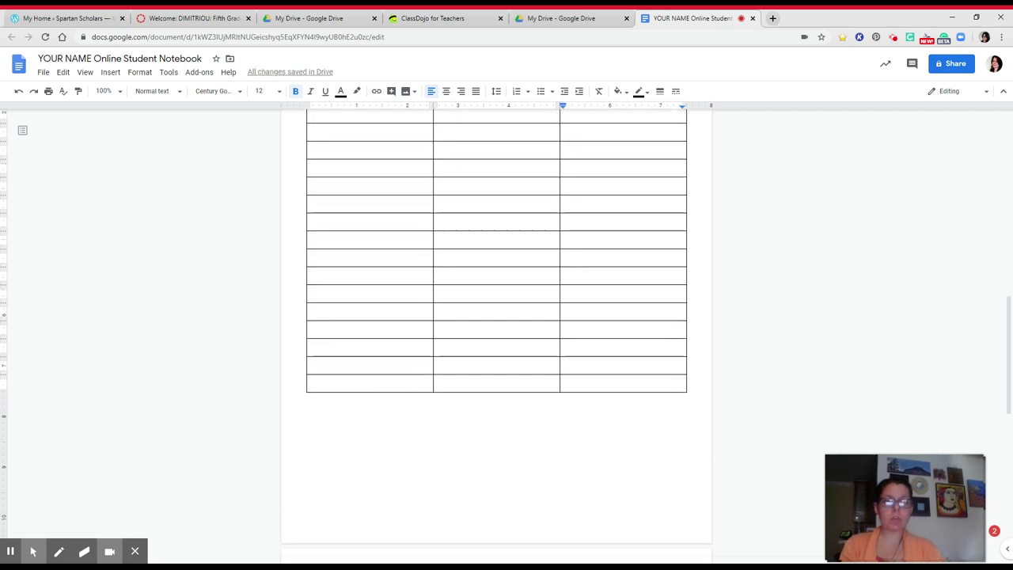
Step: Add an italic, yellow-highlighted line 'Insert an image of your Math work:' below the heading
click(497, 417)
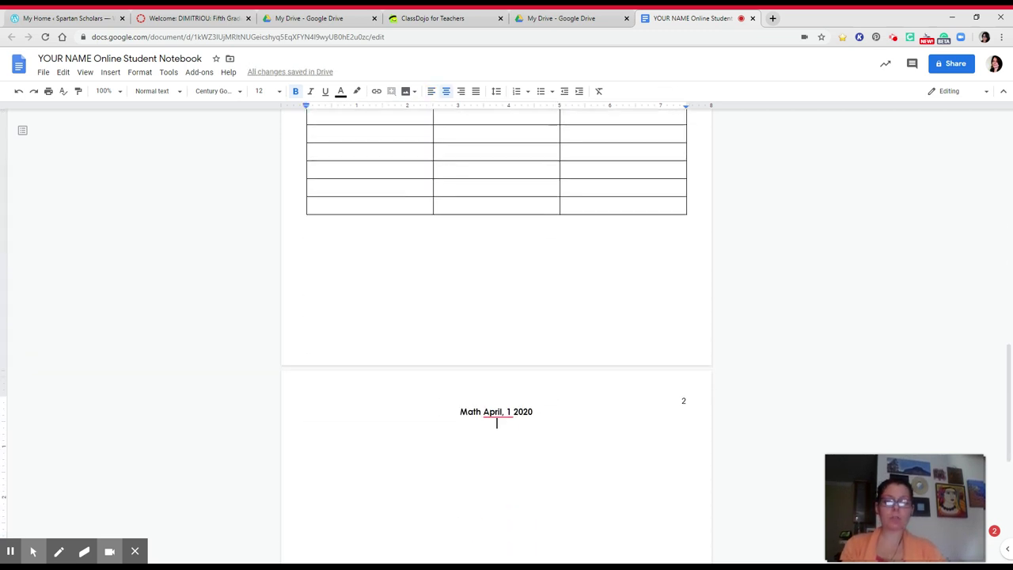
key(Return)
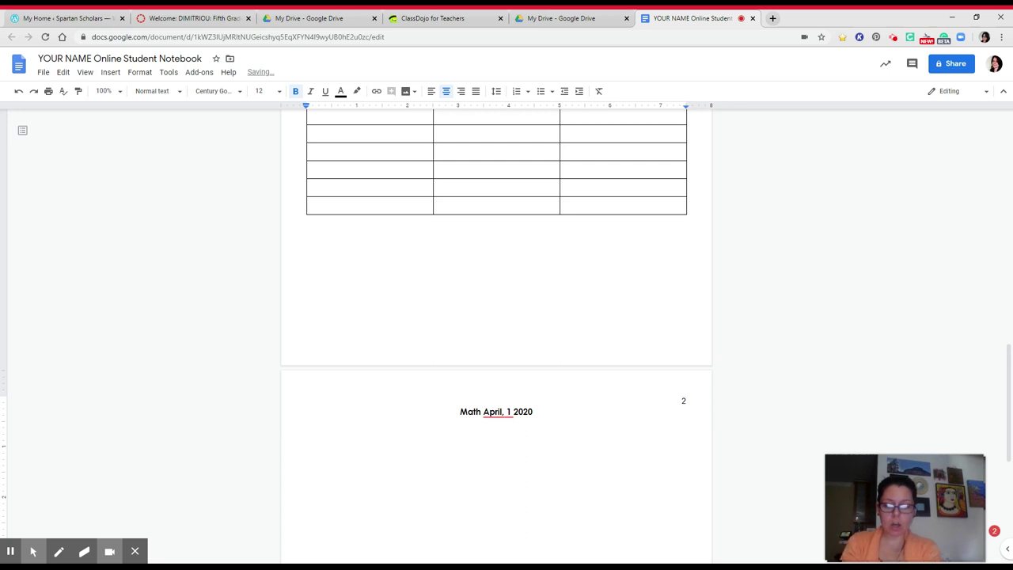
key(ctrl+i)
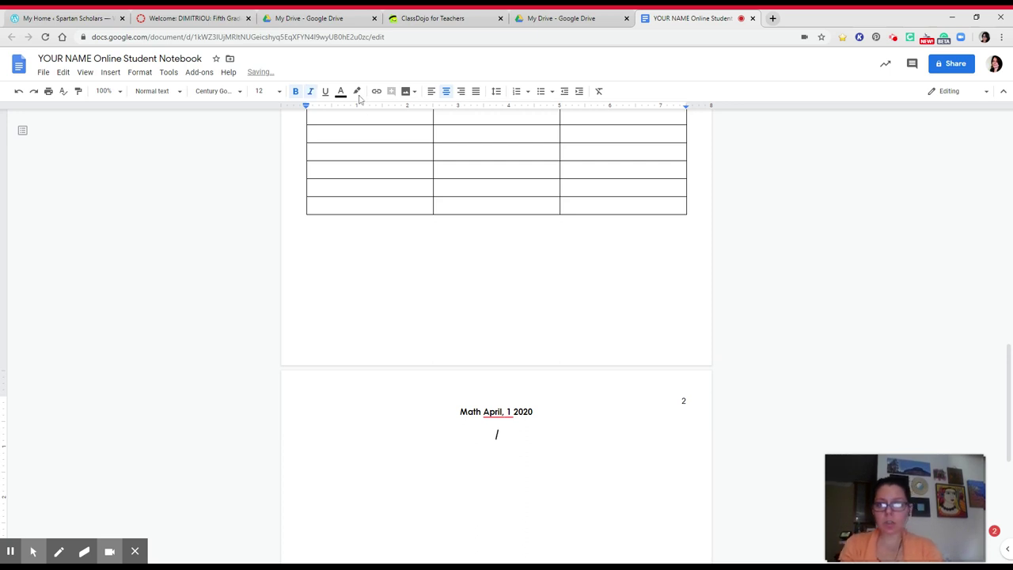
click(357, 91)
click(396, 141)
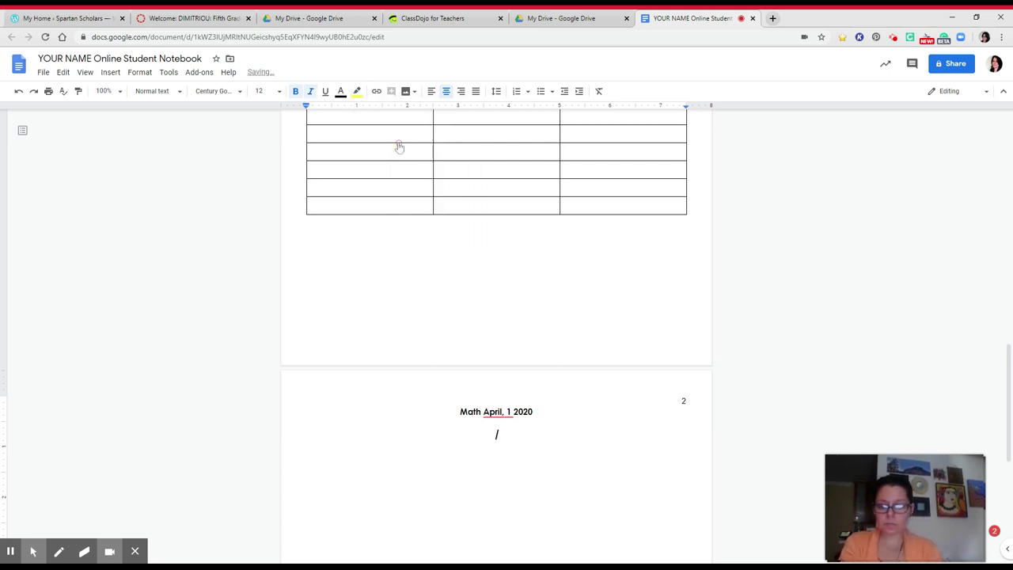
text(Insert an ima)
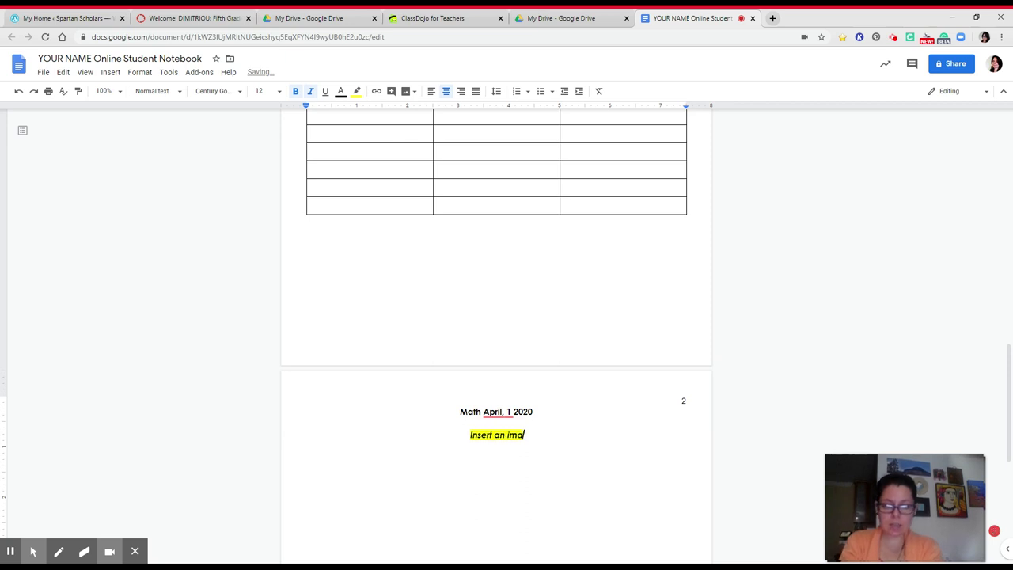
text(ge of)
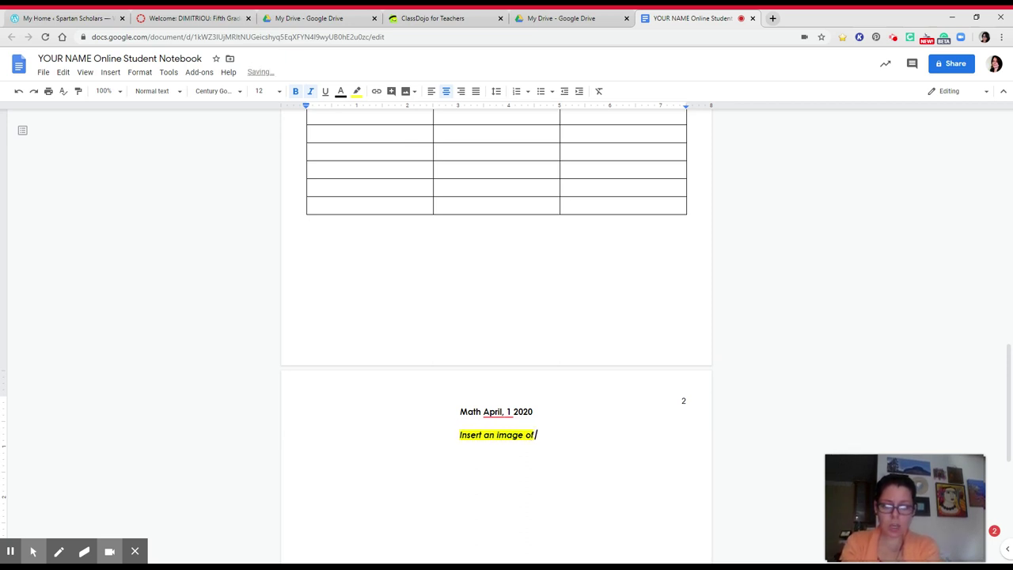
text( your Math work:)
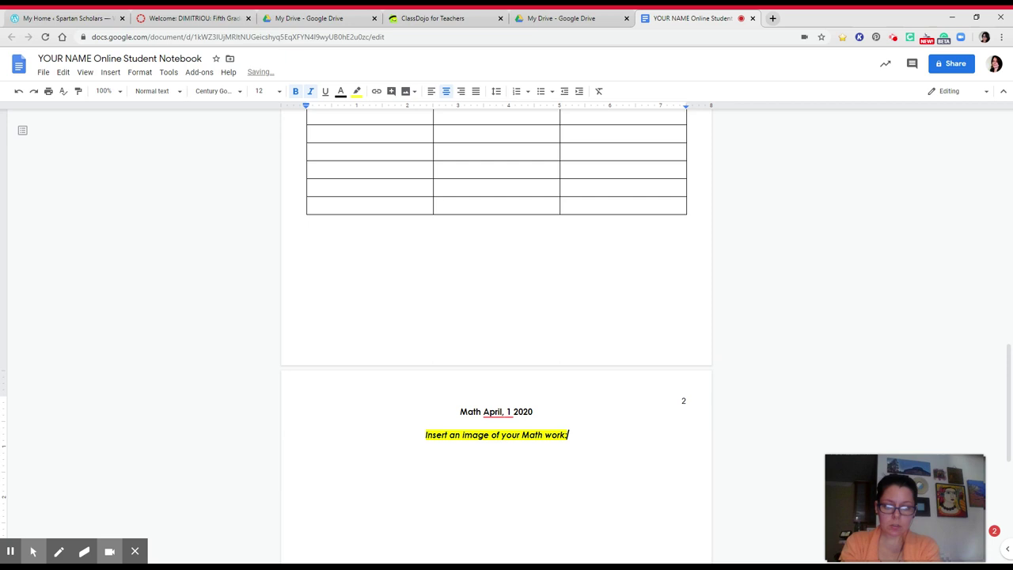
Step: Add bullets 'Clicking "Insert"', 'Click "Image"' and 'Click "By Camera"' under the instruction
key(Return)
click(543, 92)
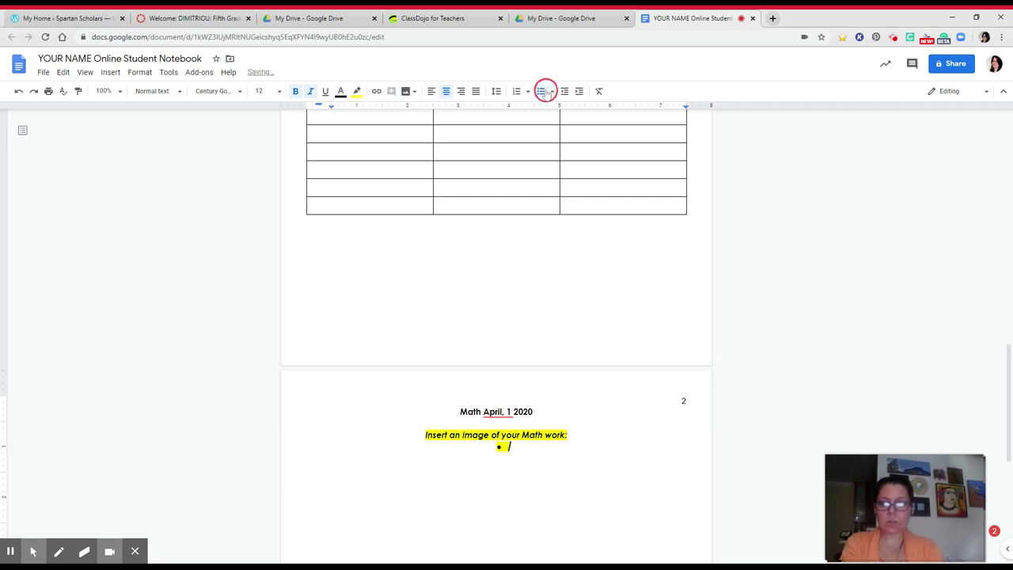
text(Clicking "Inser)
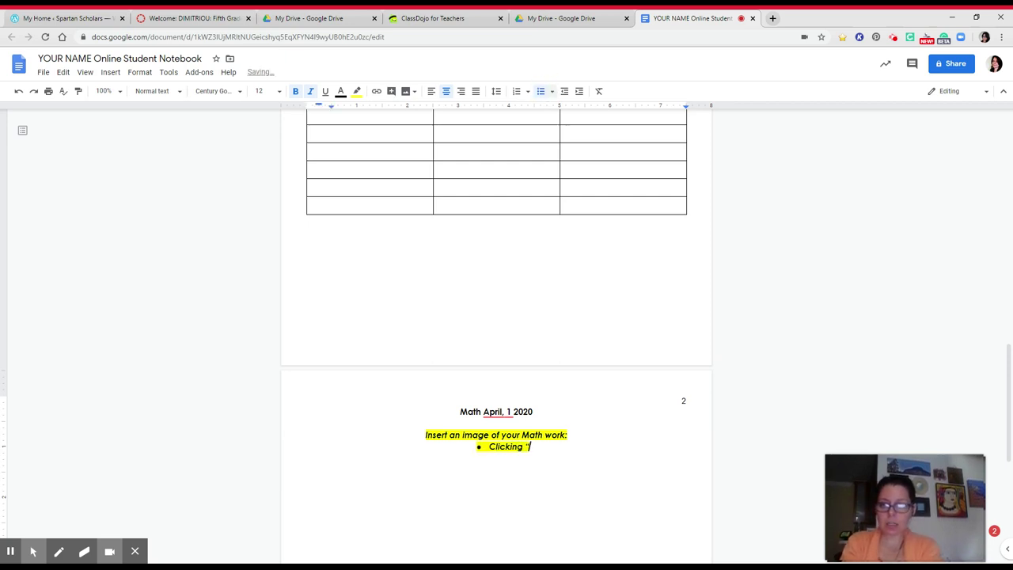
text(t")
key(Return)
text(Click)
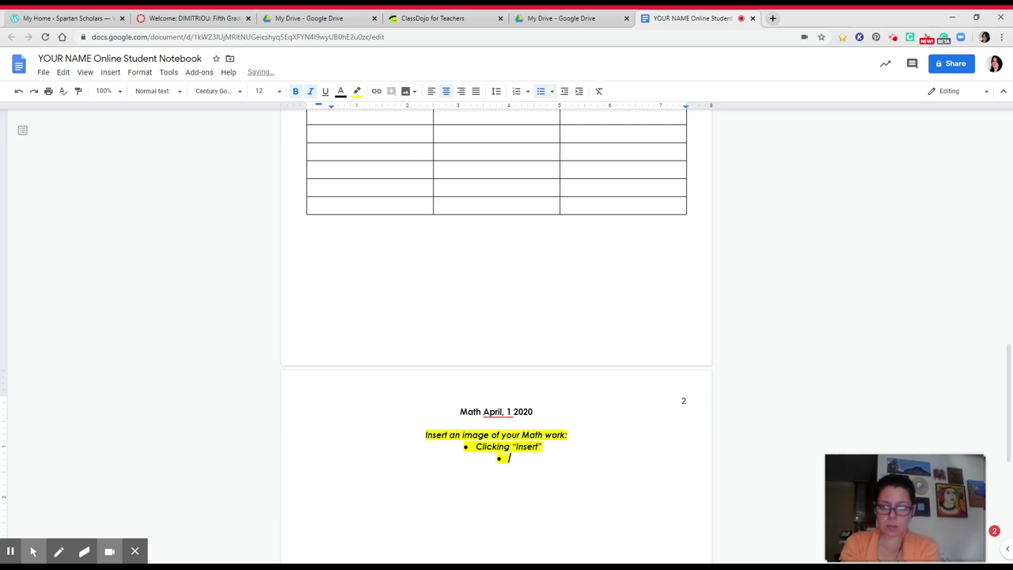
text( "Image")
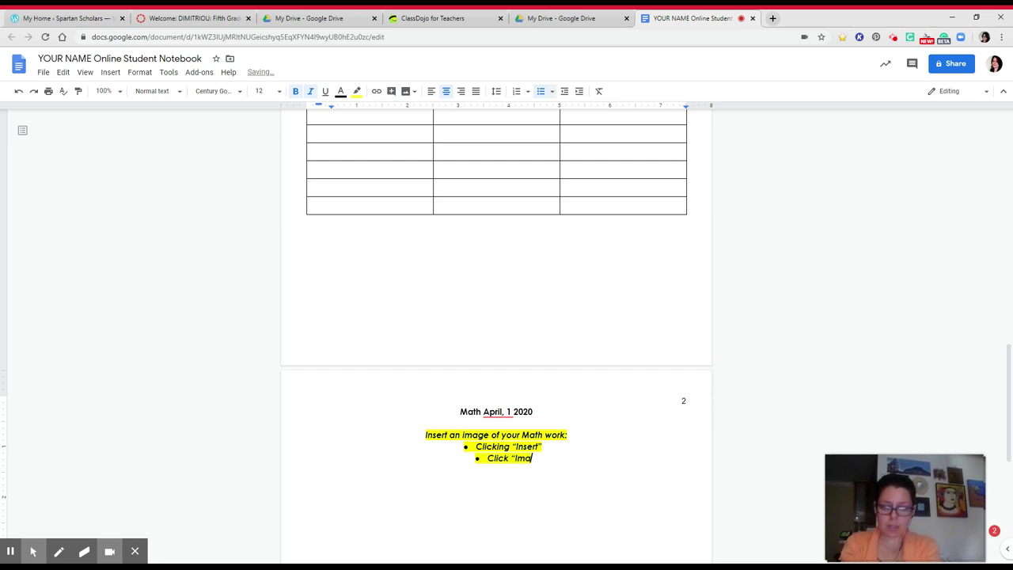
key(Return)
text(Click "By C)
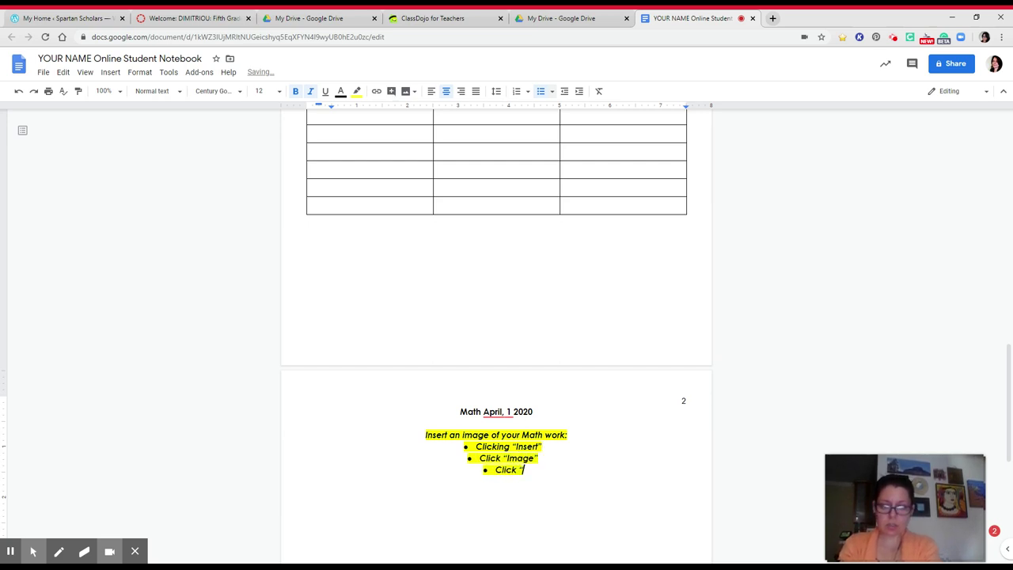
text(amera")
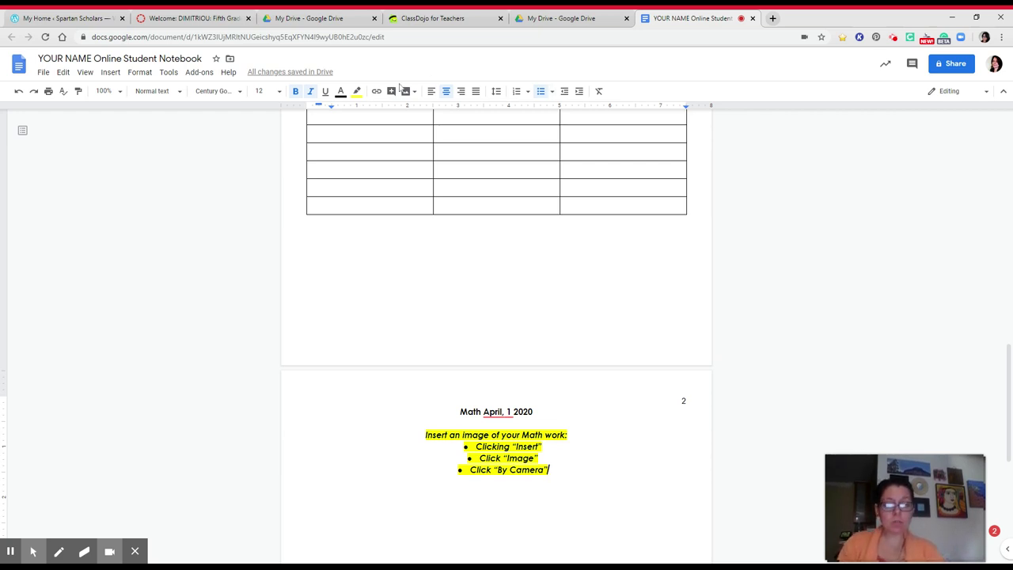
Step: Comment 'This is how you insert an image by taking a picture' on the instruction and its bullets
scroll(497, 317, down, 2)
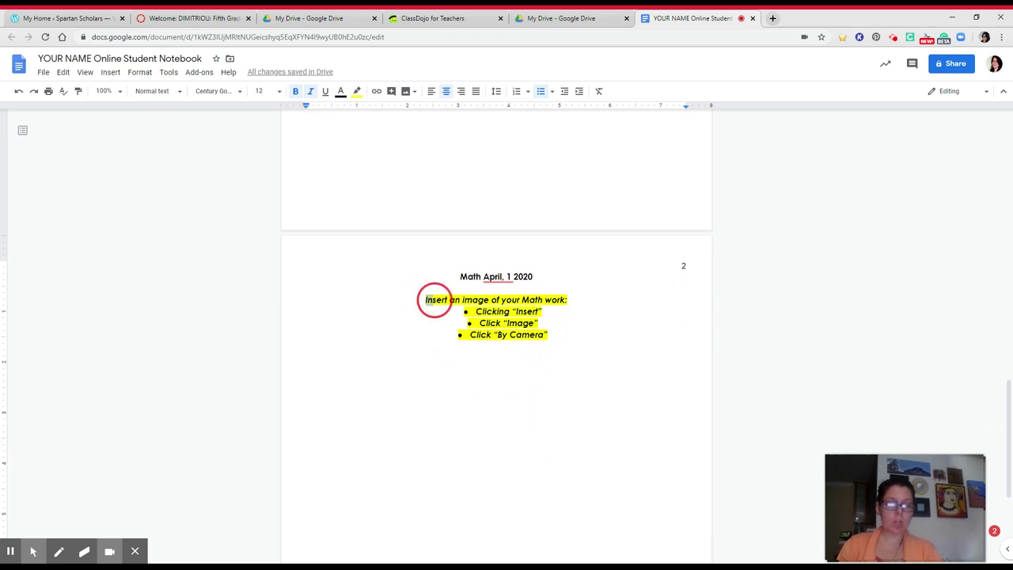
drag(432, 299, 567, 341)
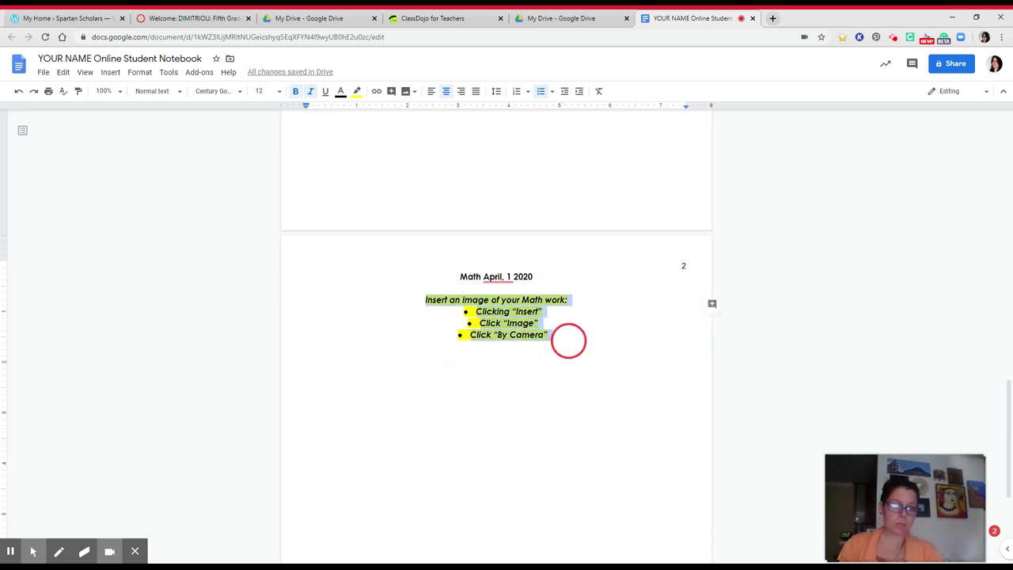
click(712, 305)
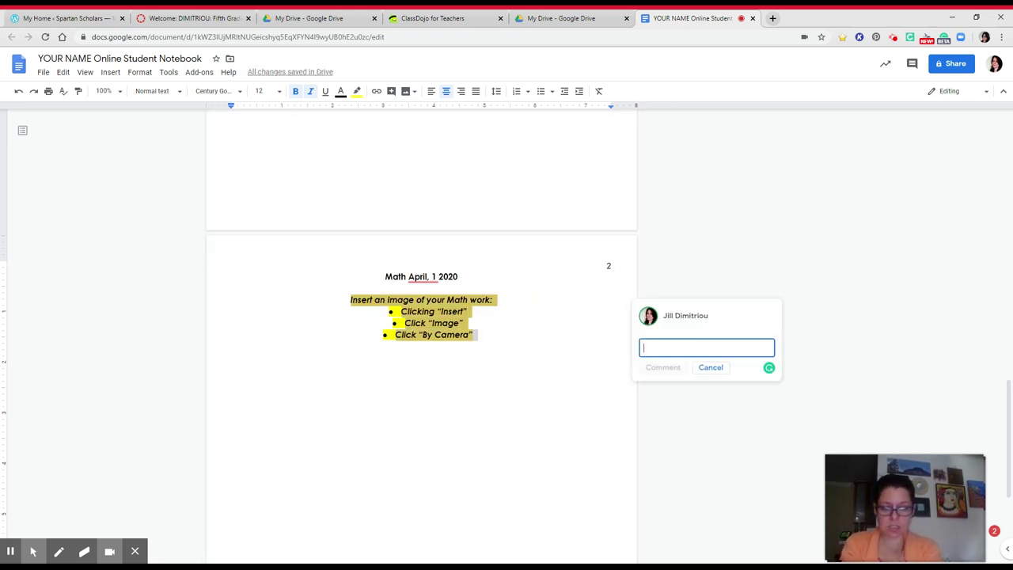
text(This is how you insert an)
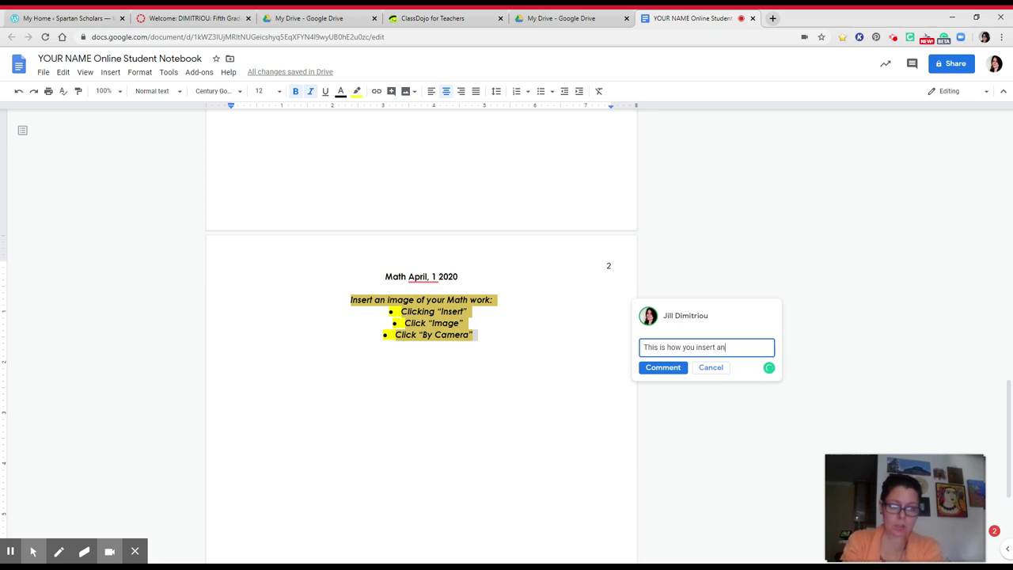
text( image b)
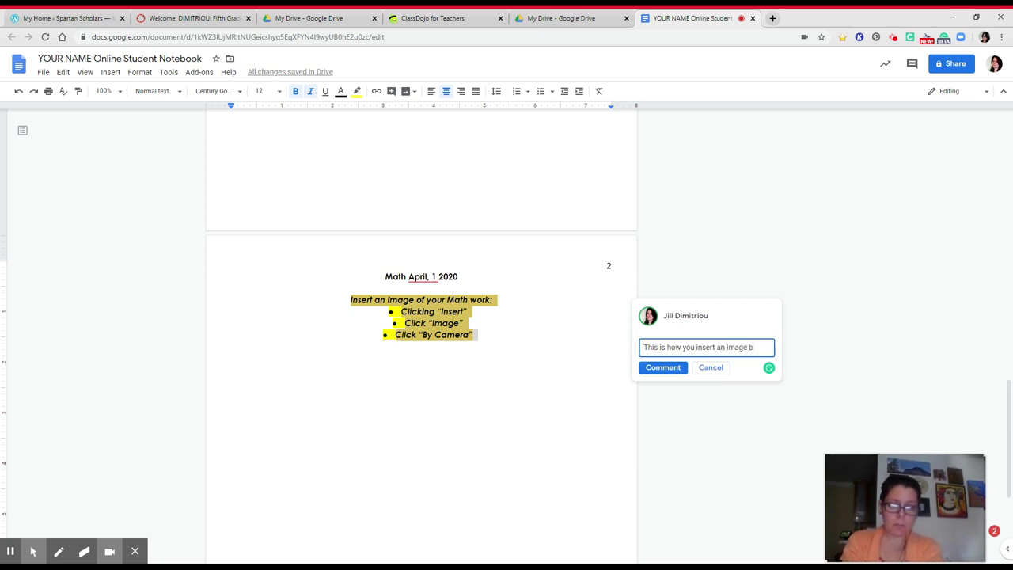
text(y taking a picture)
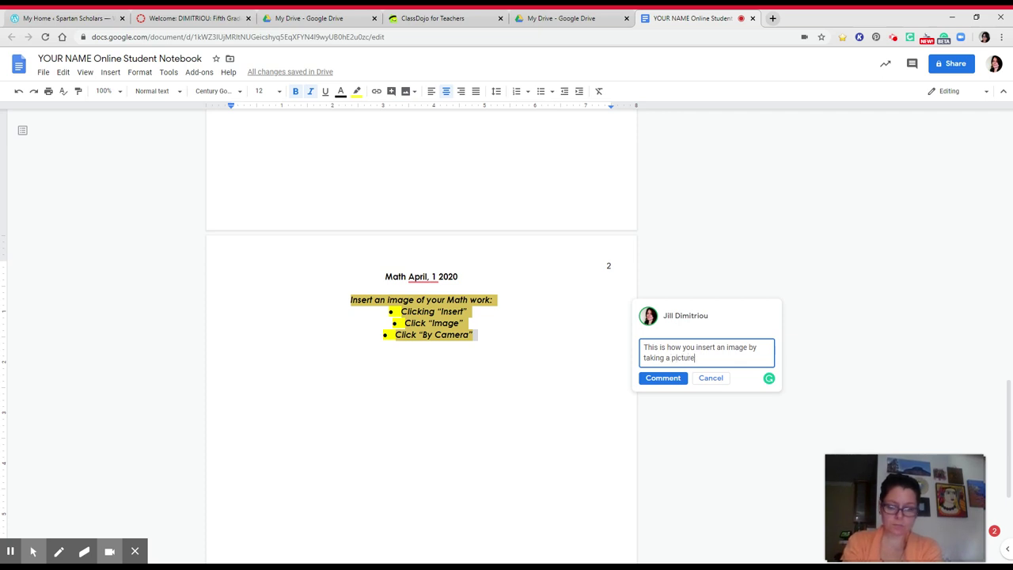
click(663, 380)
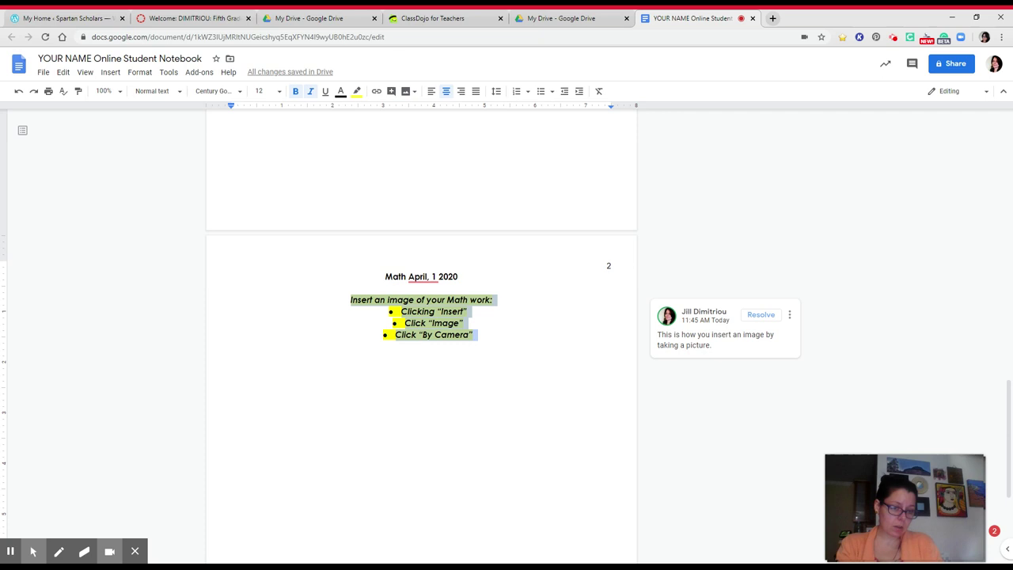
click(479, 335)
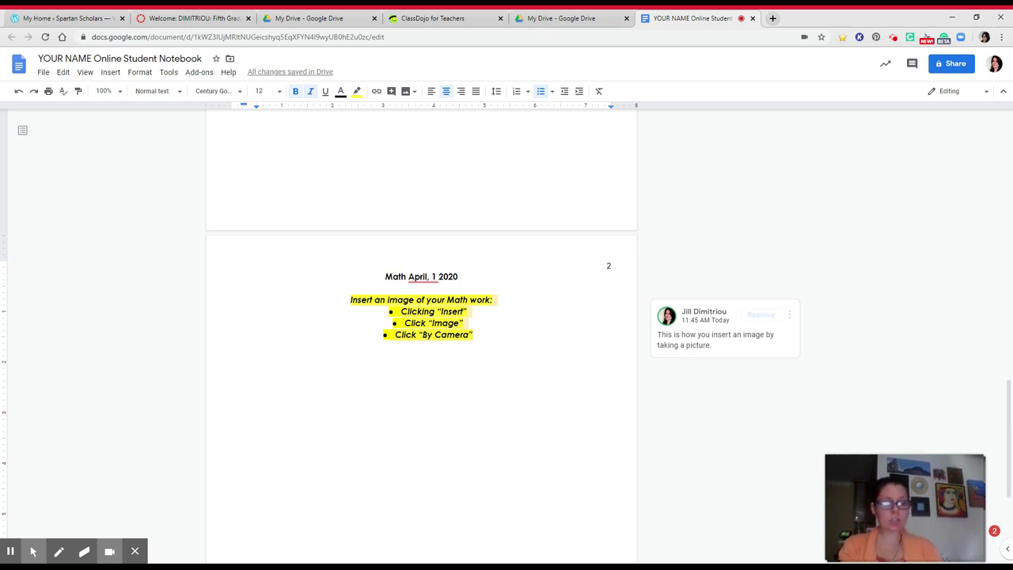
Step: End the bullet list and type an unhighlighted, left-aligned 'HEADERS: Subject and date' with 'Subject and date' underlined
key(Return)
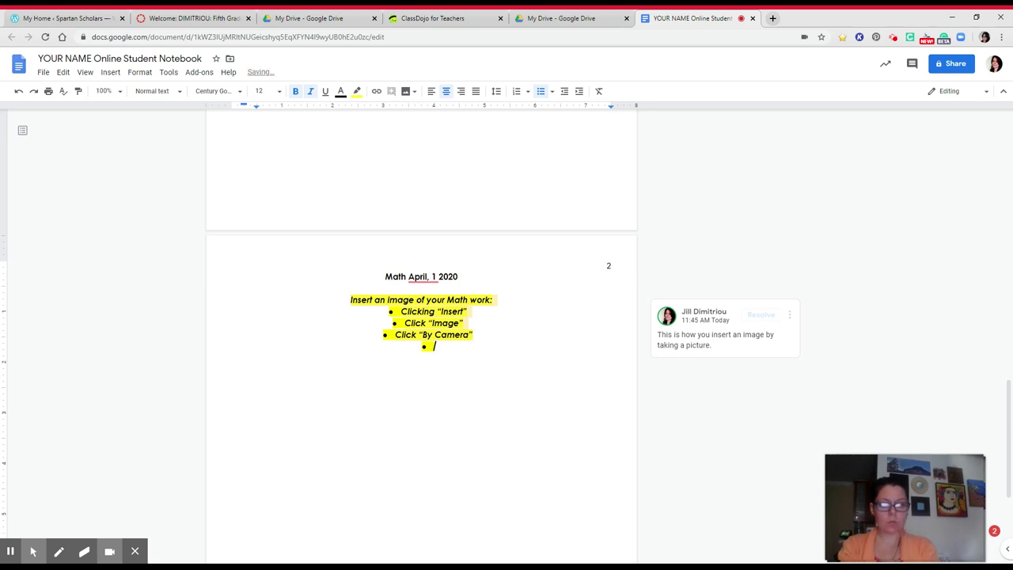
key(Return)
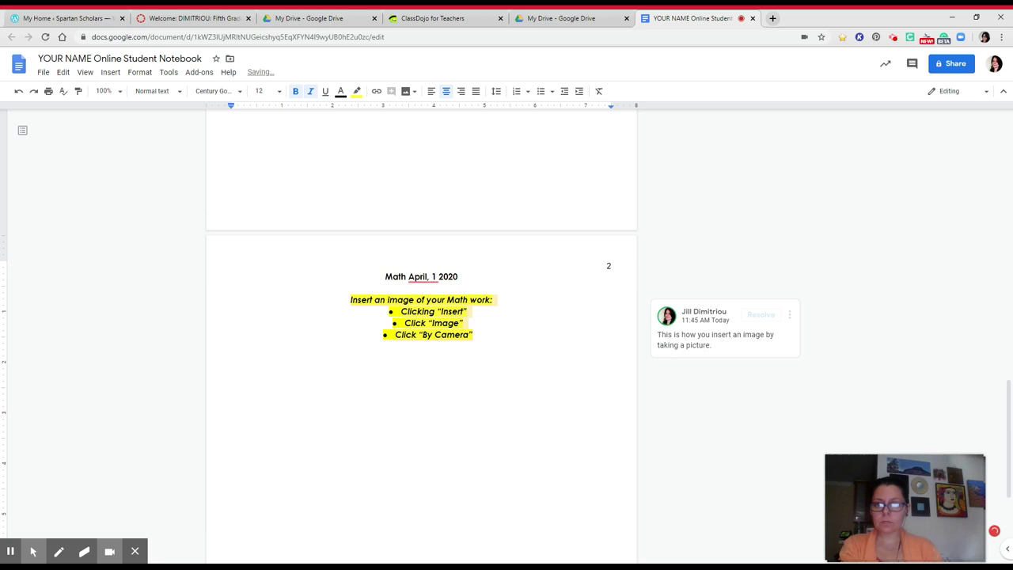
click(357, 91)
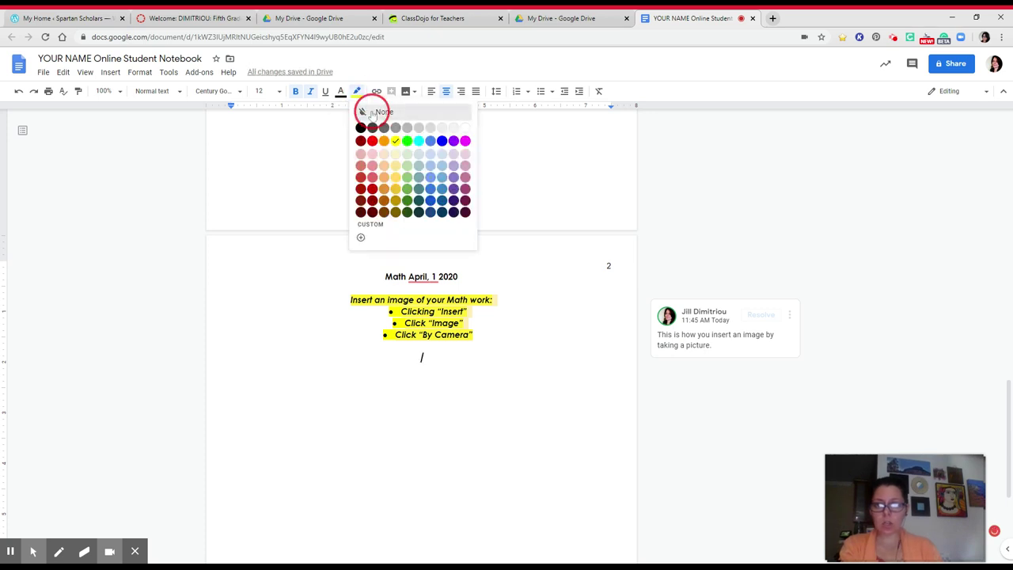
click(372, 113)
text(HEADER)
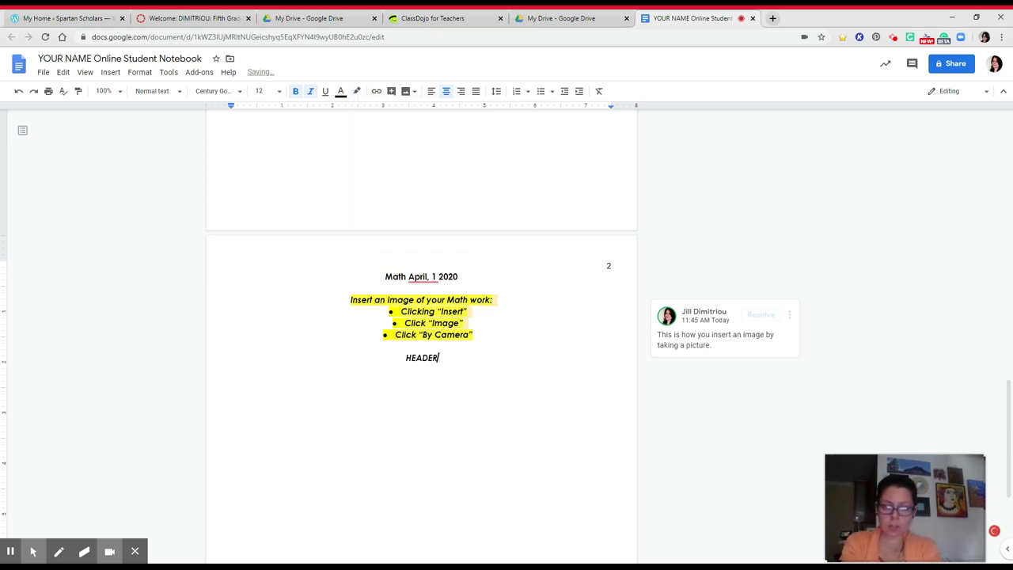
text(S:)
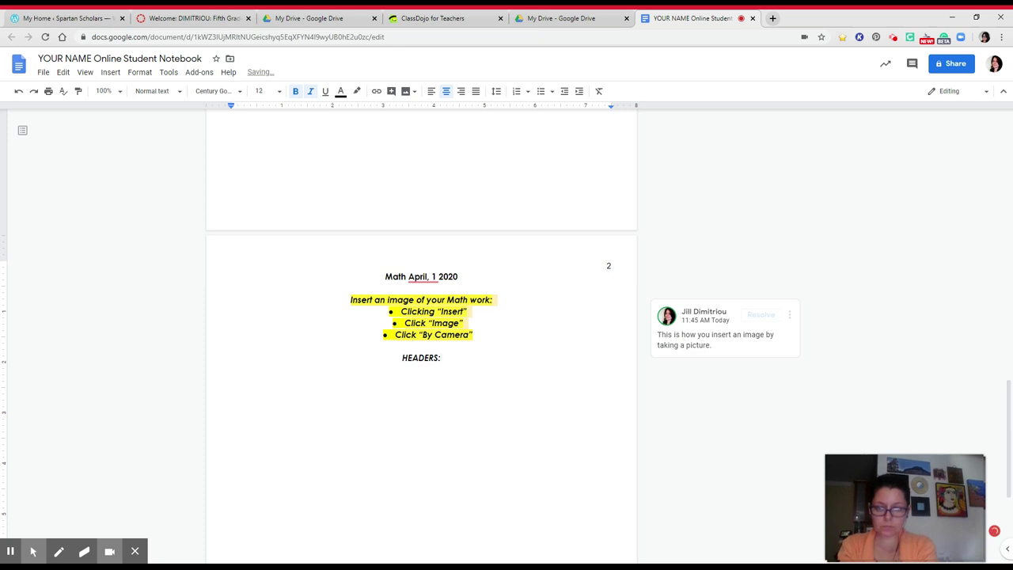
click(431, 91)
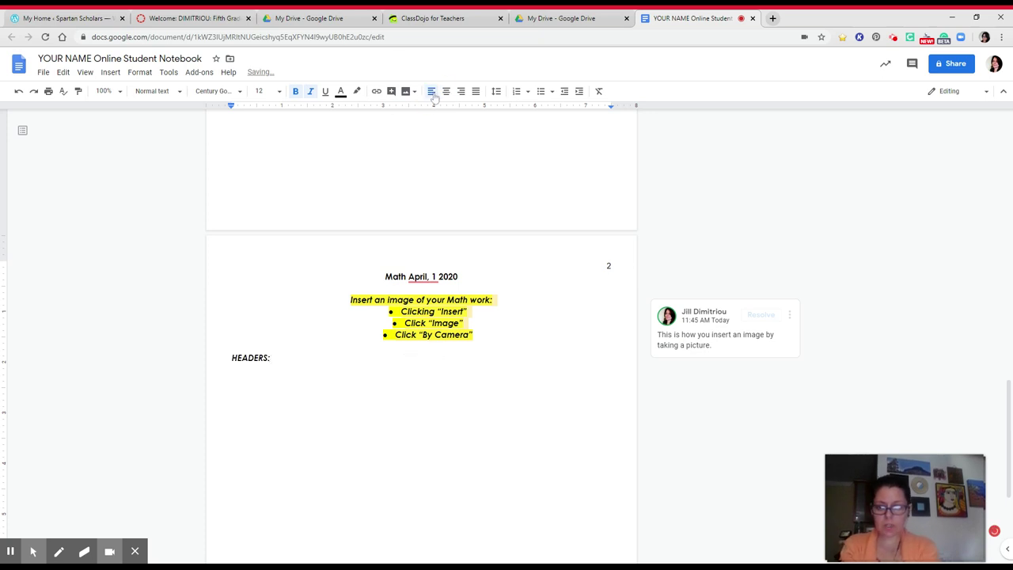
text(Subject)
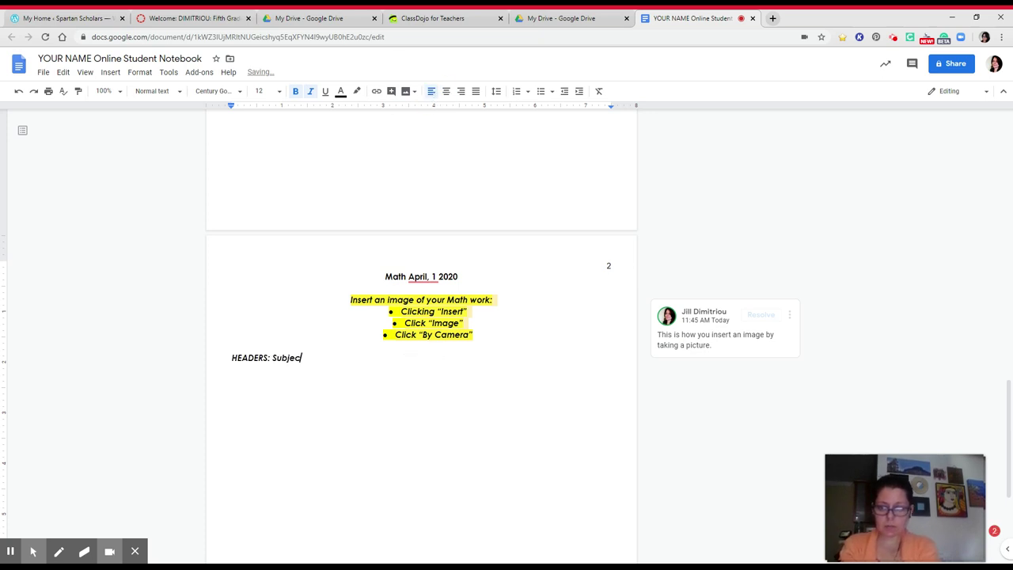
text( and date)
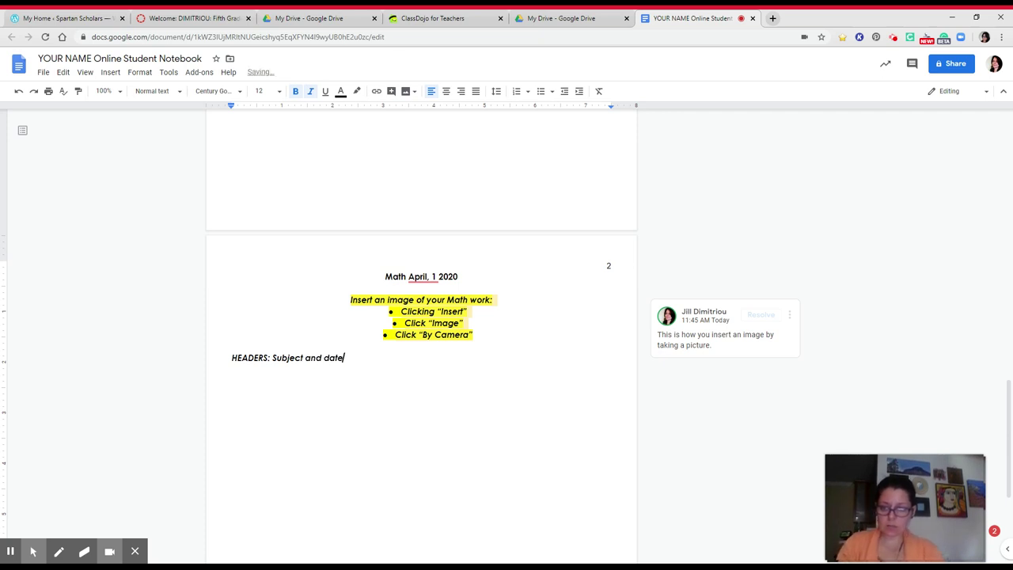
drag(346, 360, 273, 364)
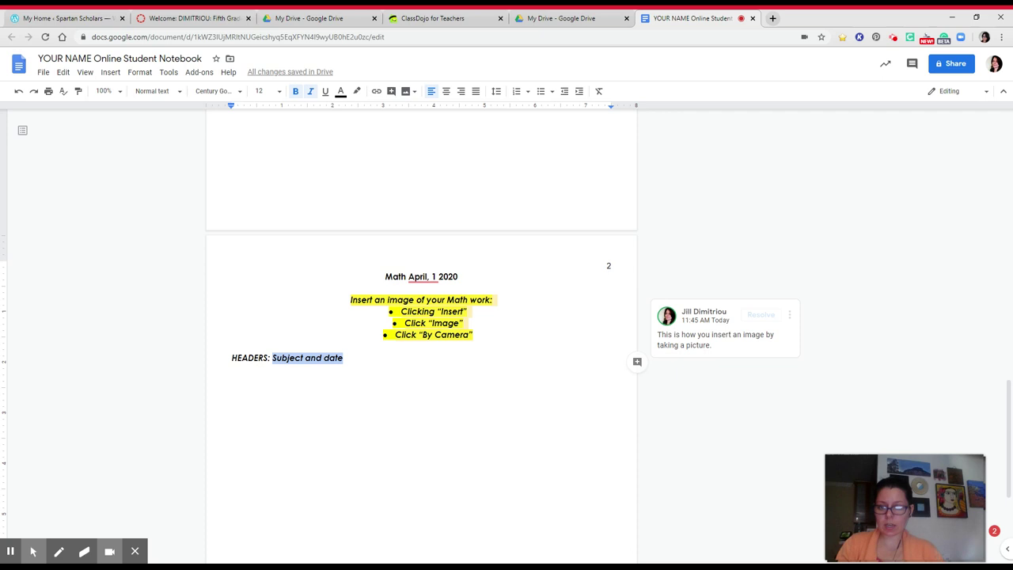
key(ctrl+u)
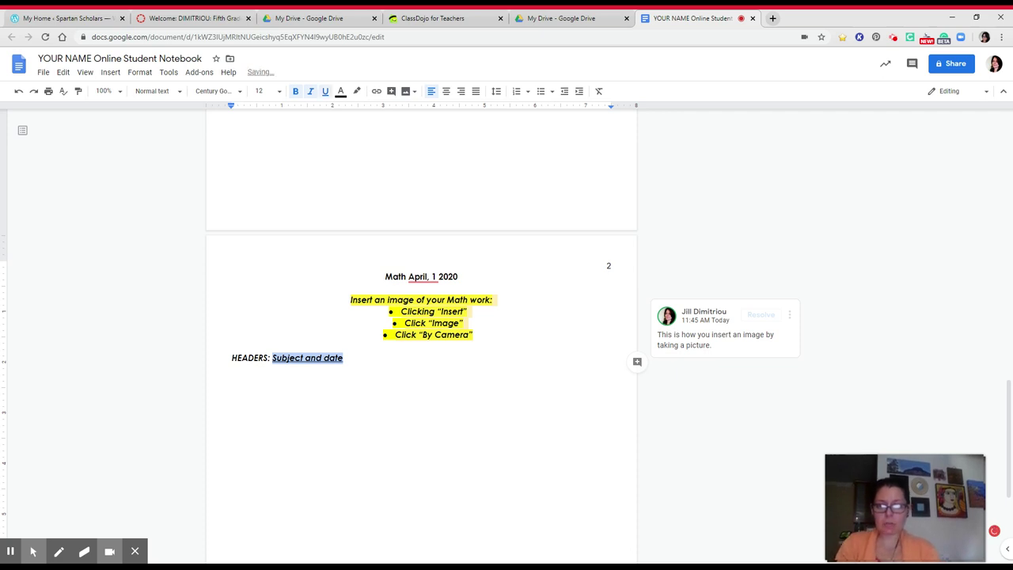
Step: Add a blank line above the HEADERS line and a new empty line below it
double_click(396, 276)
double_click(446, 276)
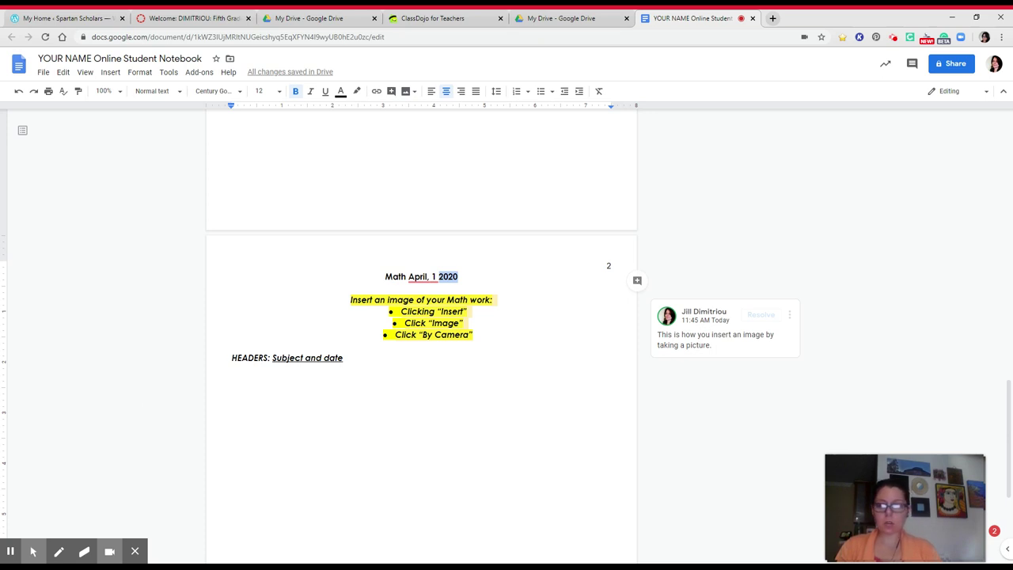
click(230, 358)
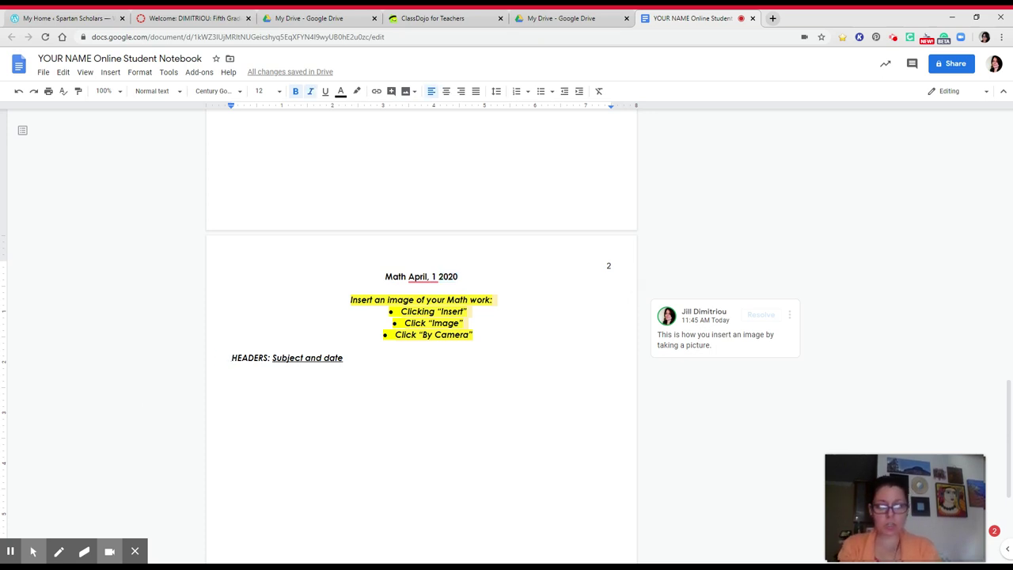
key(Return)
click(344, 370)
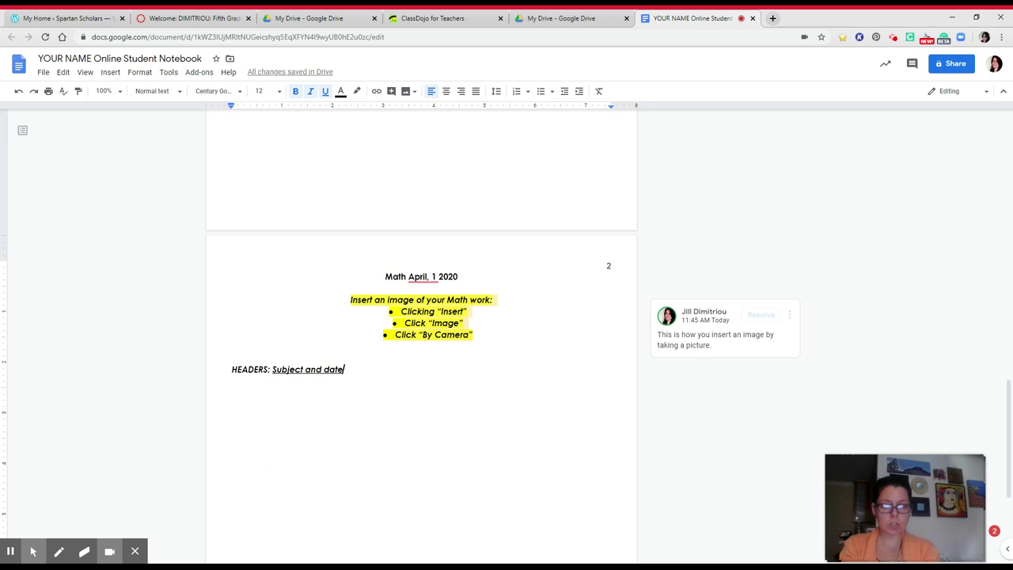
key(Return)
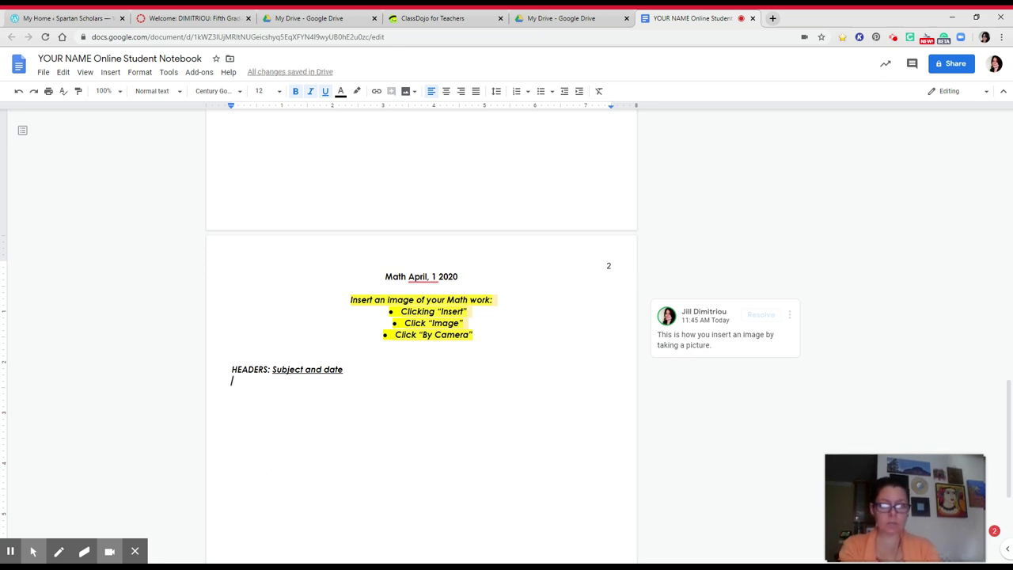
Step: Start a checkbox list with the non-underlined item 'Update your Table of Contents'
click(553, 92)
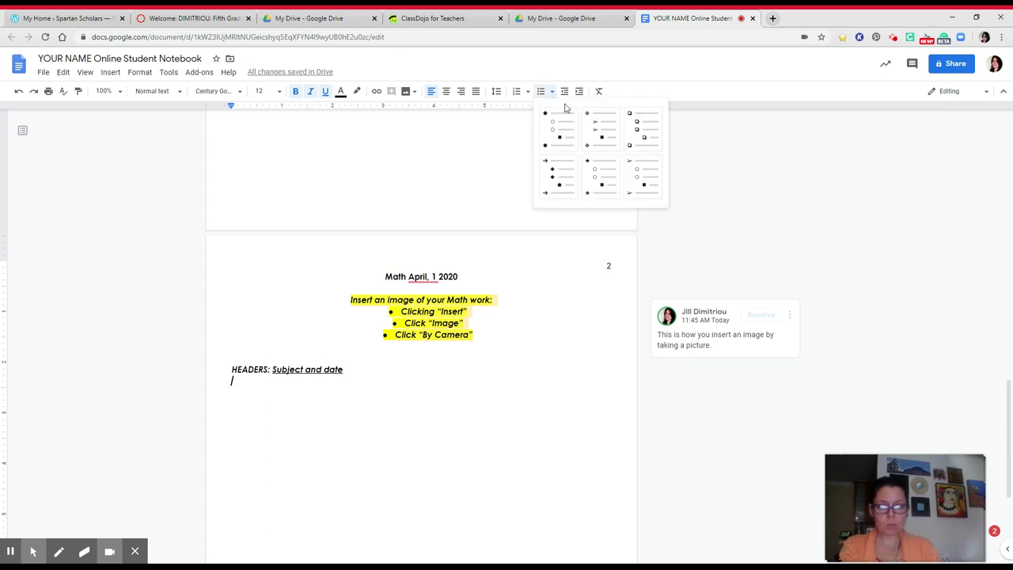
click(642, 136)
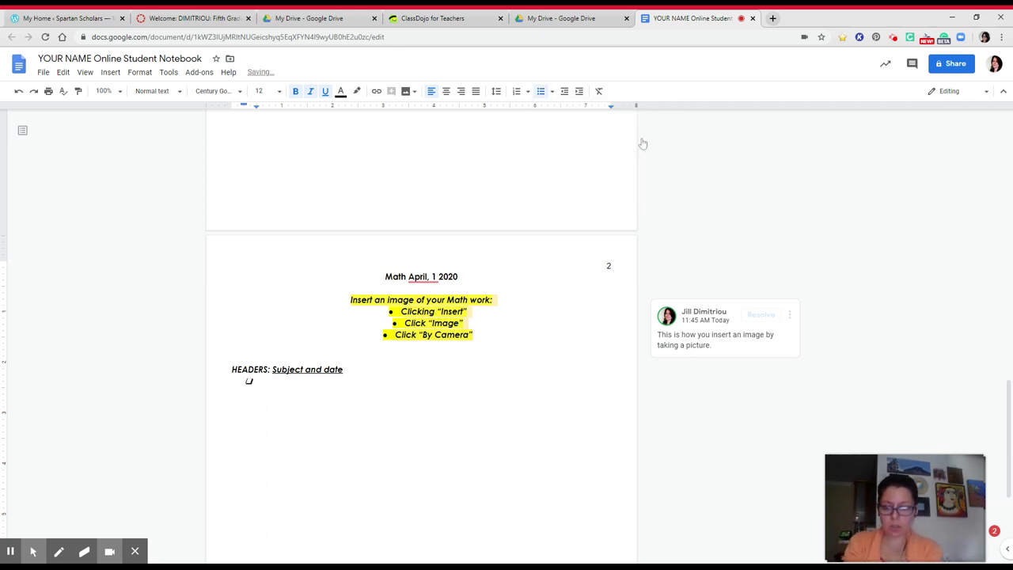
text(Upate)
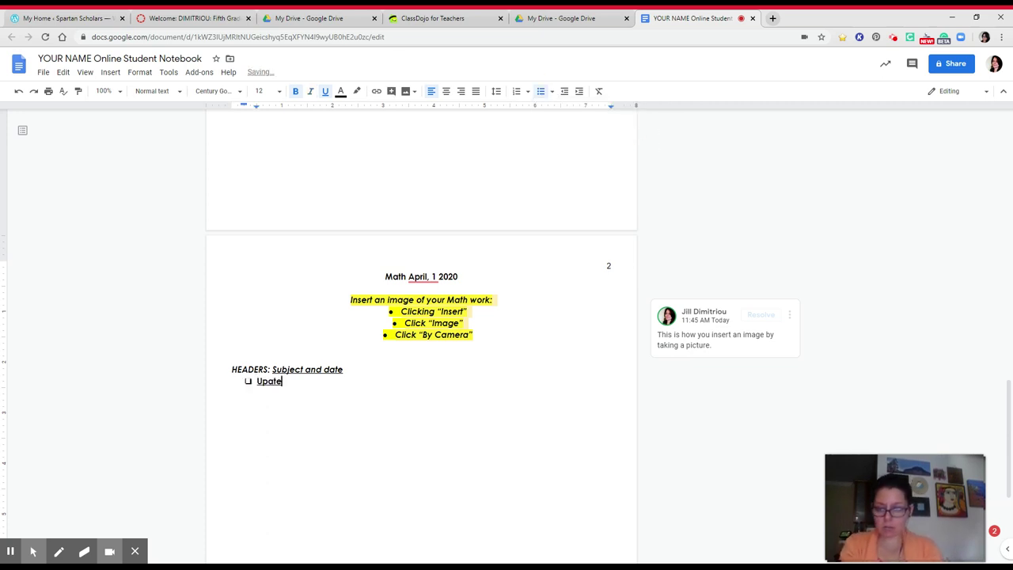
double_click(268, 381)
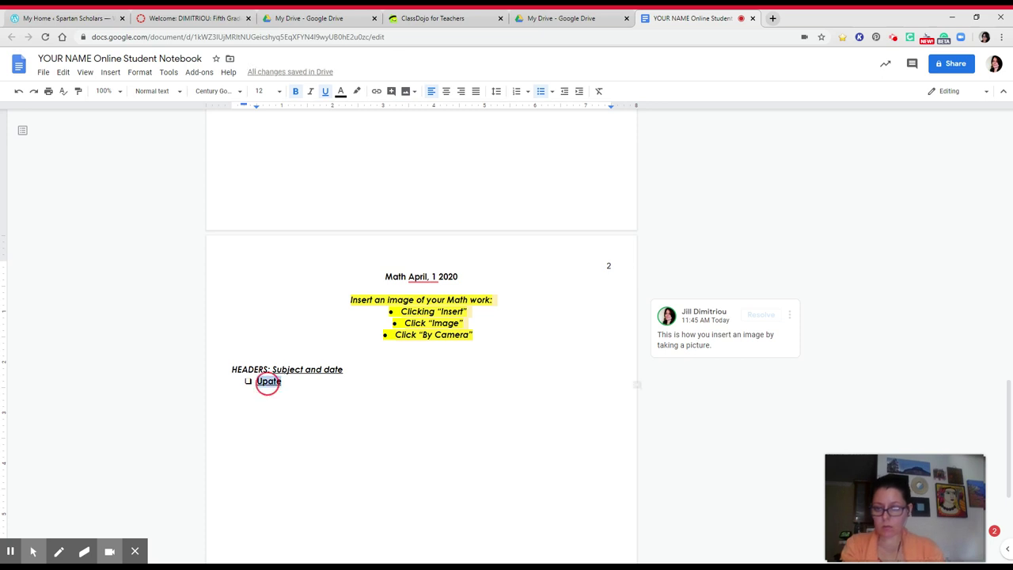
key(ctrl+u)
click(267, 382)
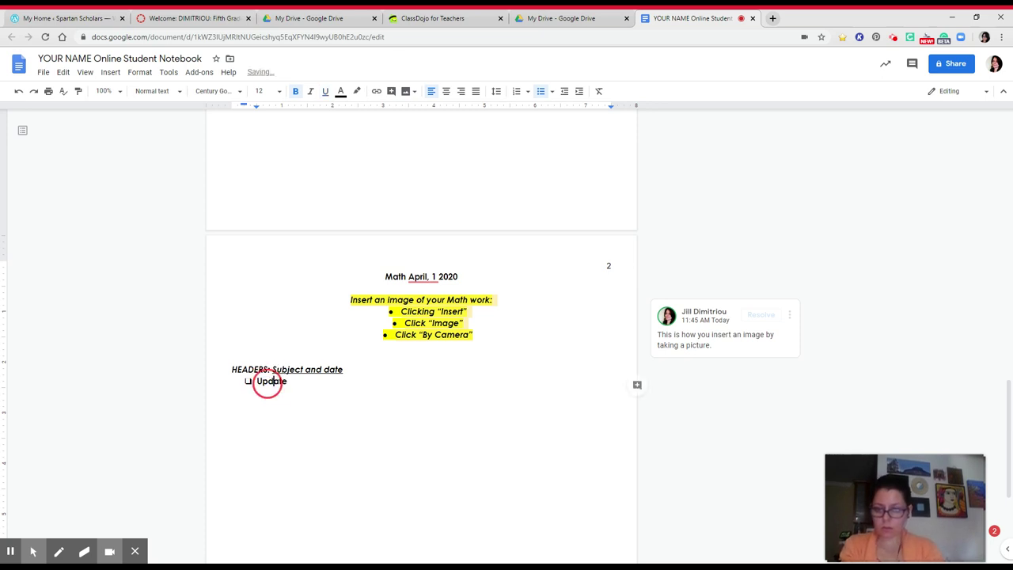
text(d)
key(End)
text(you)
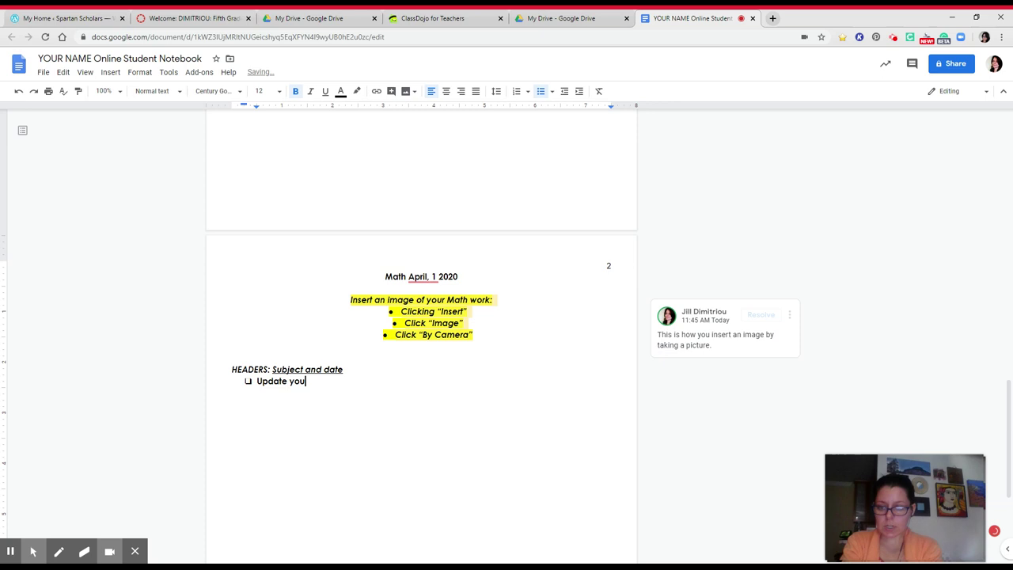
text(r Table of Contents)
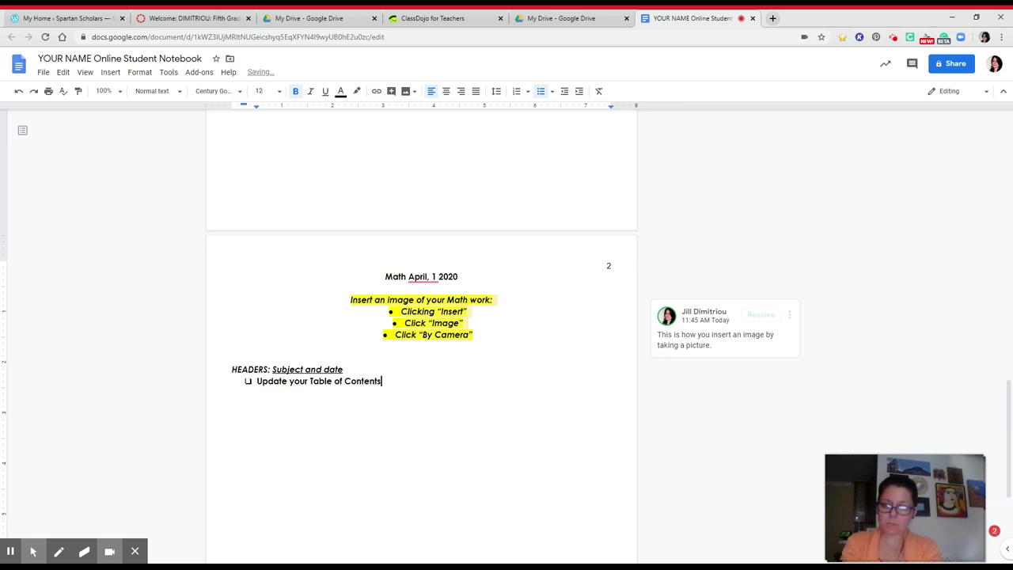
Step: Add the checklist item 'Copy the question you are answering:' and an indented sub-item below it
key(Return)
text(C)
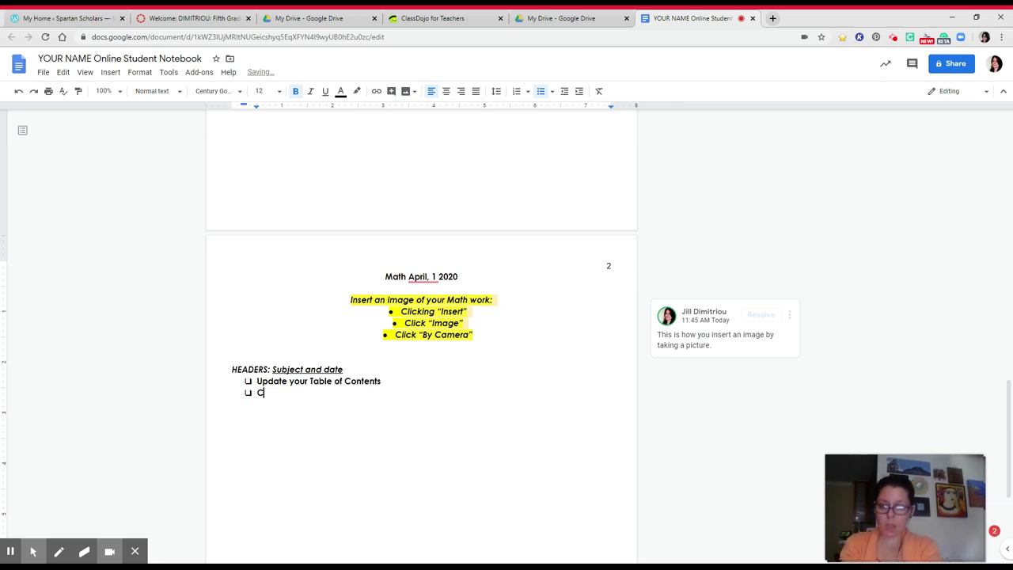
text(opy the quest)
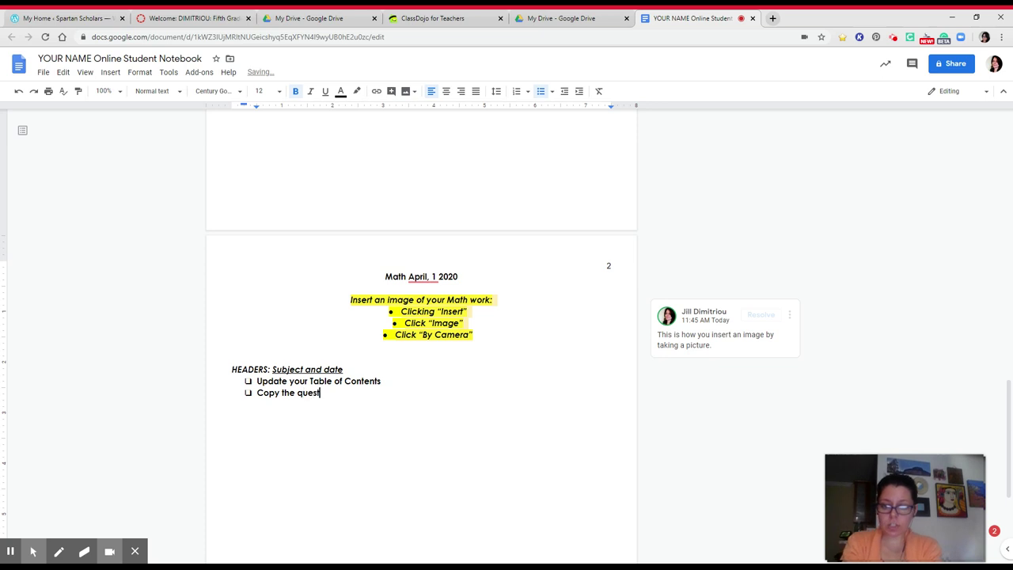
text(ion your are answering)
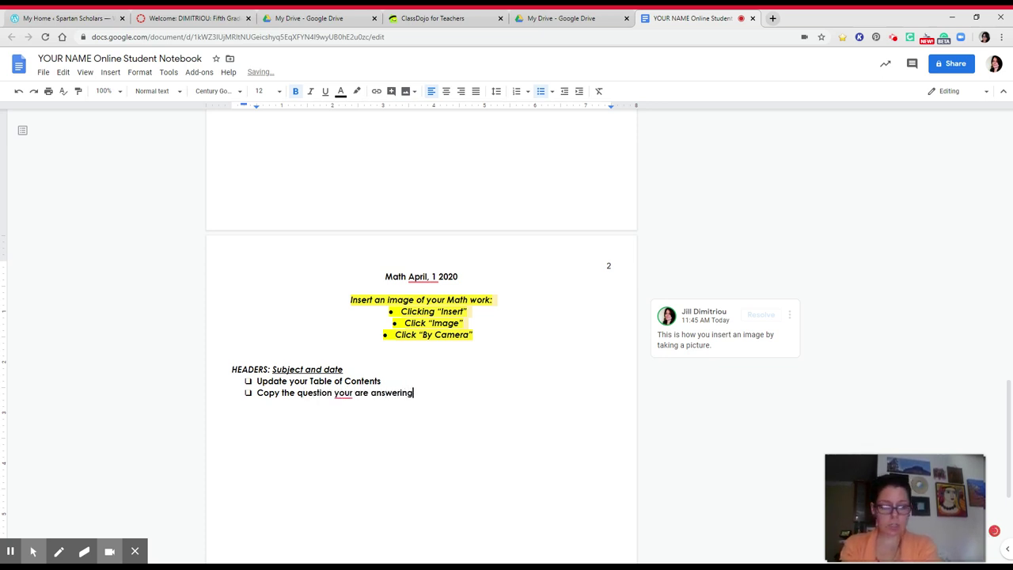
text( = )
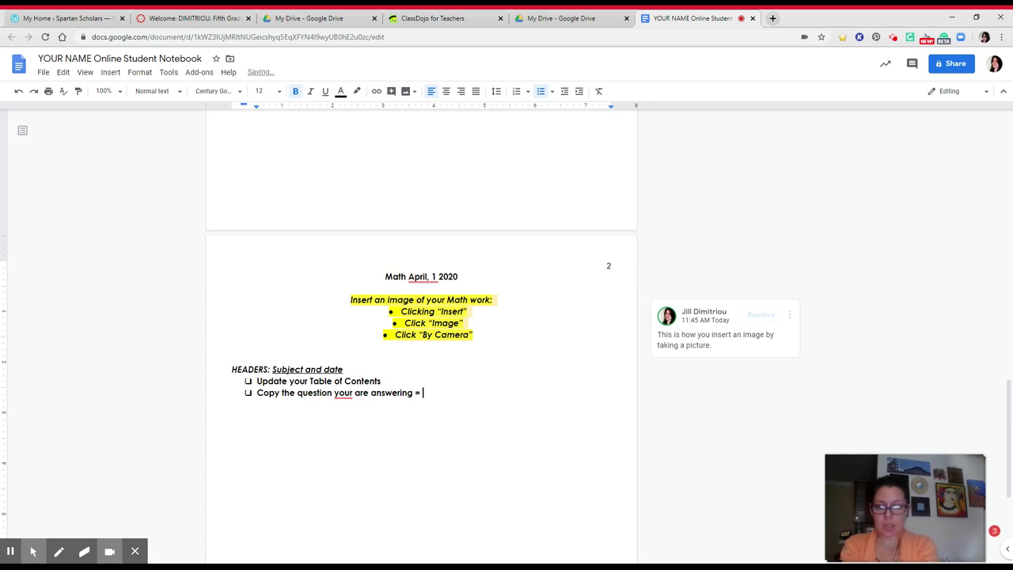
text(")
key(BackSpace)
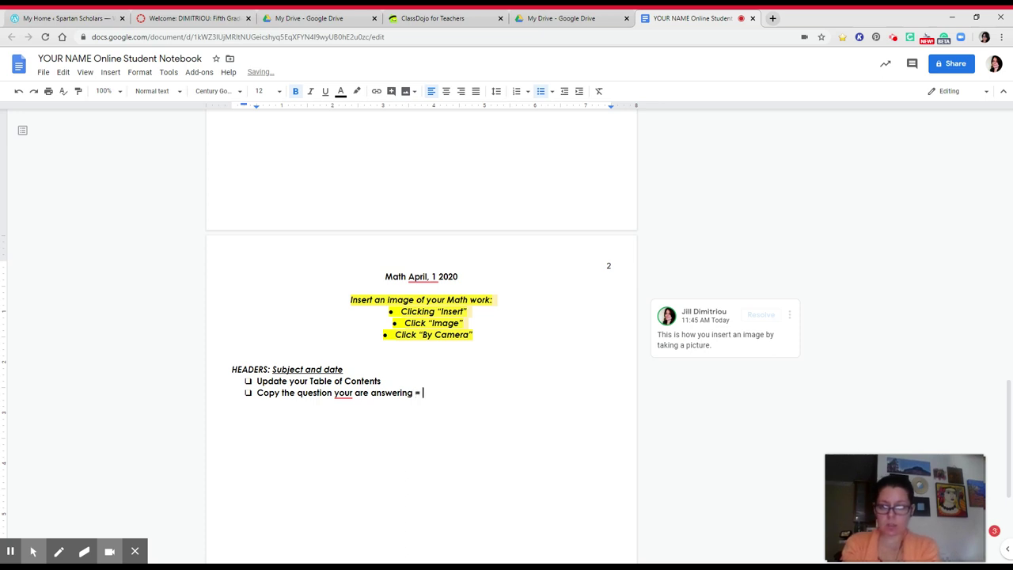
text(click)
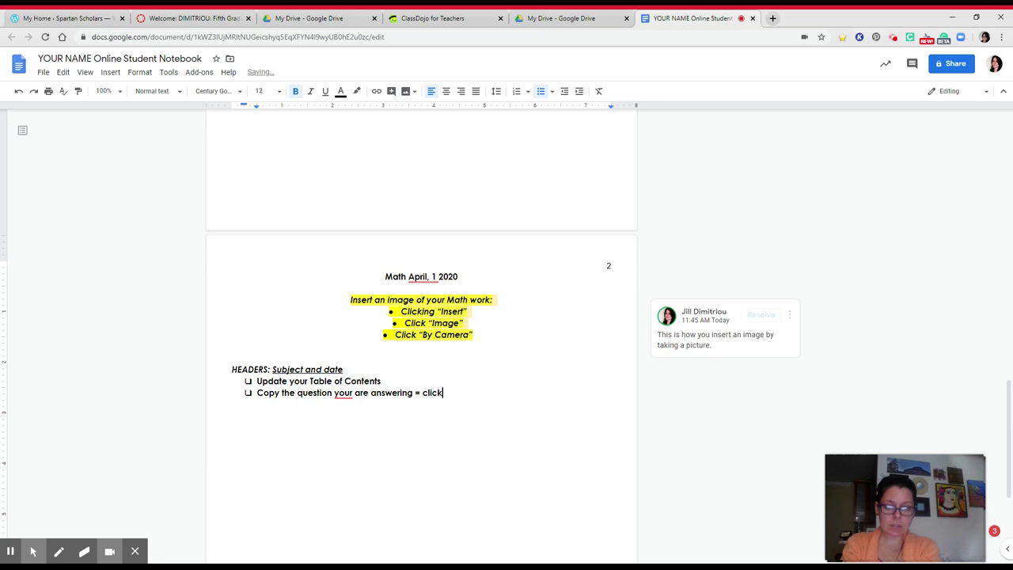
key(BackSpace)
key(BackSpace)
key(BackSpace)
key(BackSpace)
key(BackSpace)
key(BackSpace)
key(BackSpace)
key(BackSpace)
text(:)
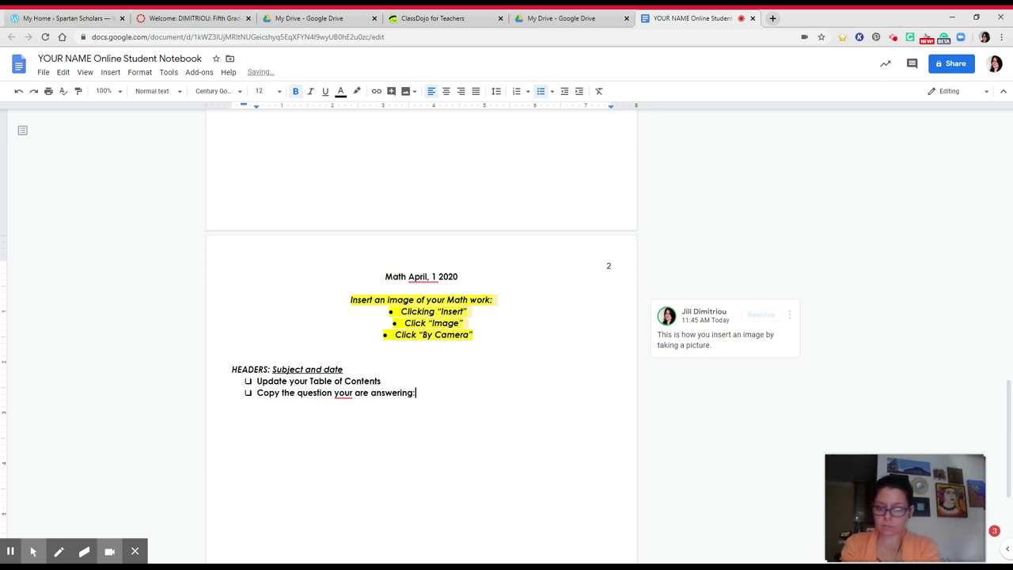
key(Return)
key(Tab)
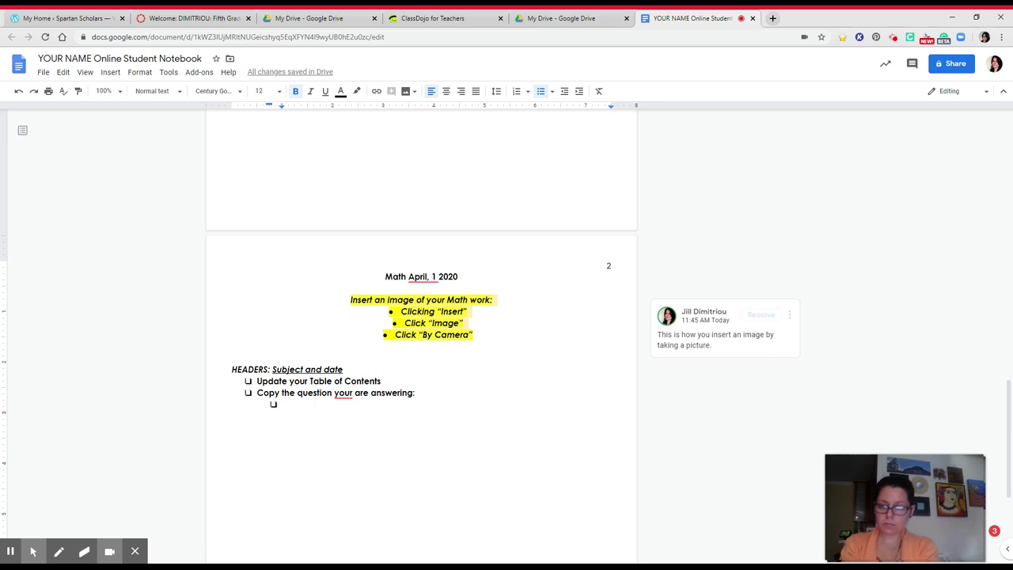
click(353, 393)
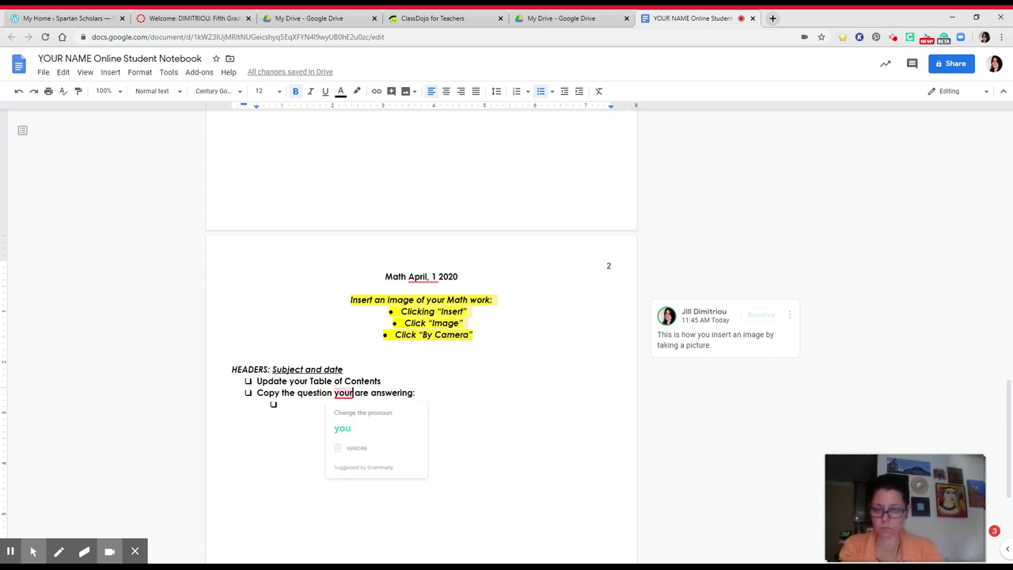
key(BackSpace)
Step: Fill the copy sub-steps: 'Highlight the text', 'Right click', 'Click "Copy"'
click(279, 405)
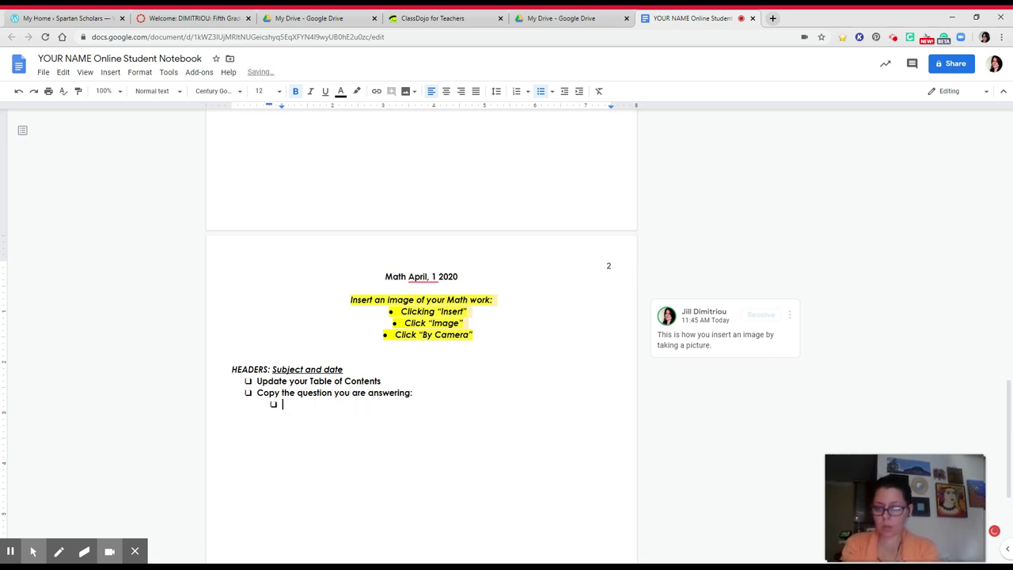
text(Highlight th)
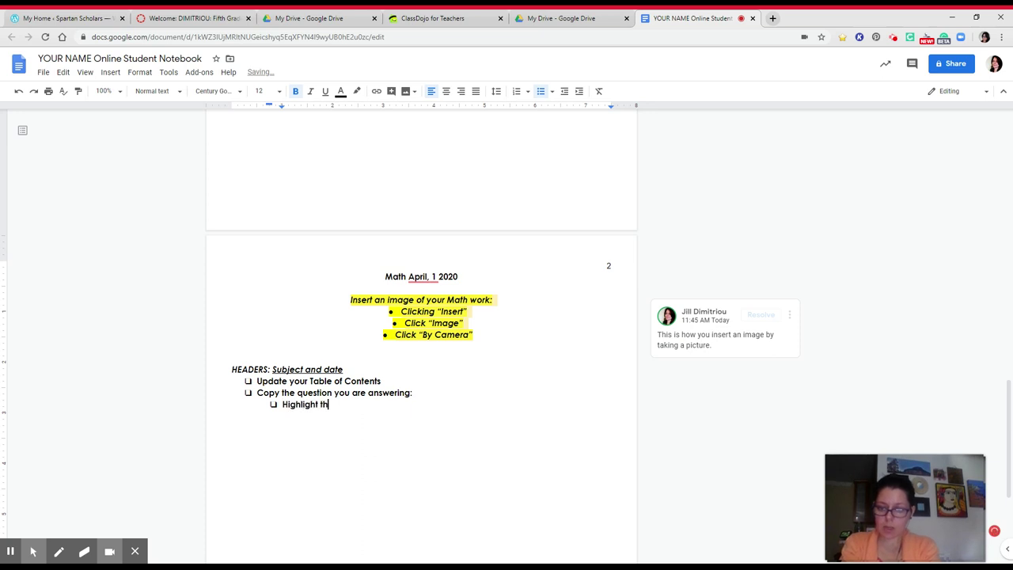
text(e text)
key(Return)
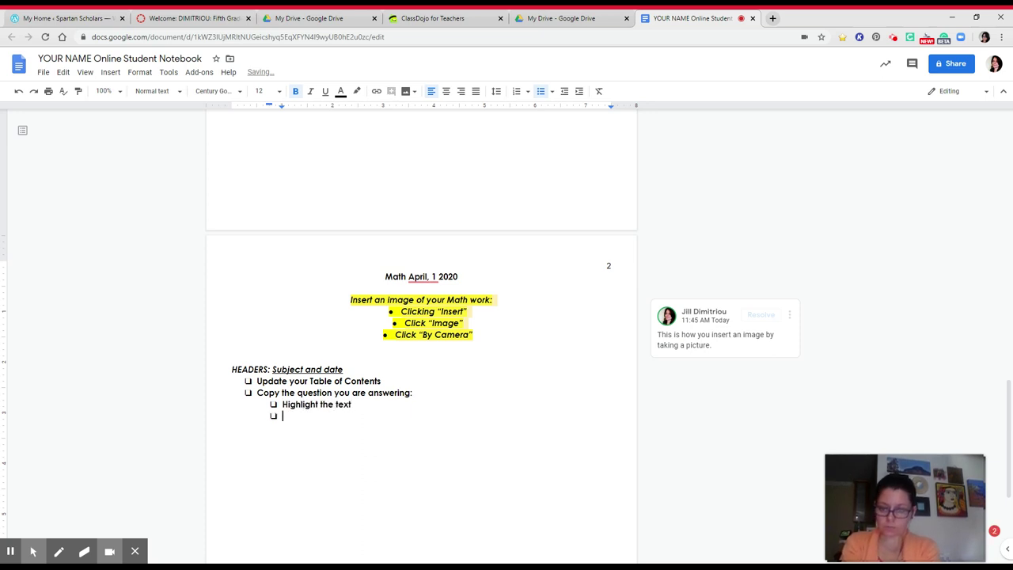
text(RIght)
key(BackSpace)
key(BackSpace)
key(BackSpace)
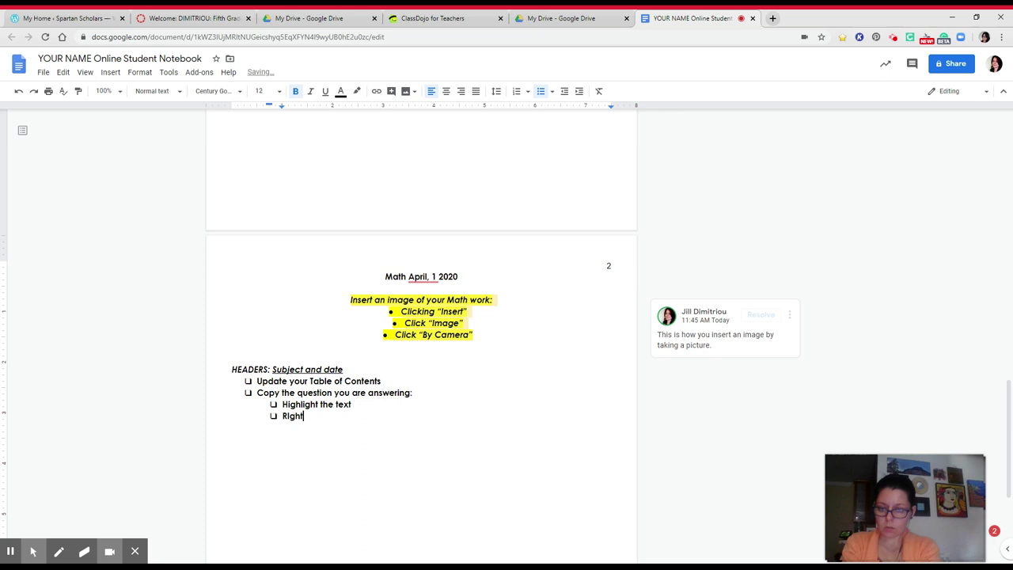
key(BackSpace)
text(ight click)
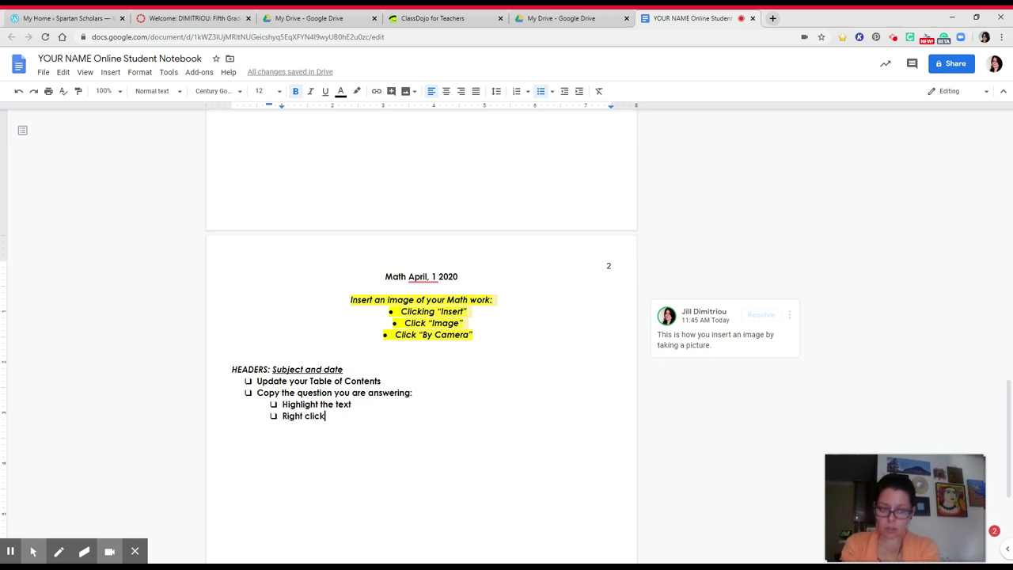
key(Return)
text(Clip copy)
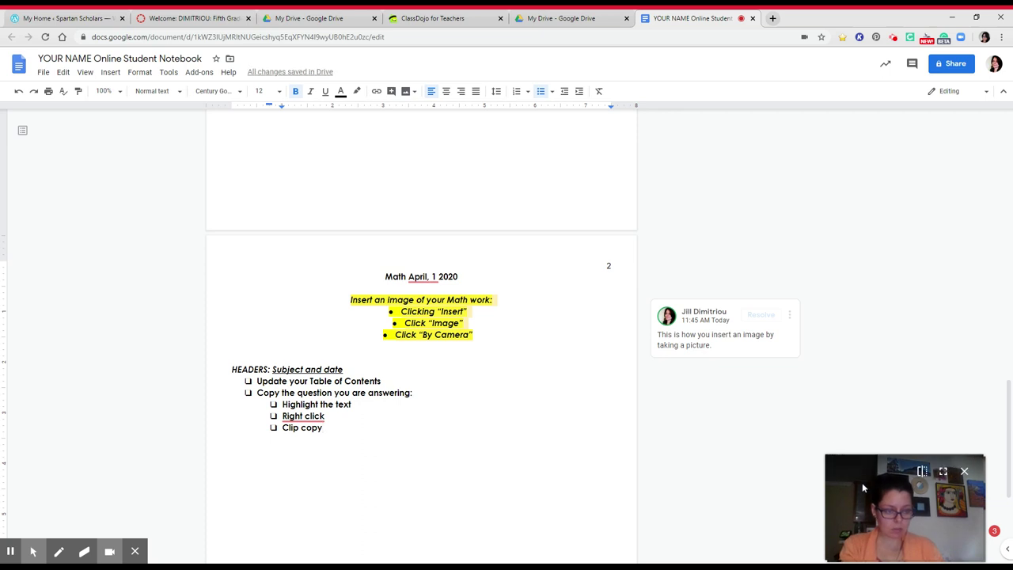
mouse_move(863, 486)
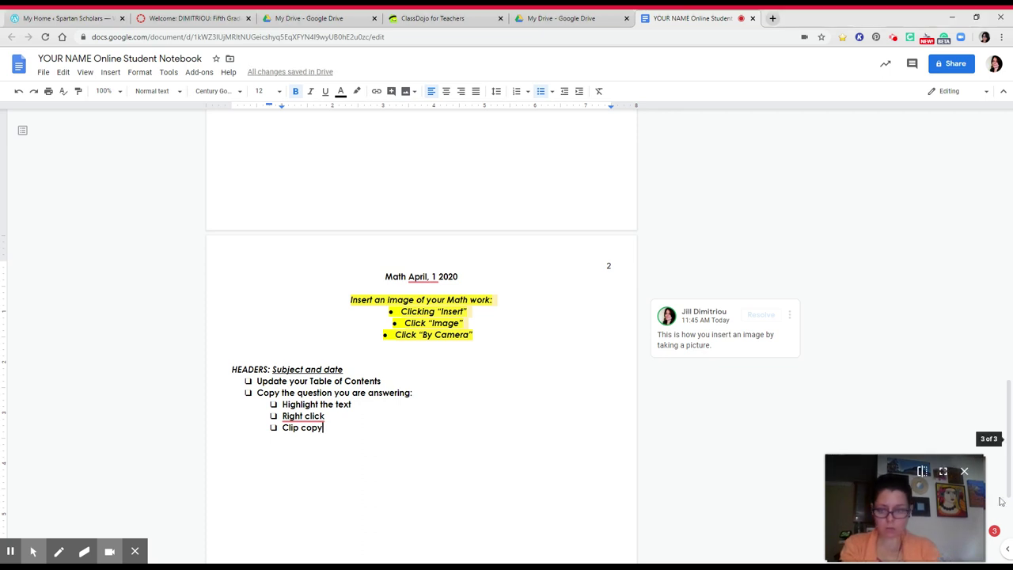
key(BackSpace)
key(BackSpace)
key(BackSpace)
key(BackSpace)
key(BackSpace)
key(BackSpace)
key(BackSpace)
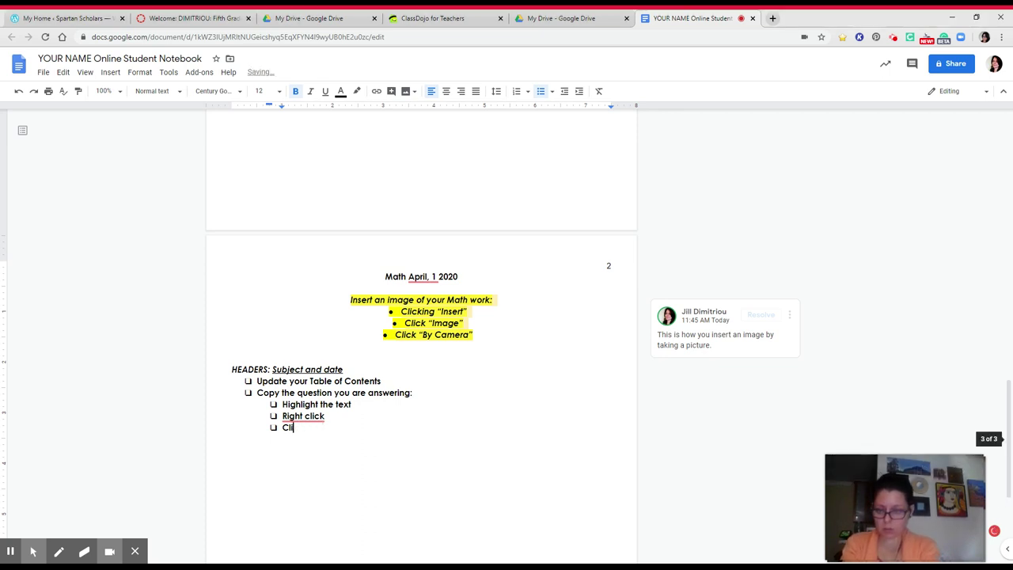
text(ick "Copy)
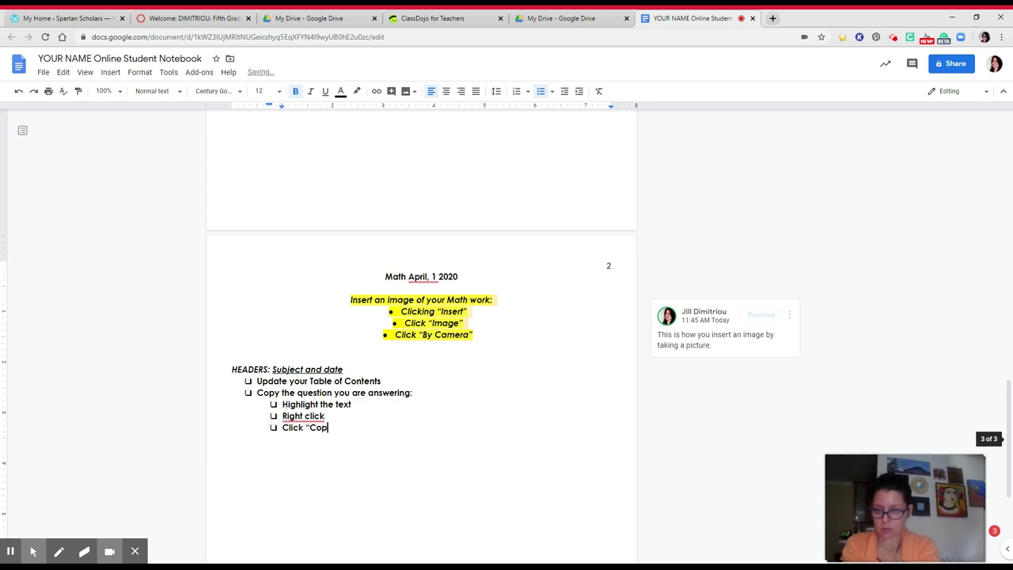
text(")
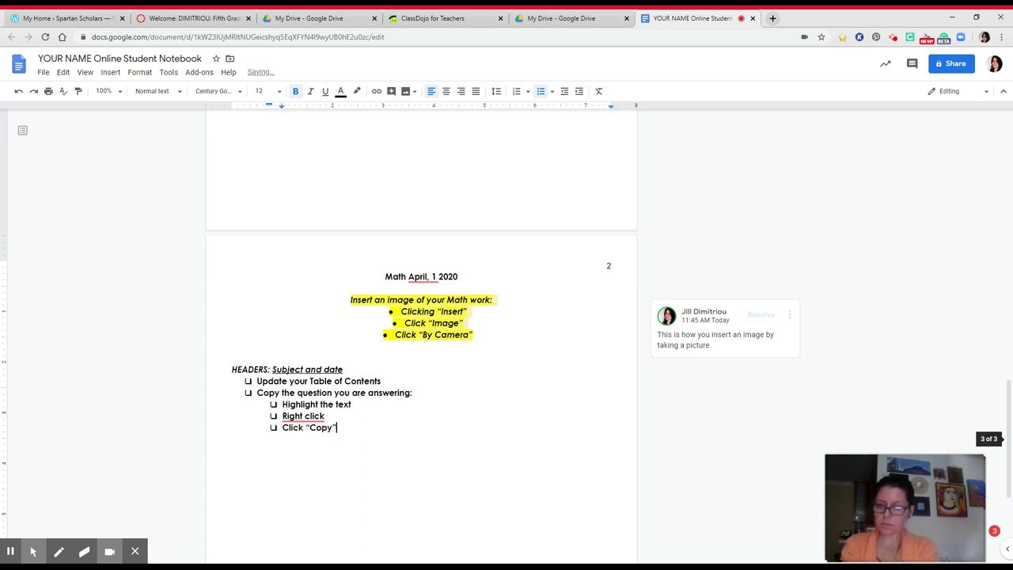
key(Return)
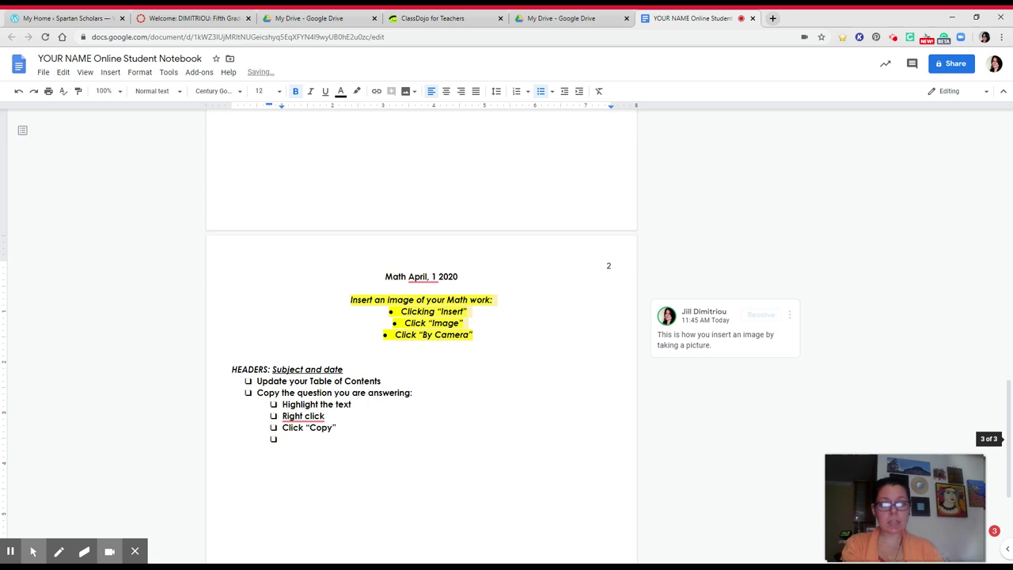
Step: Add the top-level item 'Paste the question you are answering' with sub-steps 'Right click' and 'Click “Paste”'
click(565, 91)
text(Paste th)
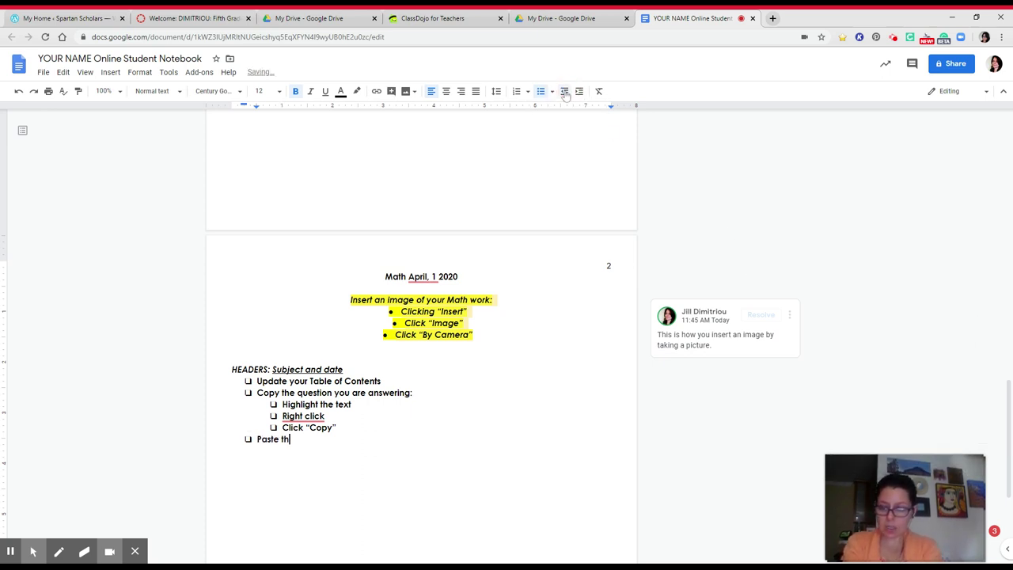
text(e question you)
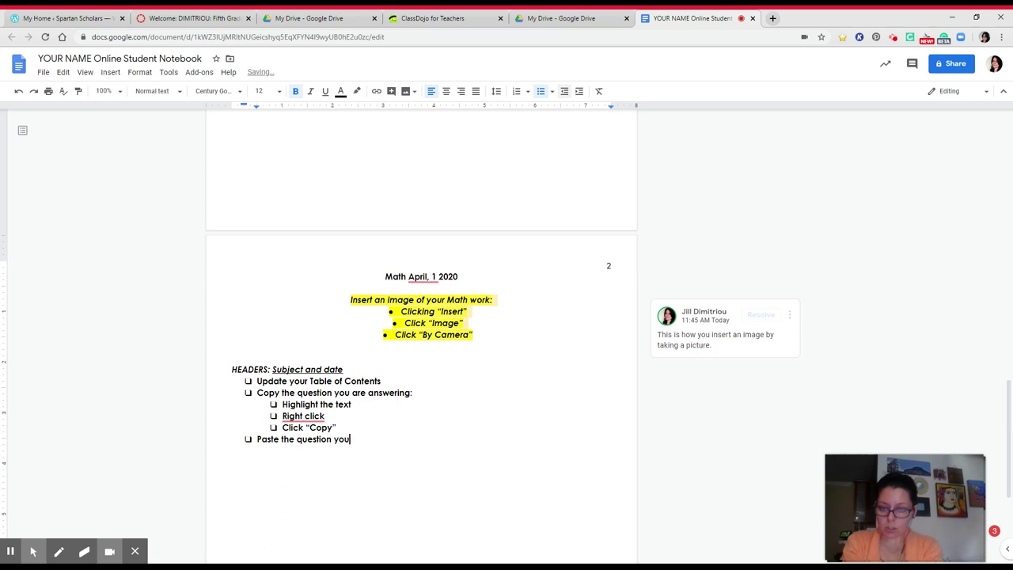
text( are answering)
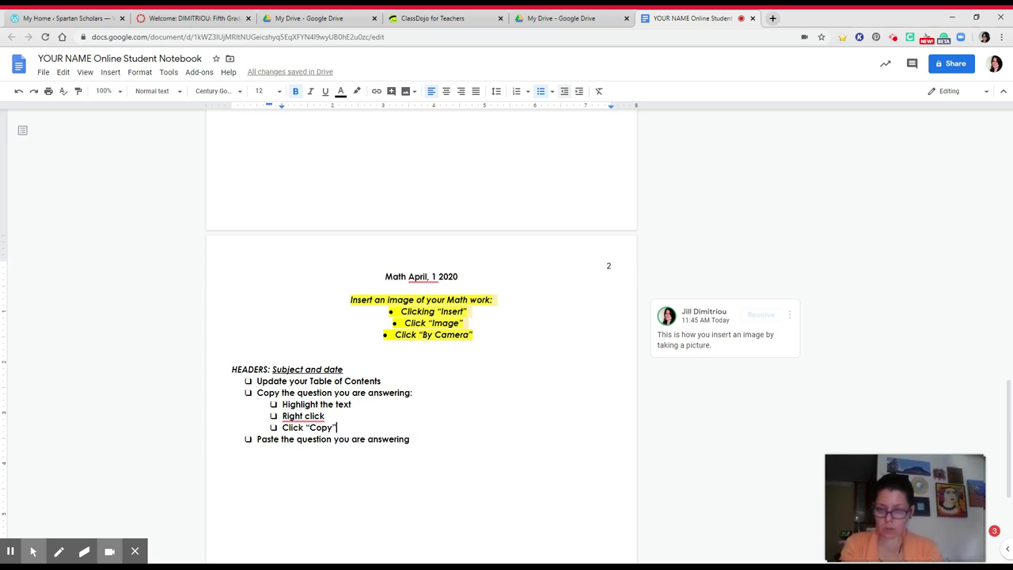
click(429, 442)
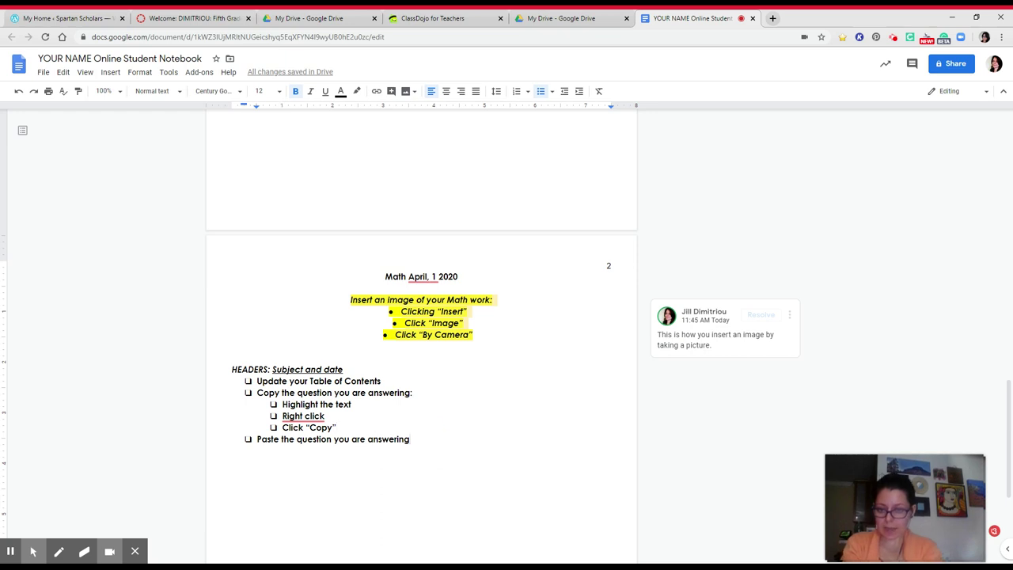
key(Return)
key(Tab)
text(Ri)
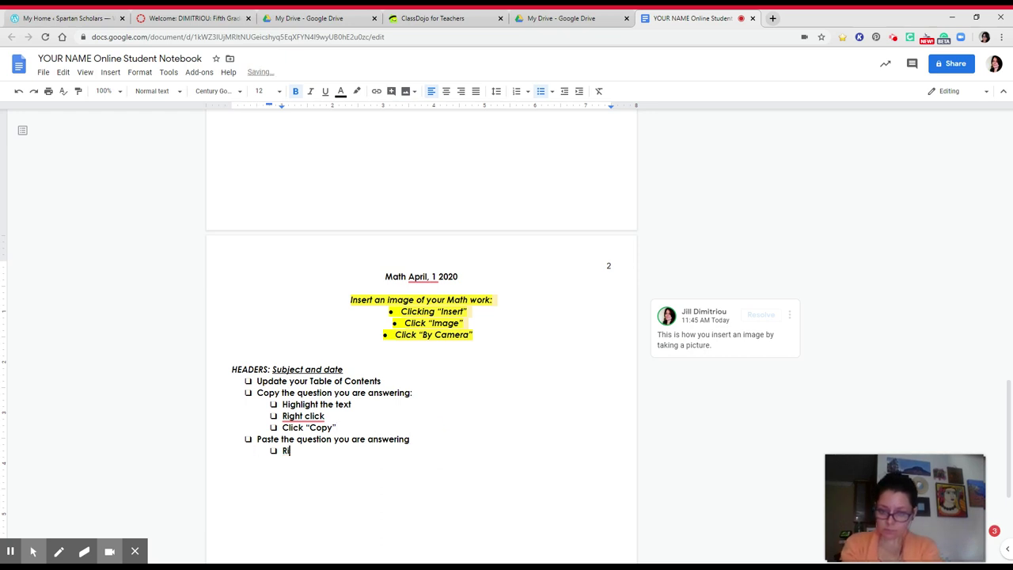
text(ght click)
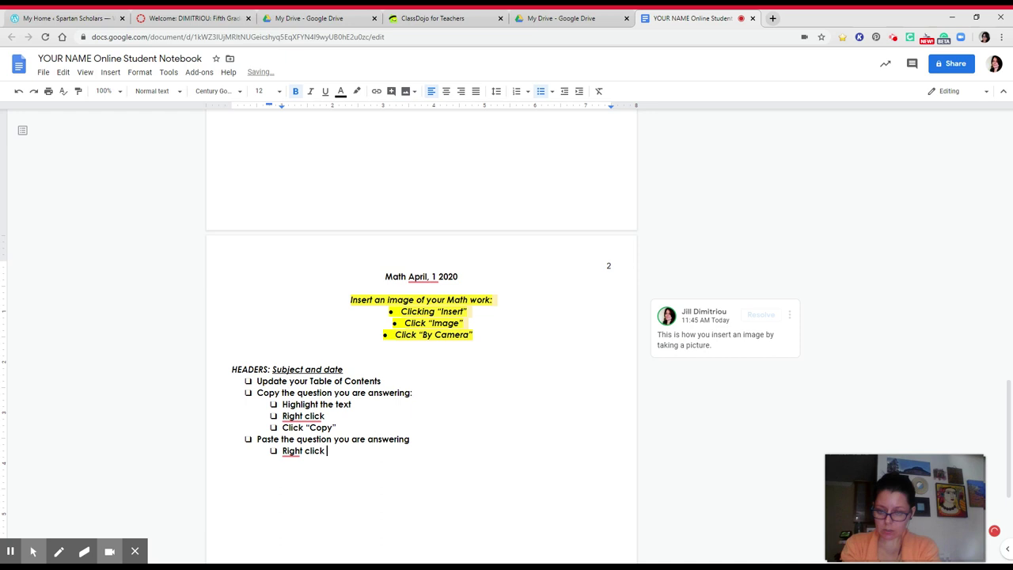
key(Return)
text(Click “P)
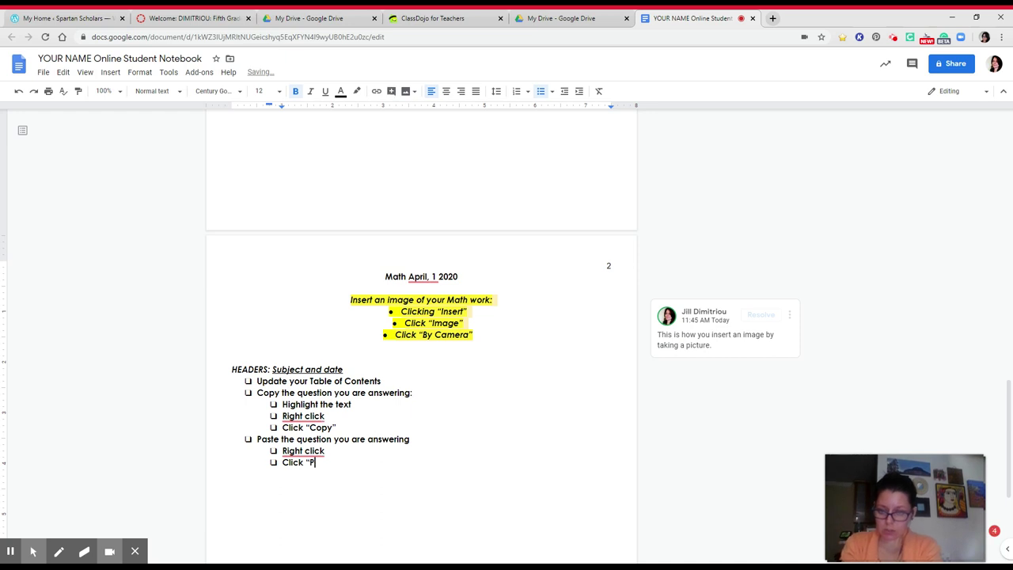
text(aste”)
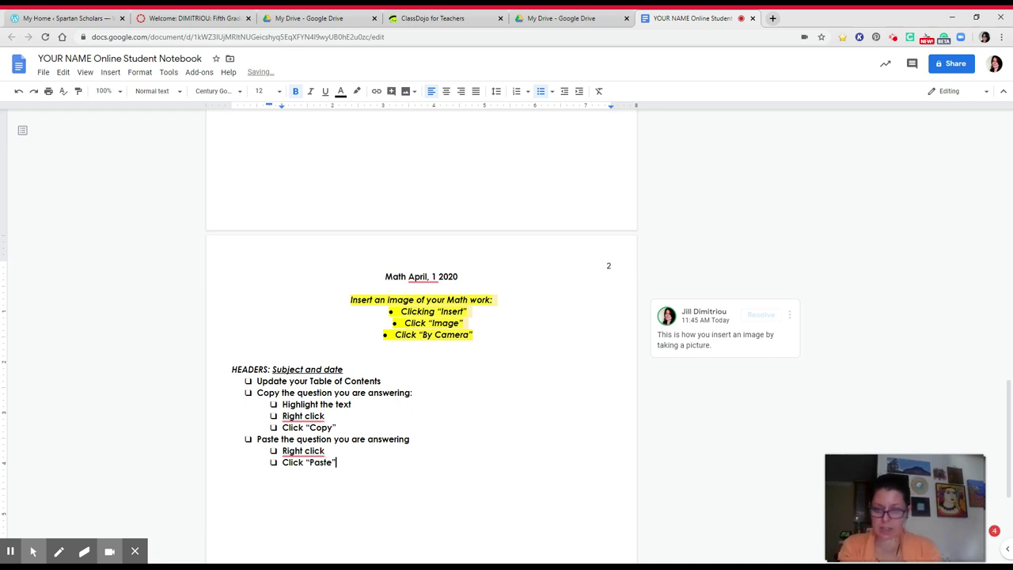
Step: After Click "Copy", add the note '(Click and hold "Ctrl" button and click “C”)'
click(339, 427)
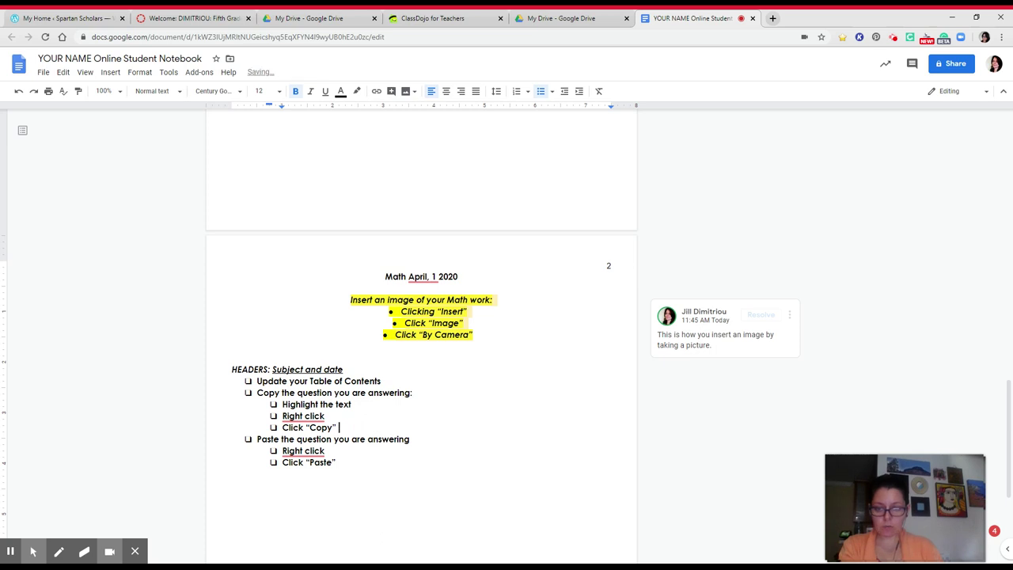
text(()
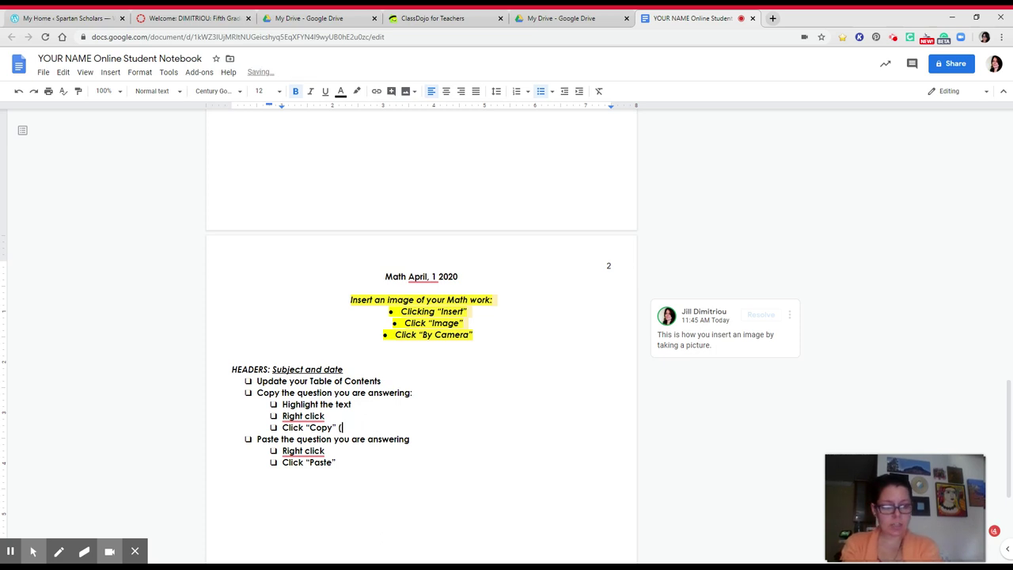
text(C)
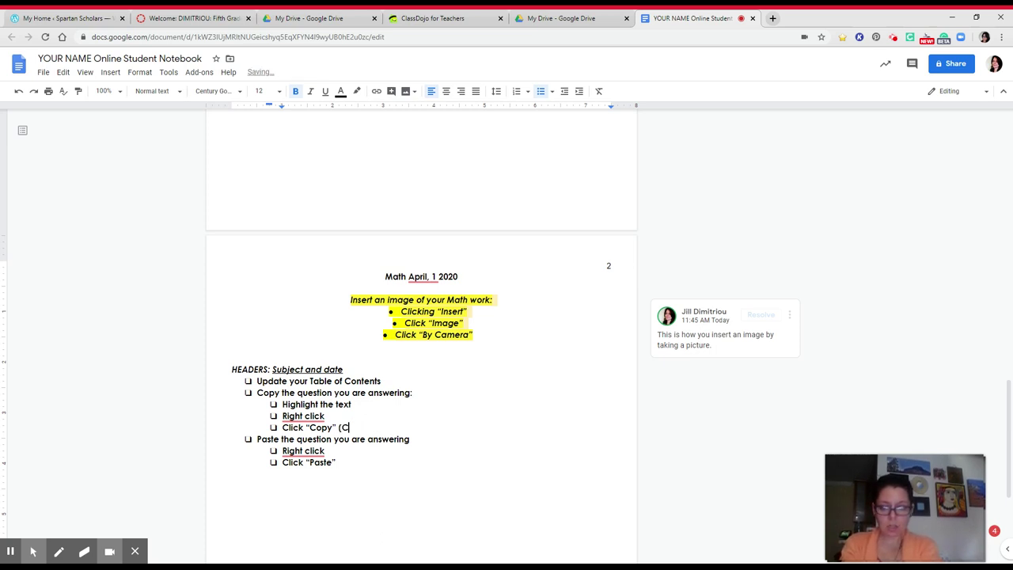
text(lick )
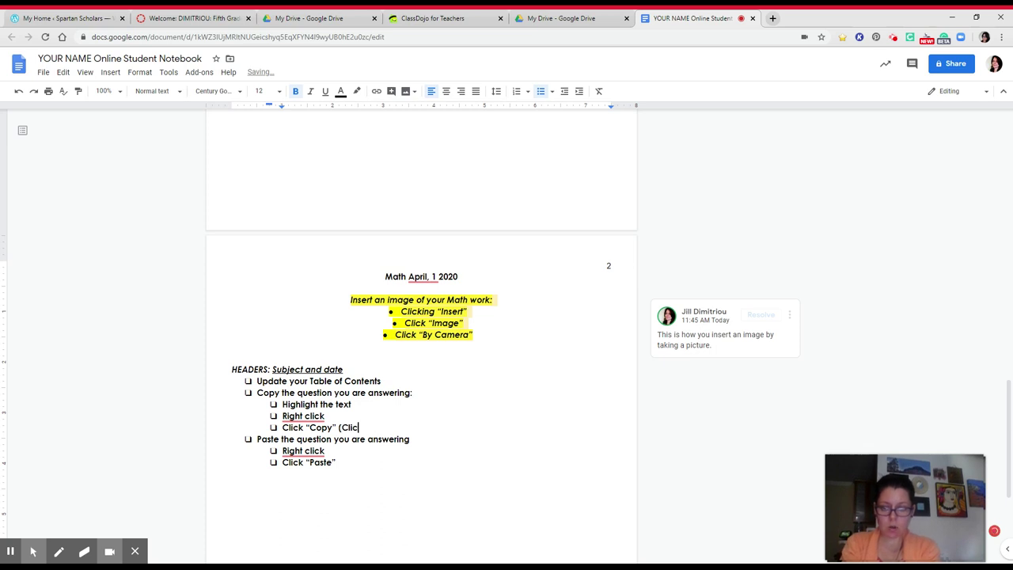
text(and hold "Ctrl")
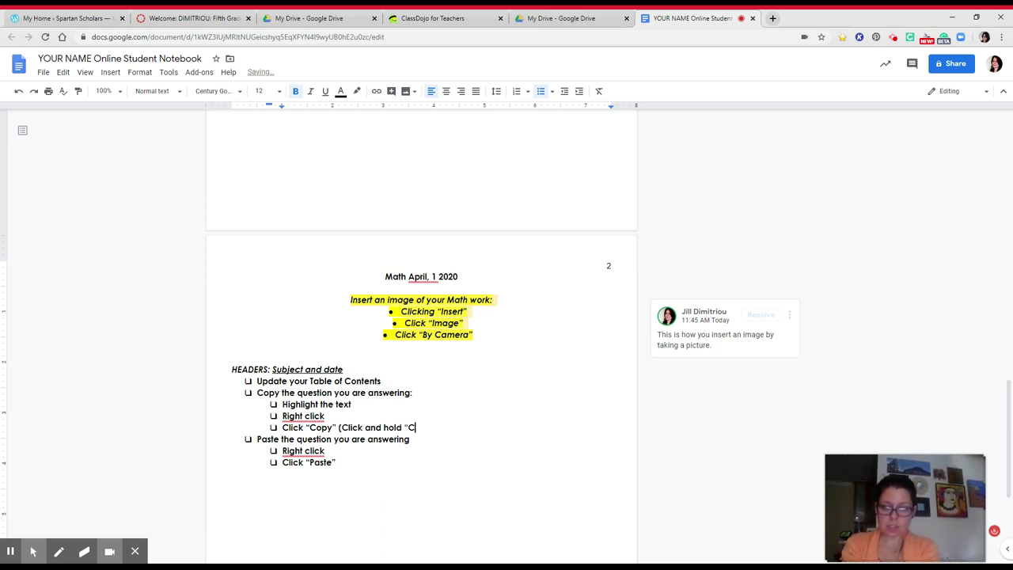
text( button and tap "C)
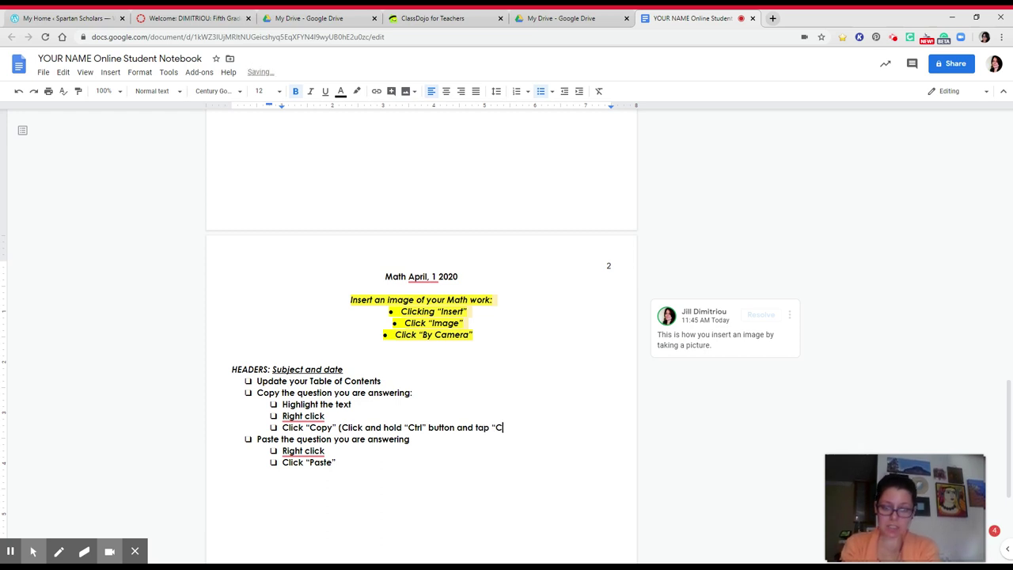
text(" at the)
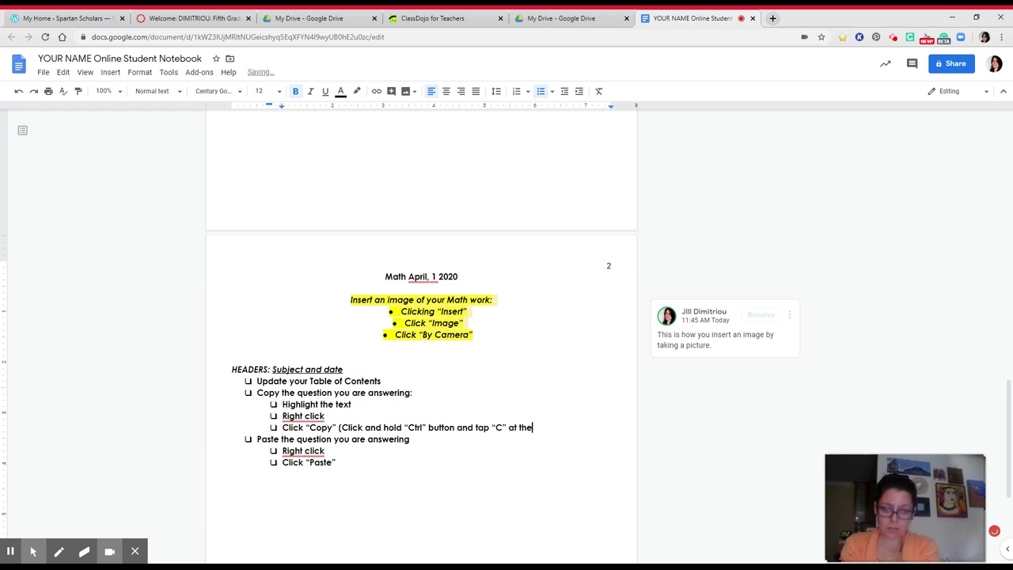
key(BackSpace)
key(BackSpace)
key(BackSpace)
key(BackSpace)
key(BackSpace)
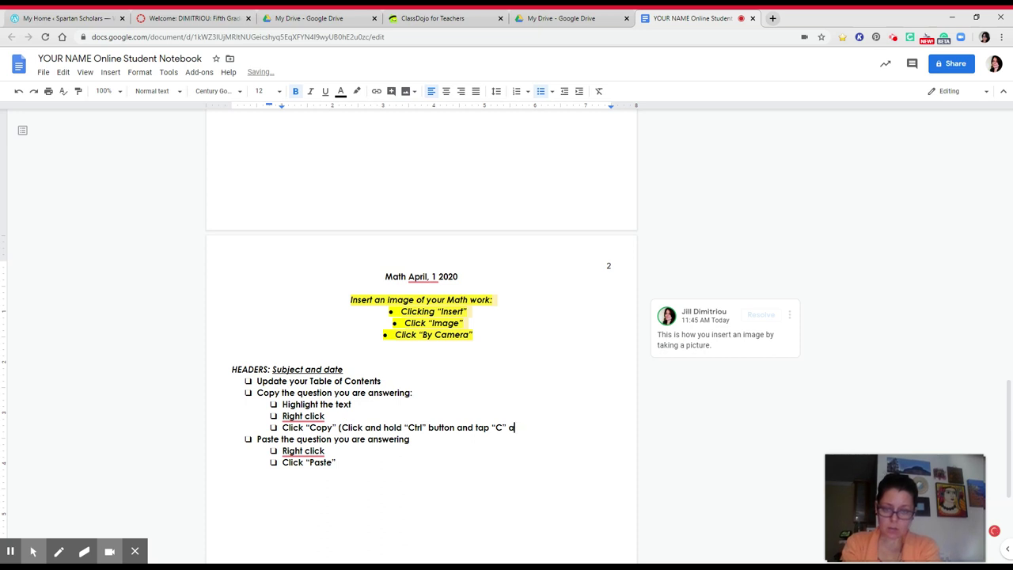
key(BackSpace)
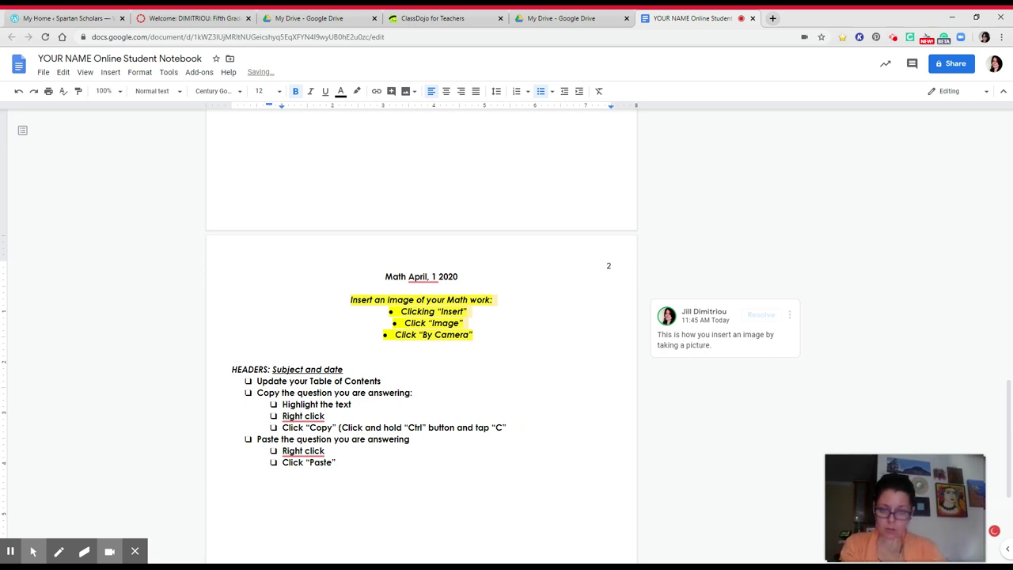
double_click(483, 427)
text(click)
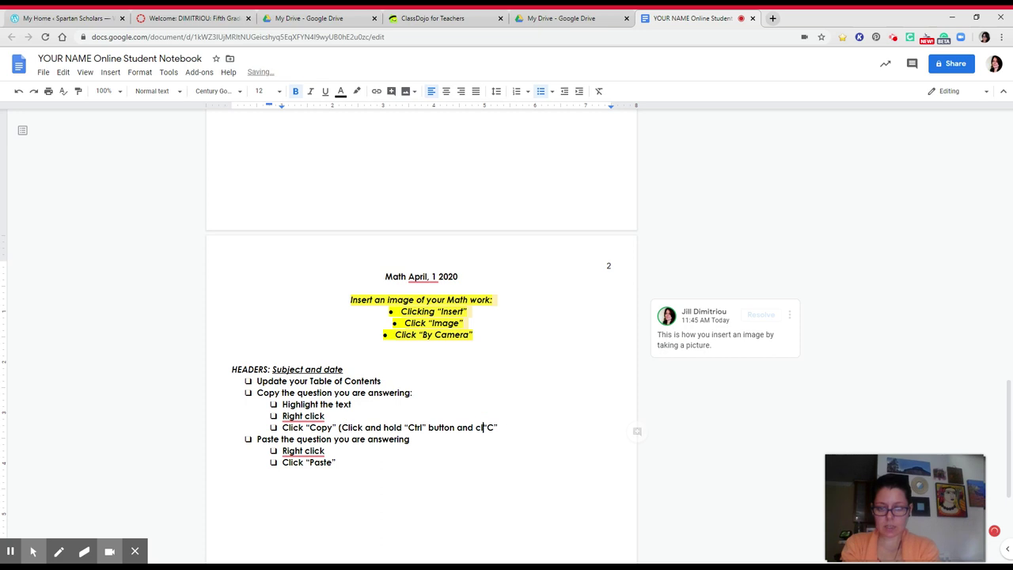
text( “C”)
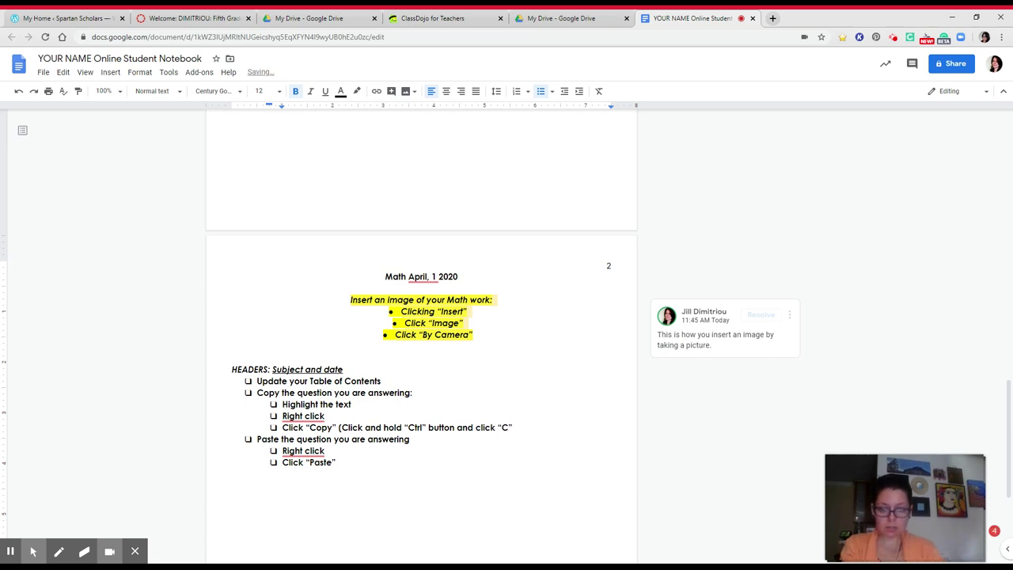
text())
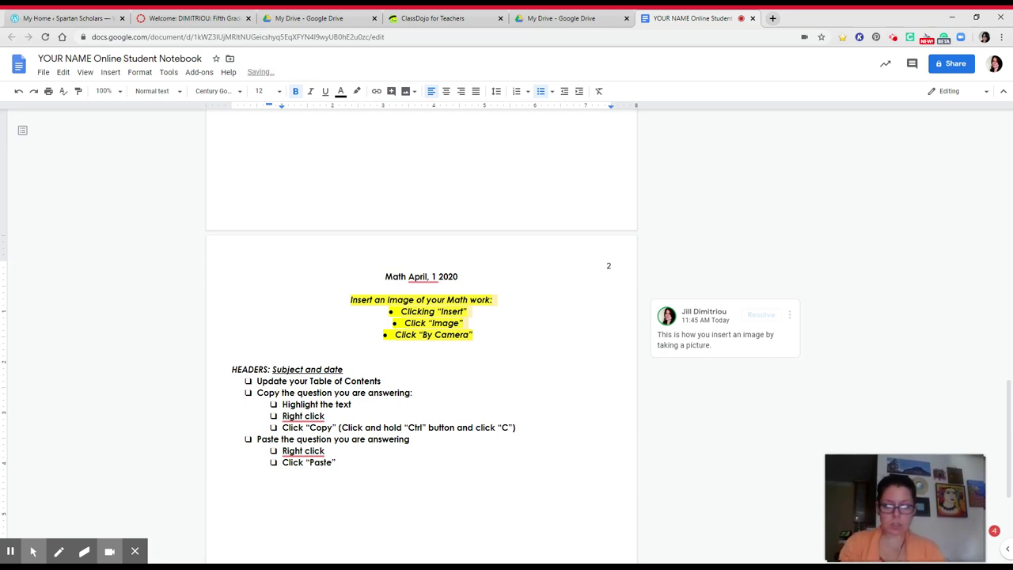
Step: Copy that note after Click “Paste” and change its C to V
drag(515, 427, 338, 427)
key(ctrl+c)
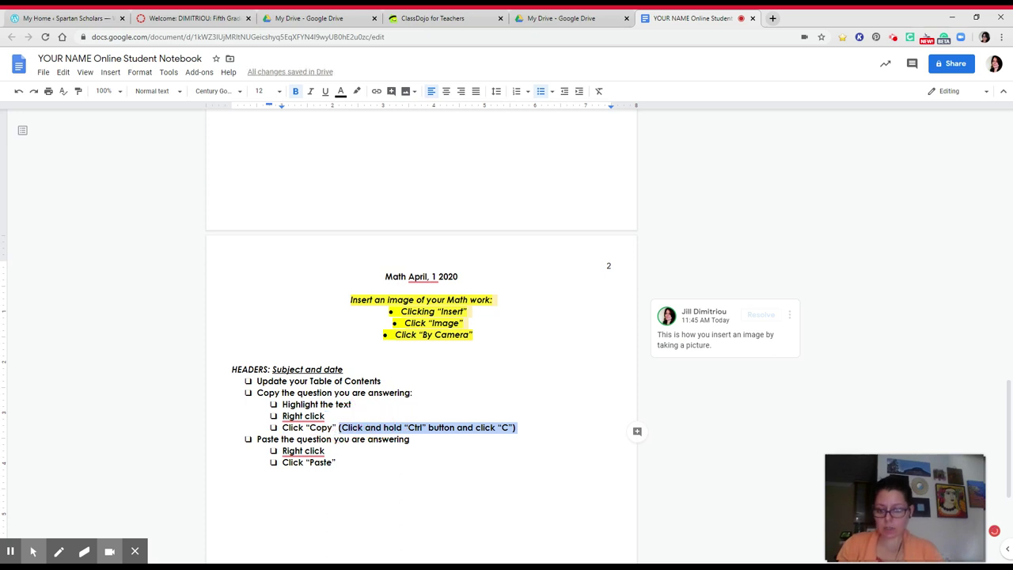
click(336, 462)
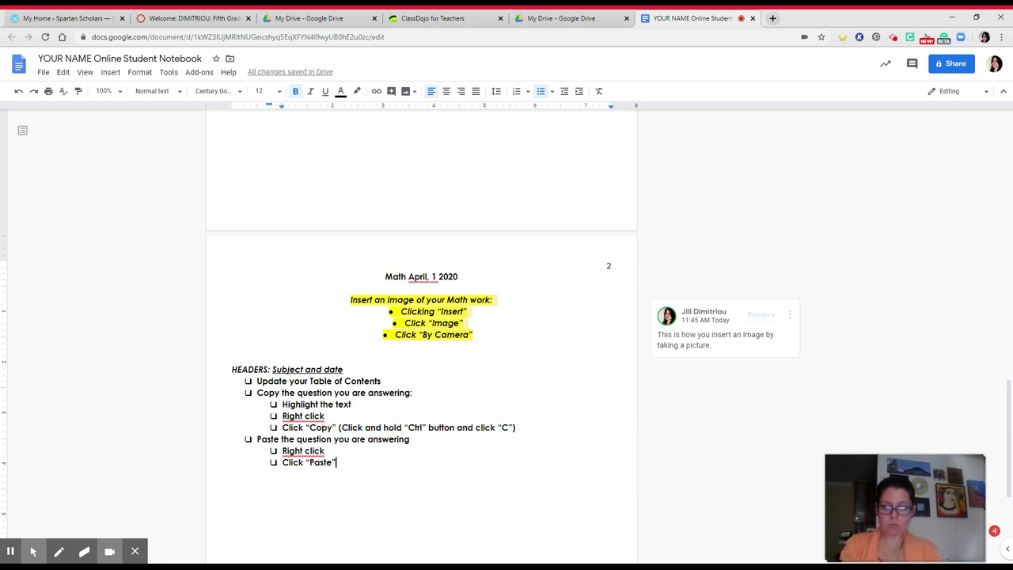
key(ctrl+v)
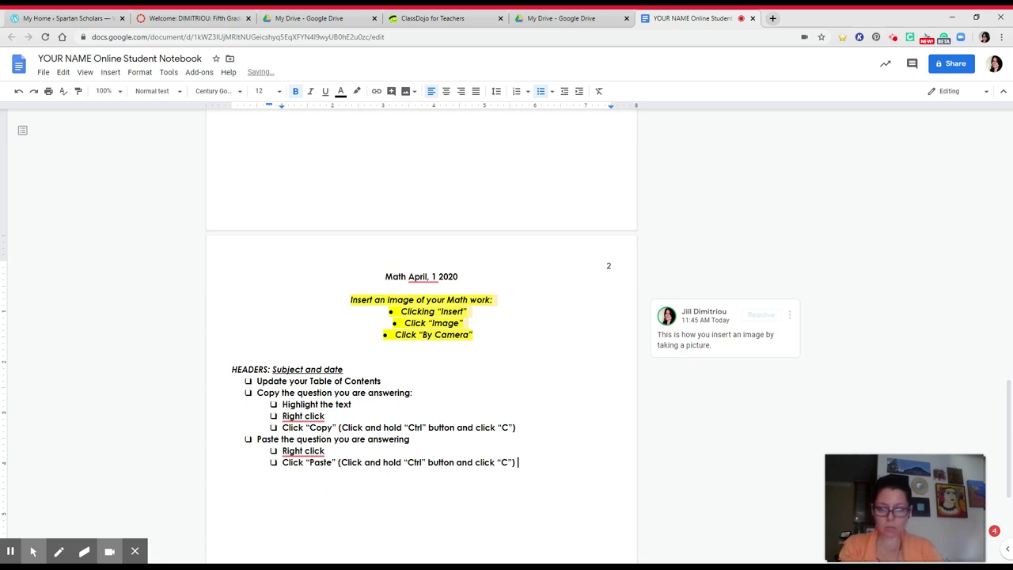
key(Left)
key(Left)
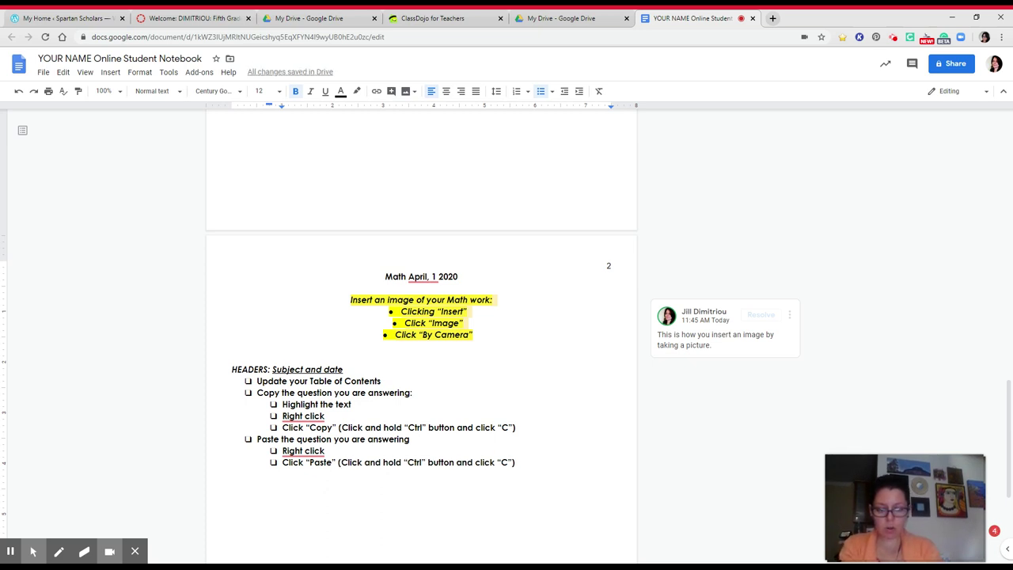
key(BackSpace)
text(V)
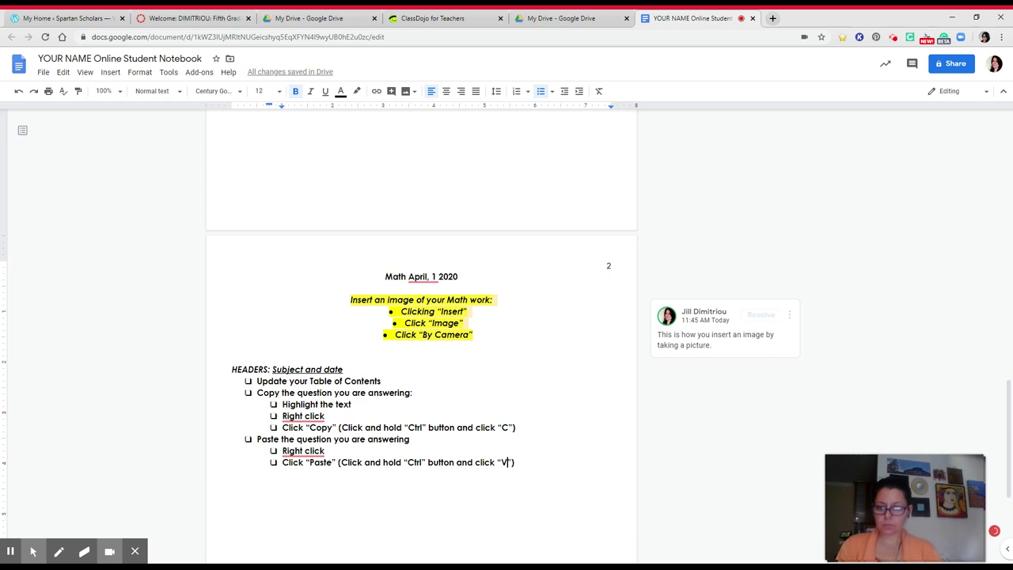
Step: Below the Paste sub-steps, add the outdented checklist item 'Answer the question in a complete sentence.'
click(520, 462)
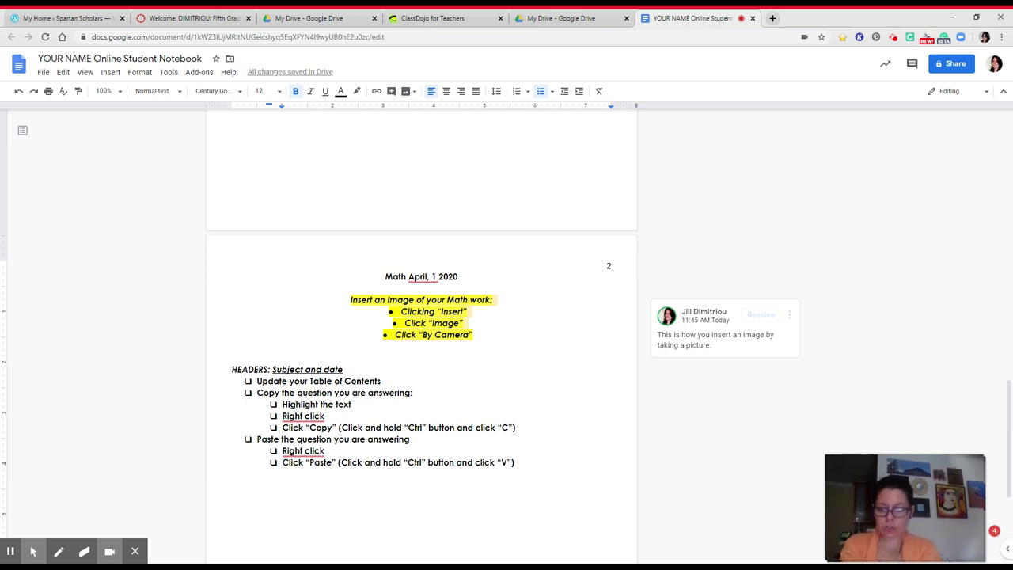
key(Return)
text(A)
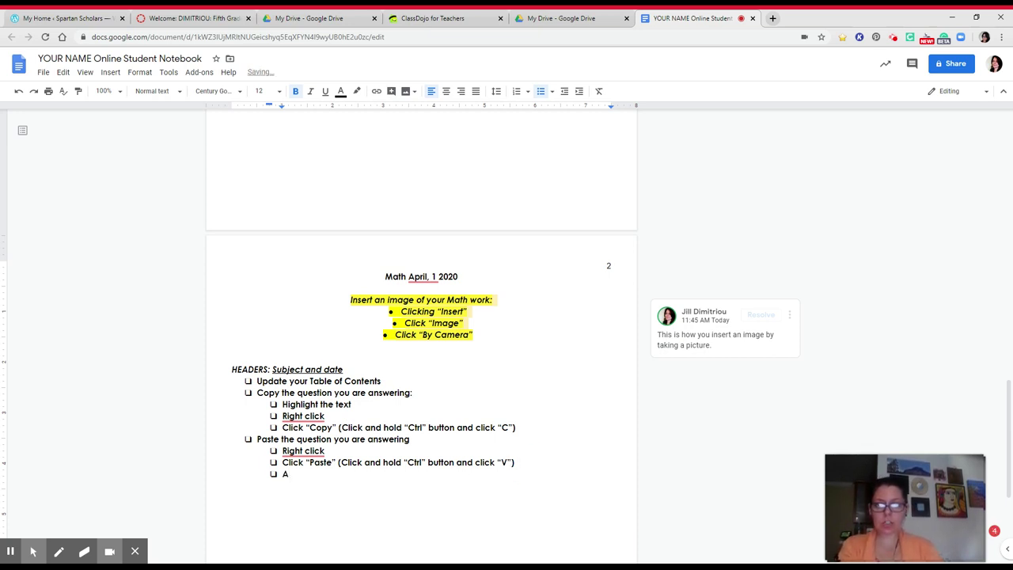
click(565, 92)
text(n)
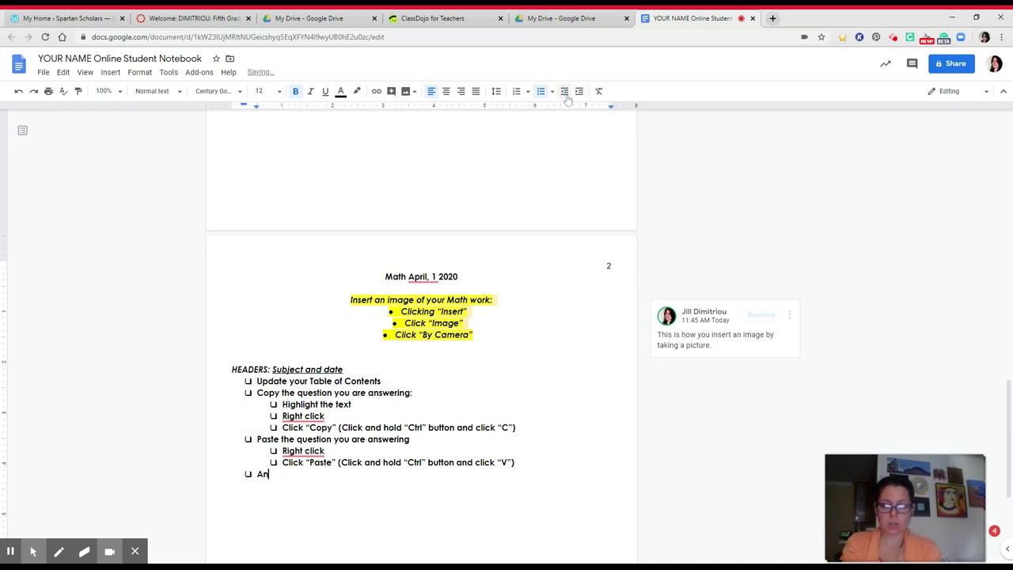
text(swer the quest)
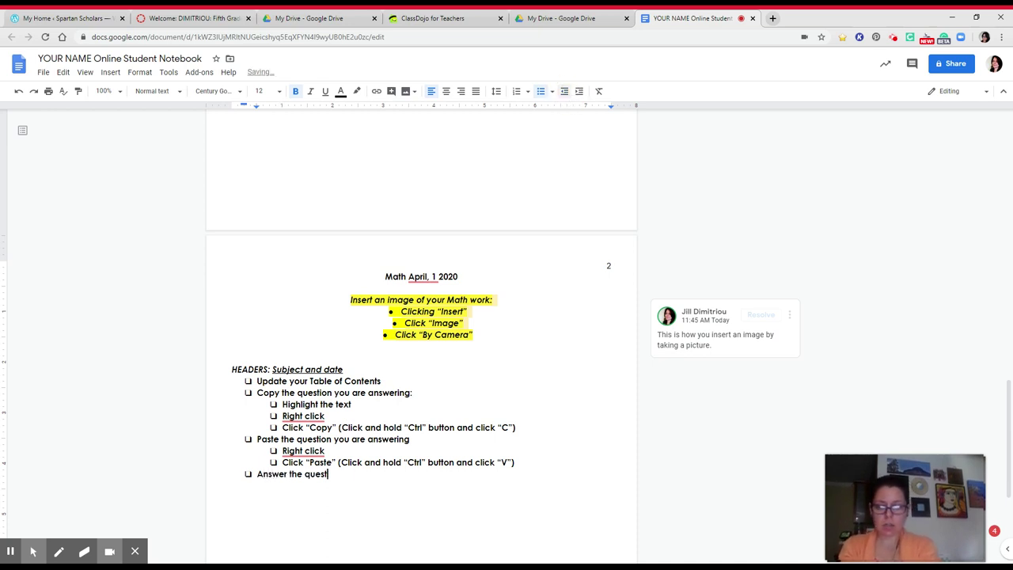
text(ion in a complet)
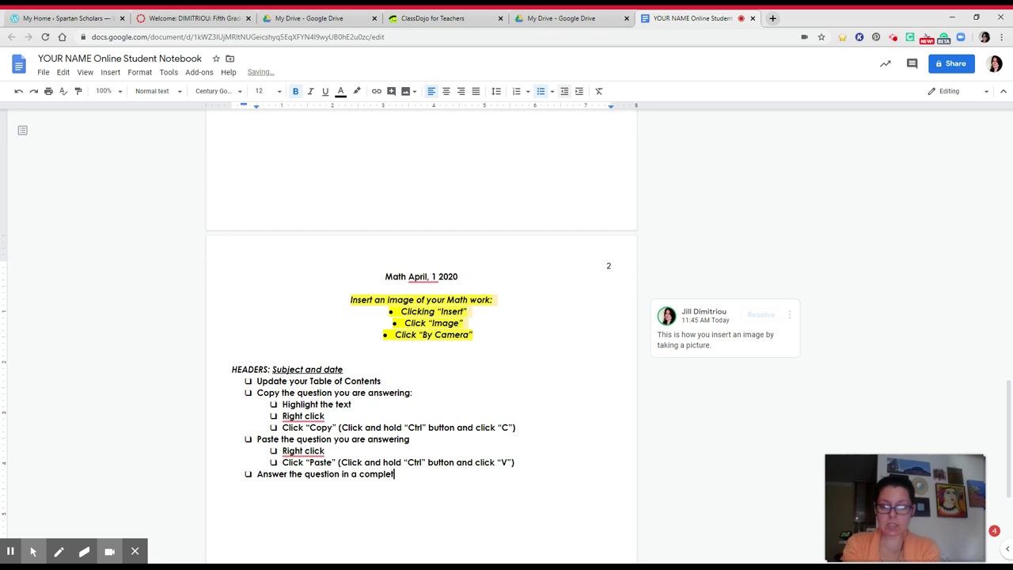
text(e sentence ")
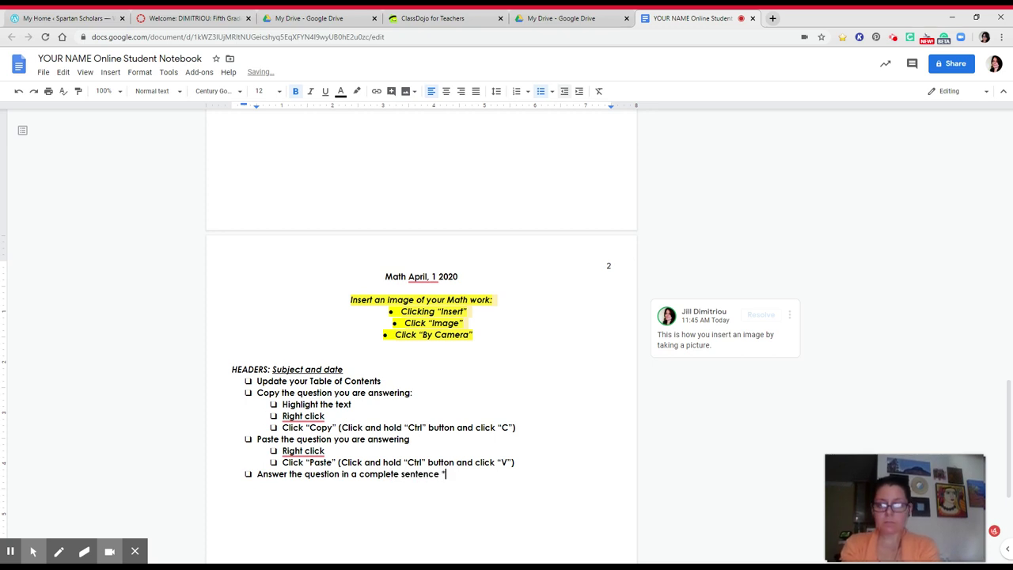
text(q)
key(BackSpace)
key(BackSpace)
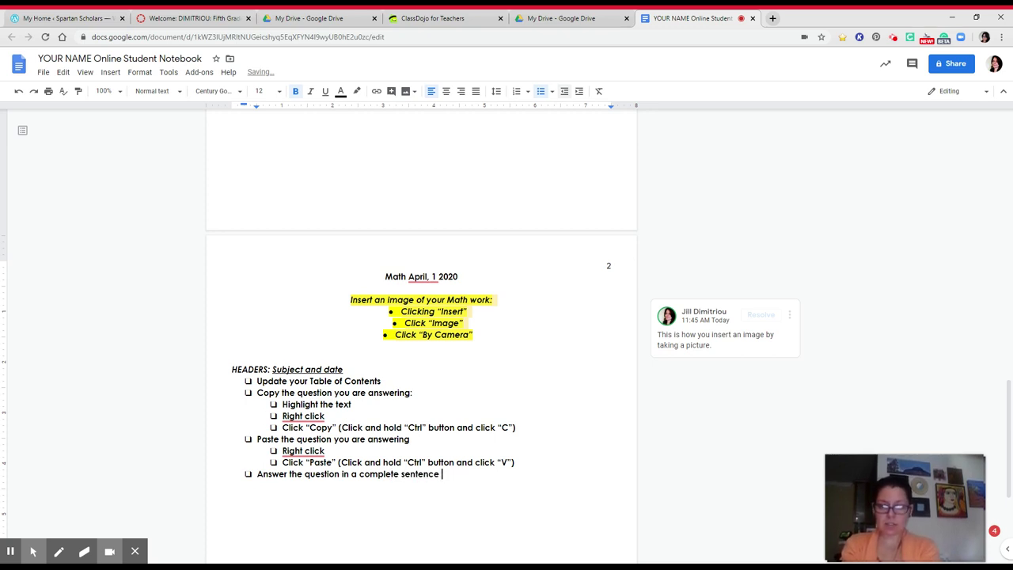
key(BackSpace)
text(.)
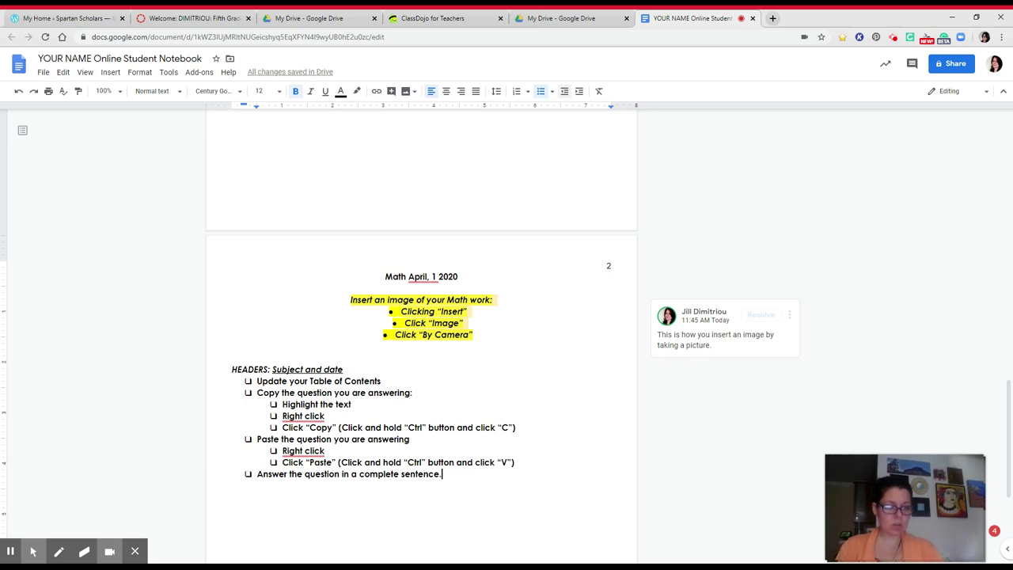